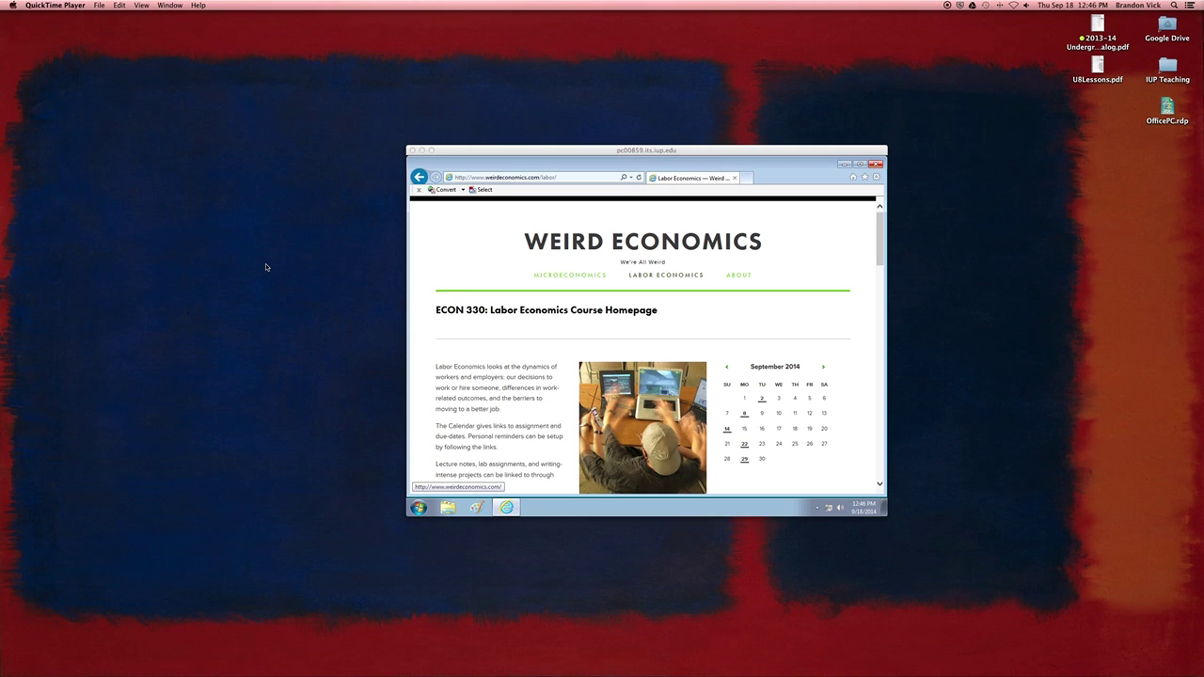
Show the remote desktop full screen and open the "Lab 2: Comparing Outcomes and DID" assignment from the Labor Economics course page.
click(534, 148)
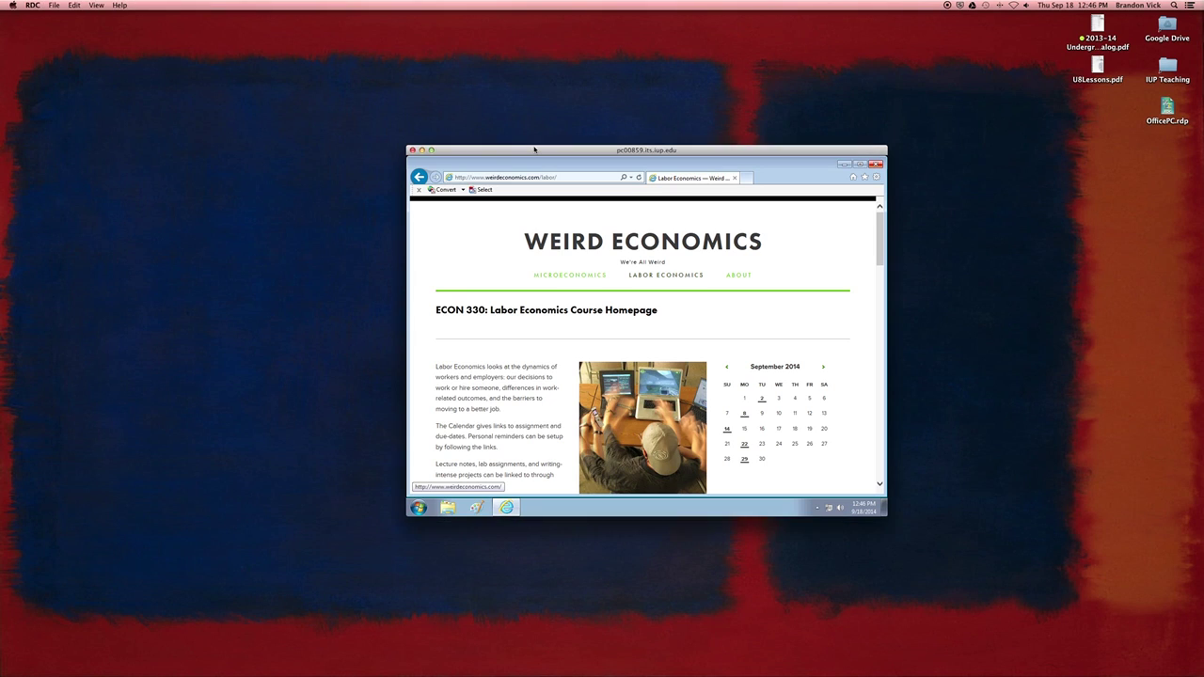
key(super+2)
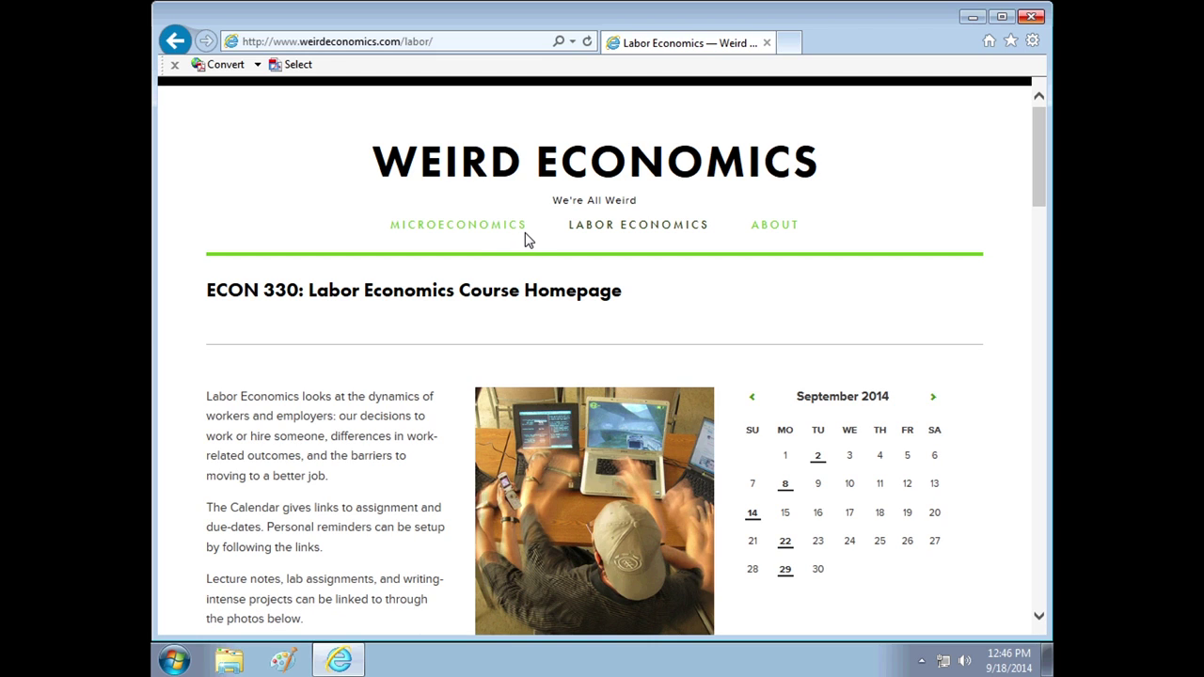
scroll(590, 244, down, 15)
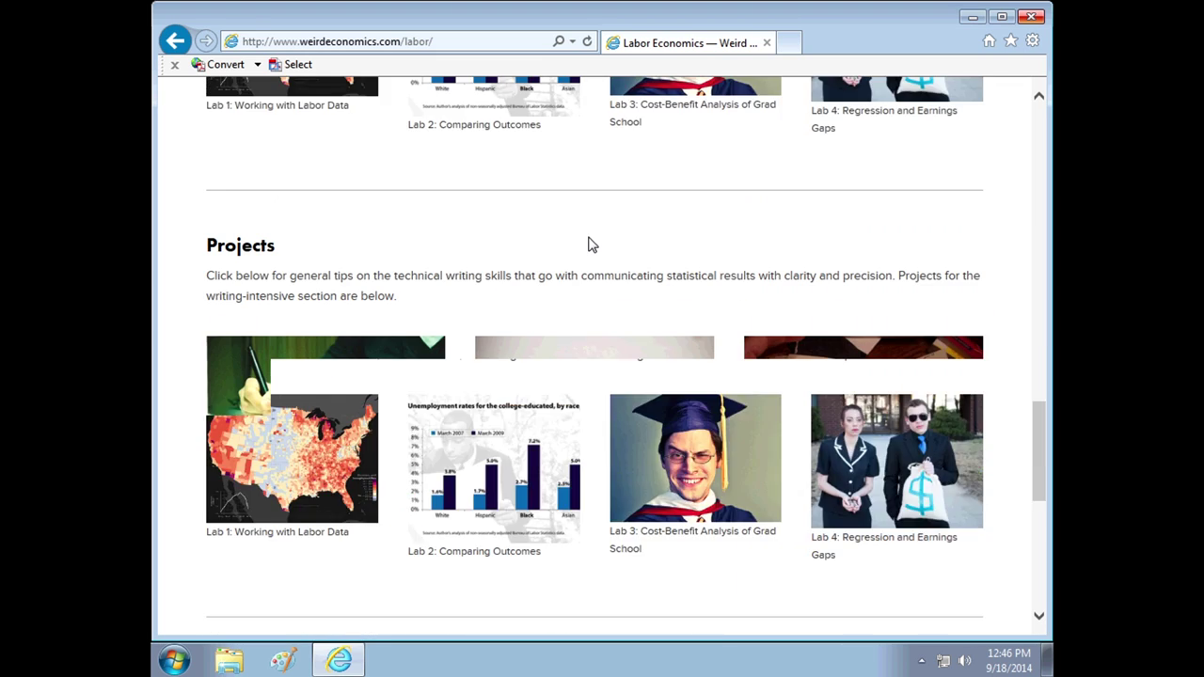
scroll(589, 243, up, 3)
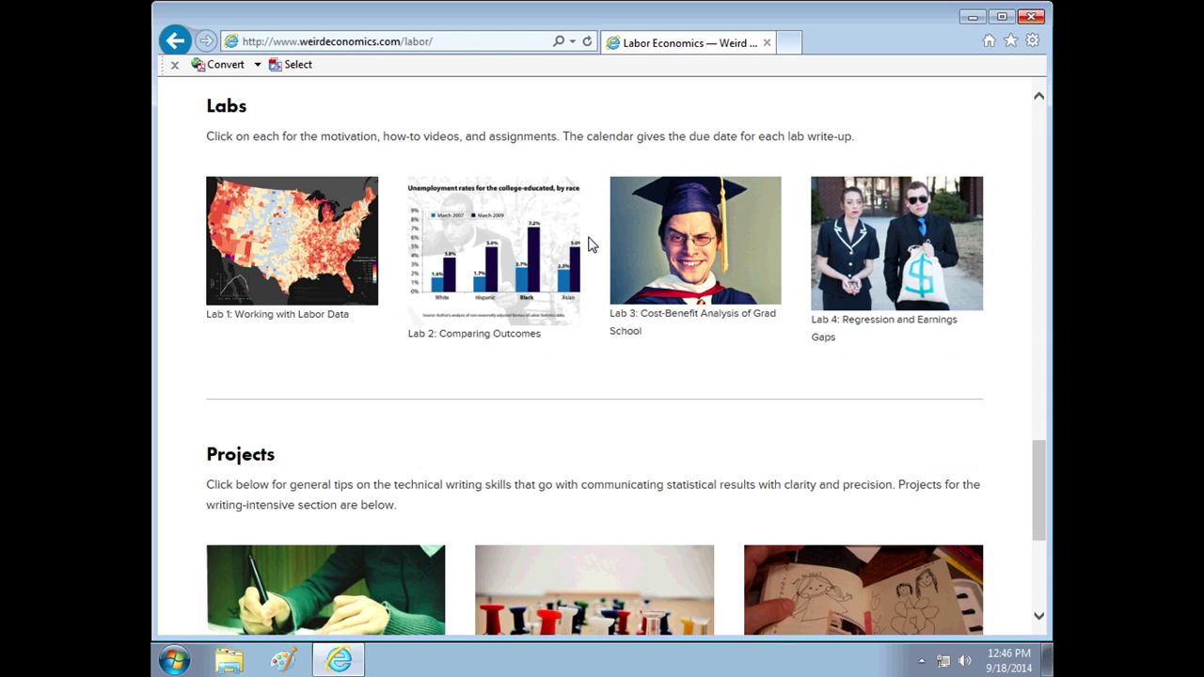
click(485, 263)
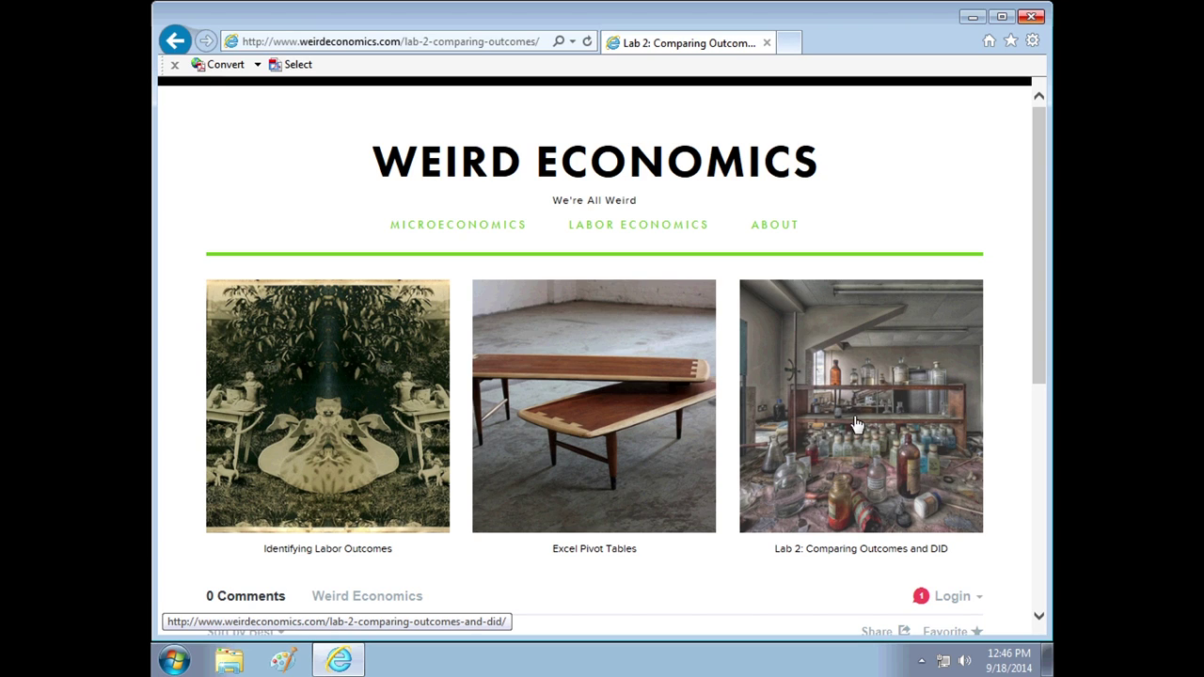
click(857, 421)
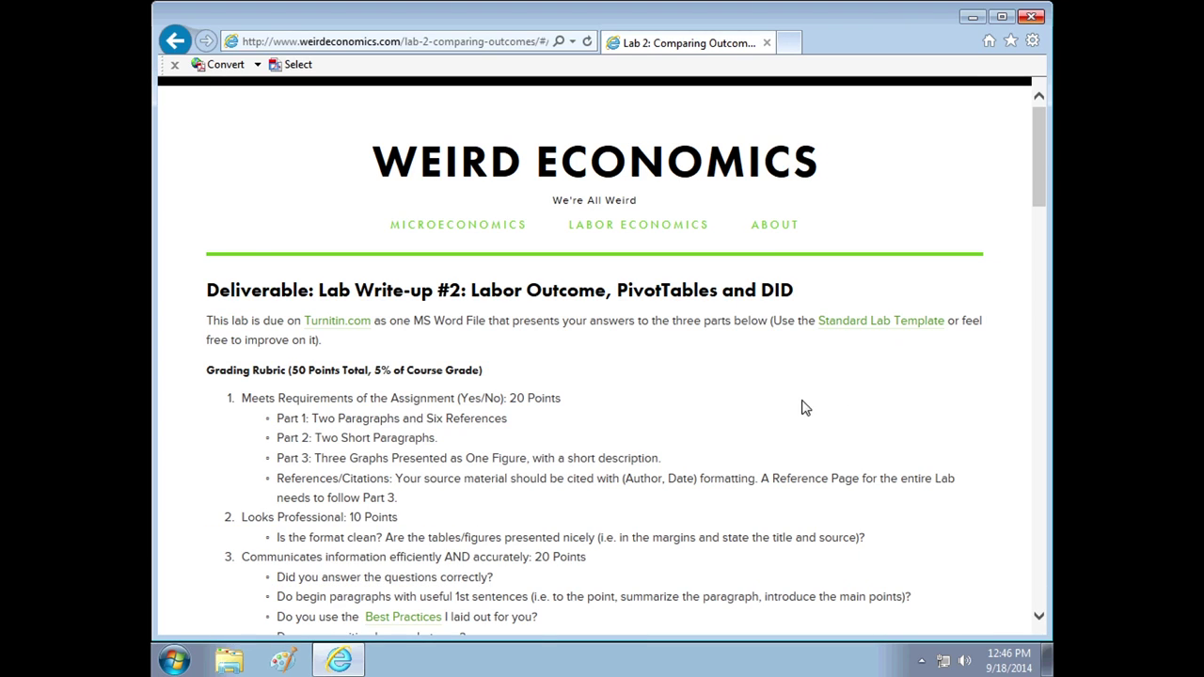
Examine the Part 3 PivotTable instructions, including the gender, age and college graduate comparisons required for the three charts.
scroll(493, 393, down, 10)
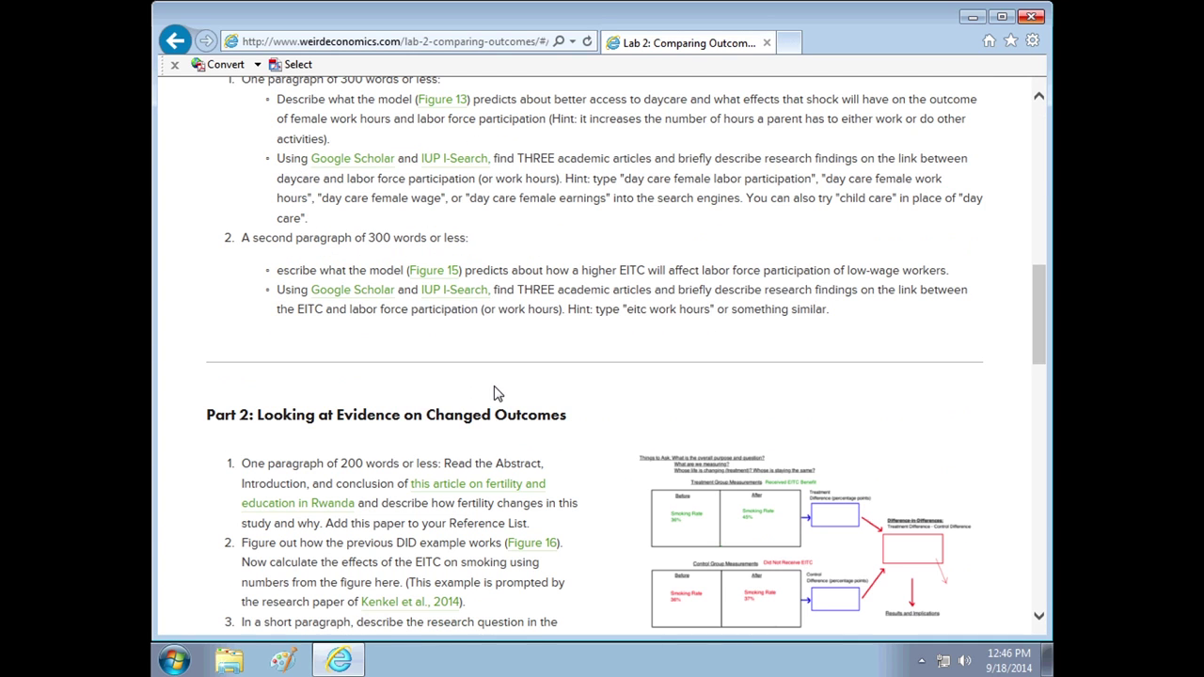
scroll(494, 393, up, 3)
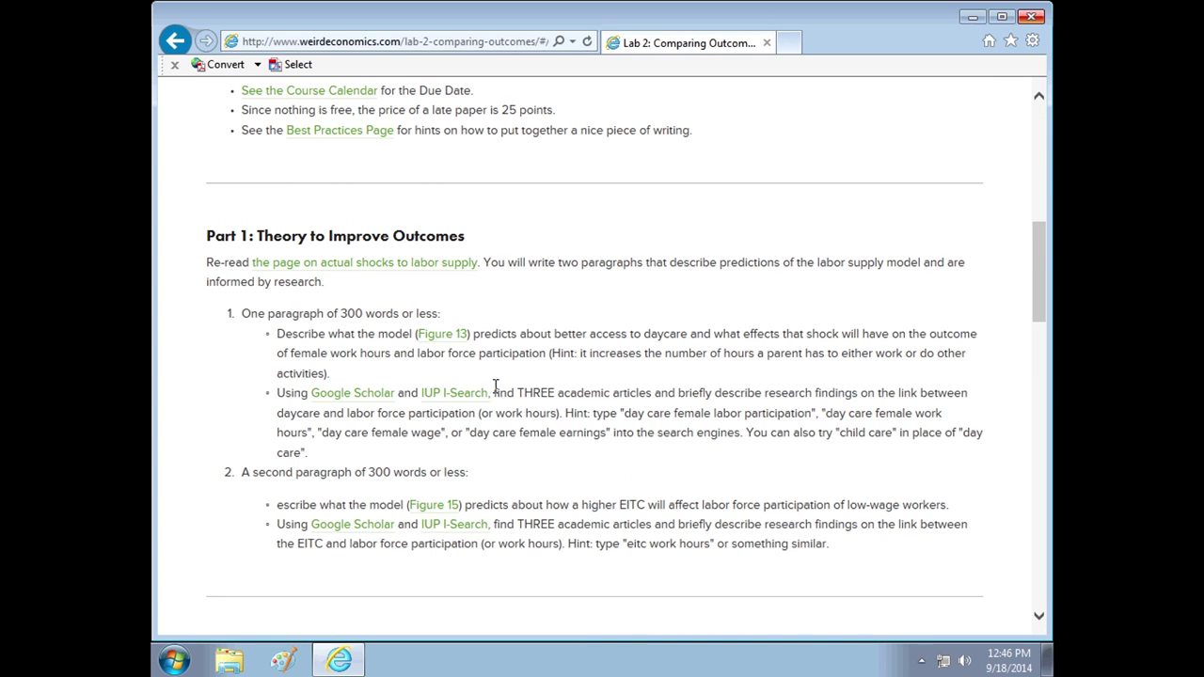
scroll(495, 386, down, 10)
scroll(495, 386, up, 2)
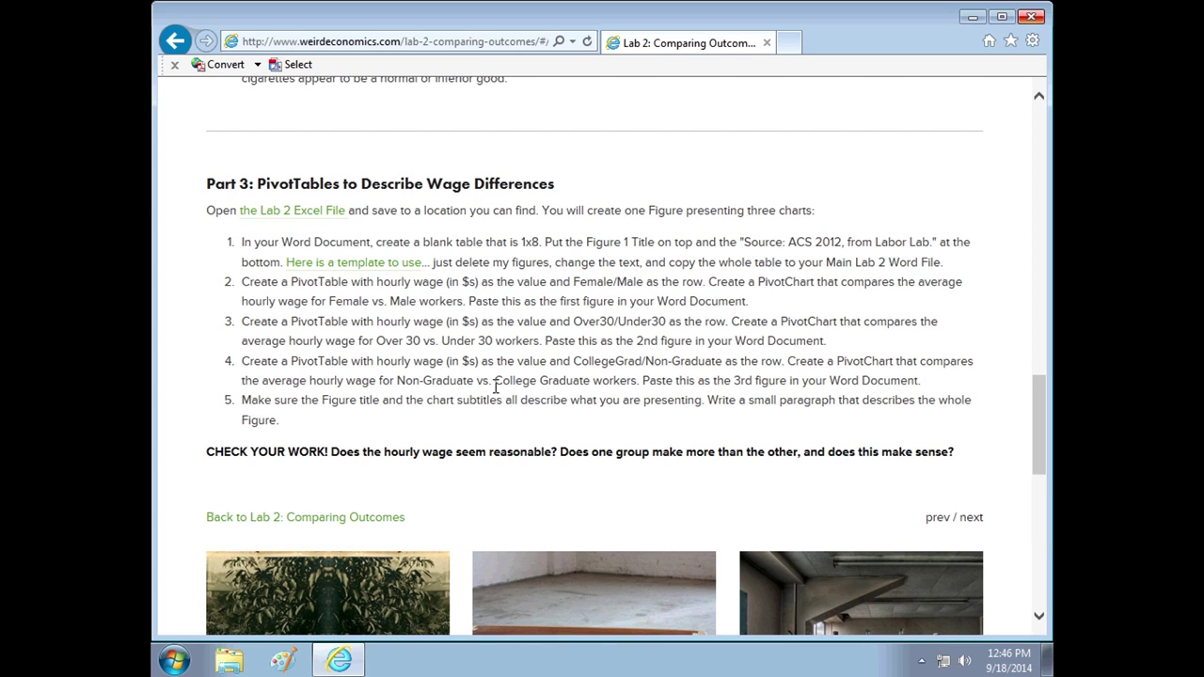
scroll(495, 386, up, 1)
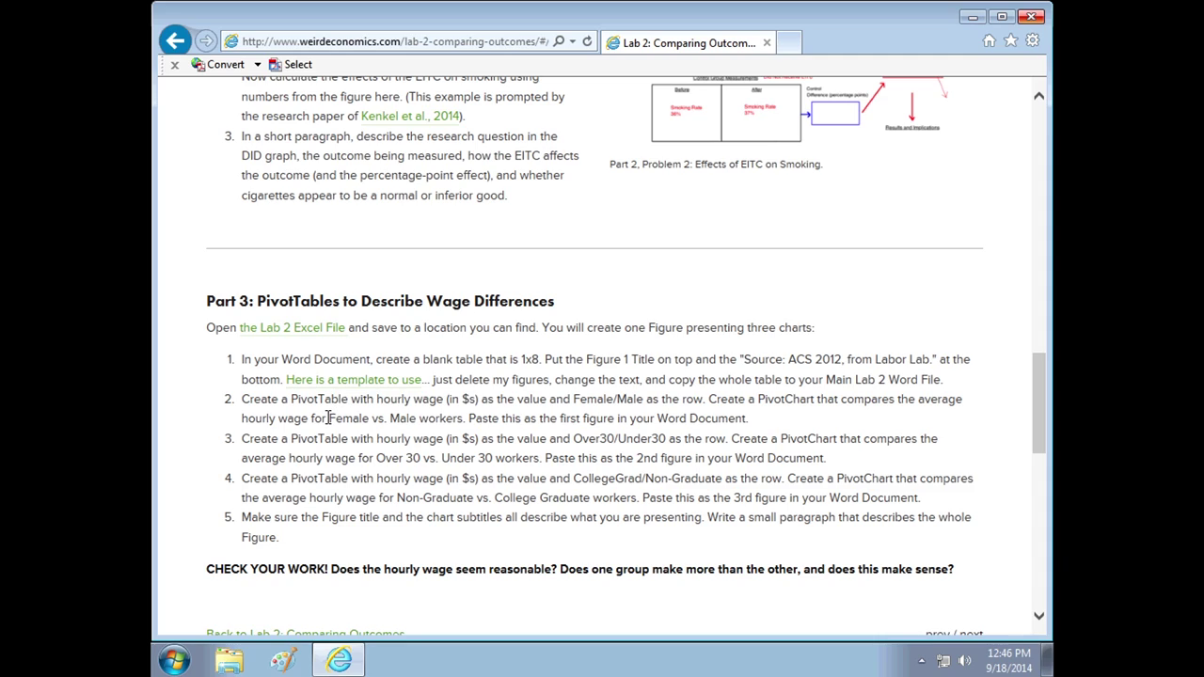
drag(328, 418, 455, 423)
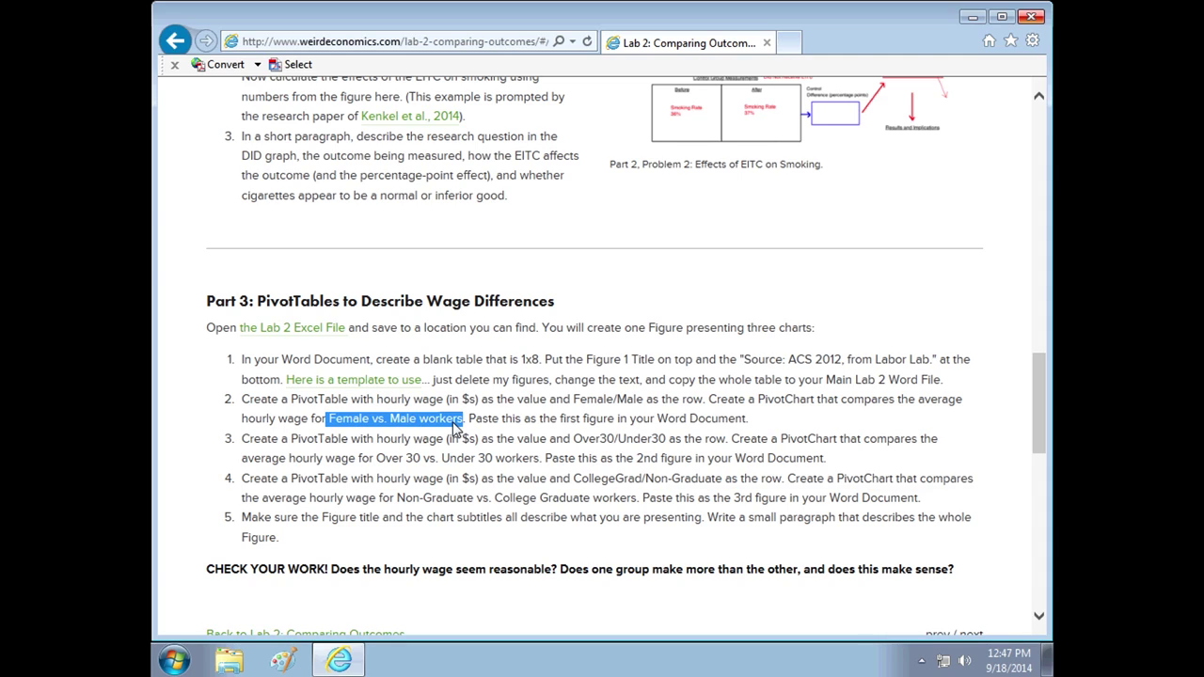
drag(375, 458, 516, 462)
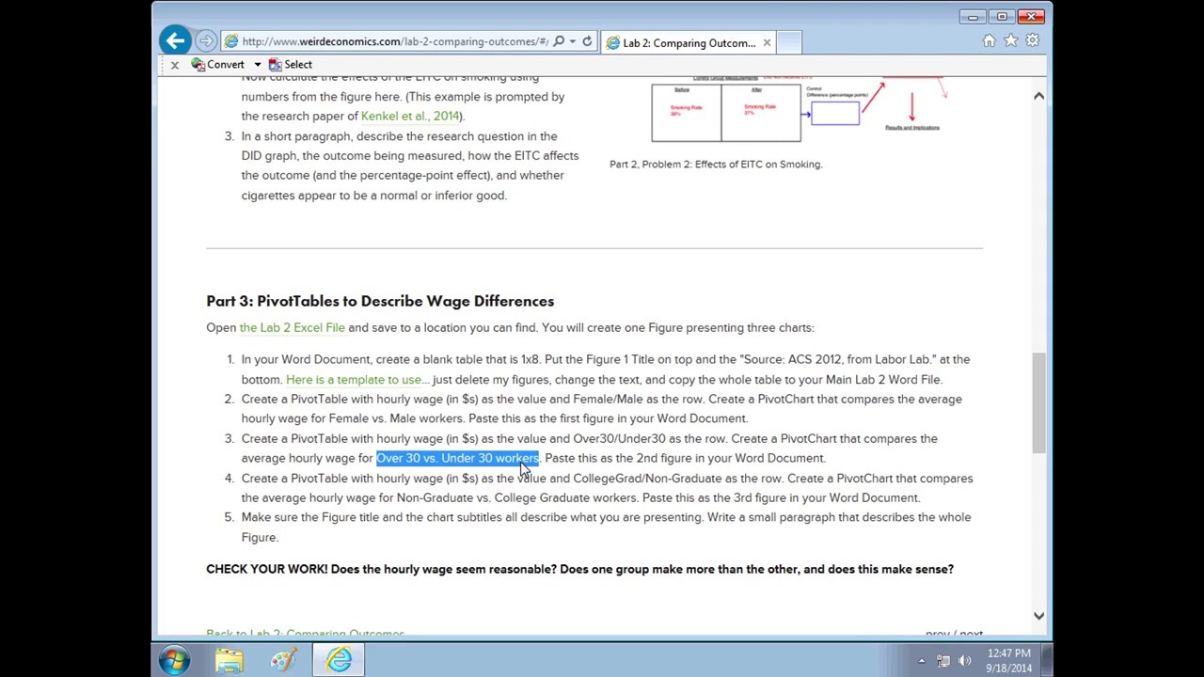
click(466, 497)
drag(466, 496, 606, 503)
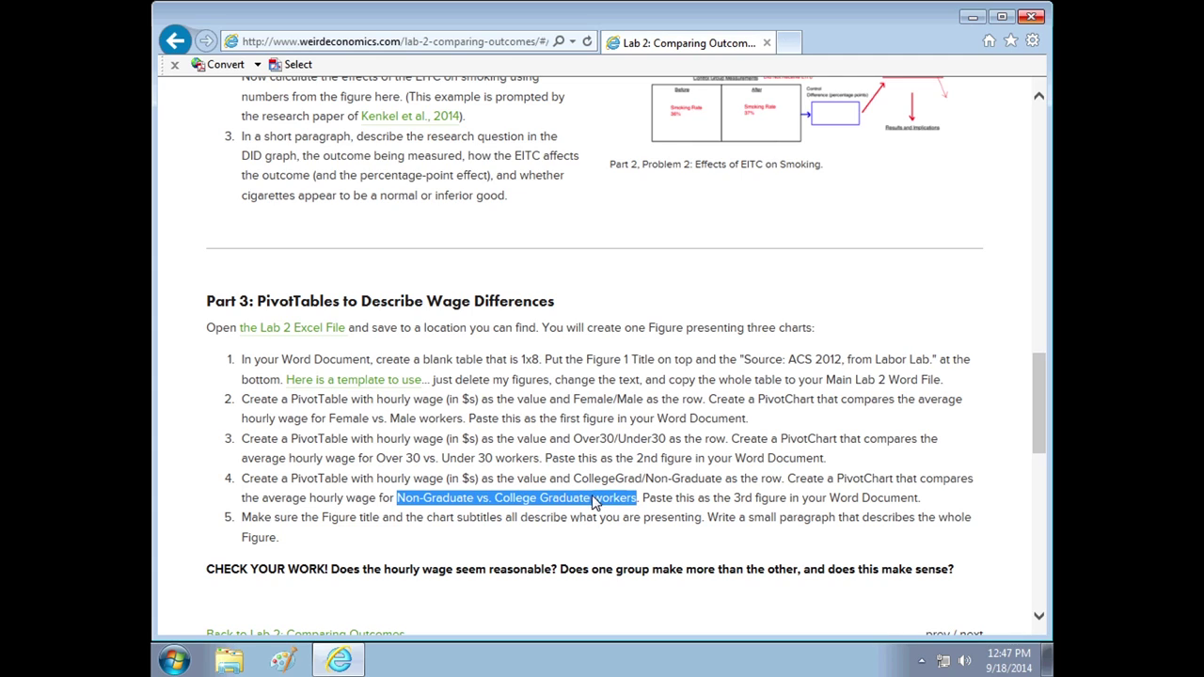
Open the Lab 2 Excel file linked in Part 3 and enable editing of the workbook.
click(309, 331)
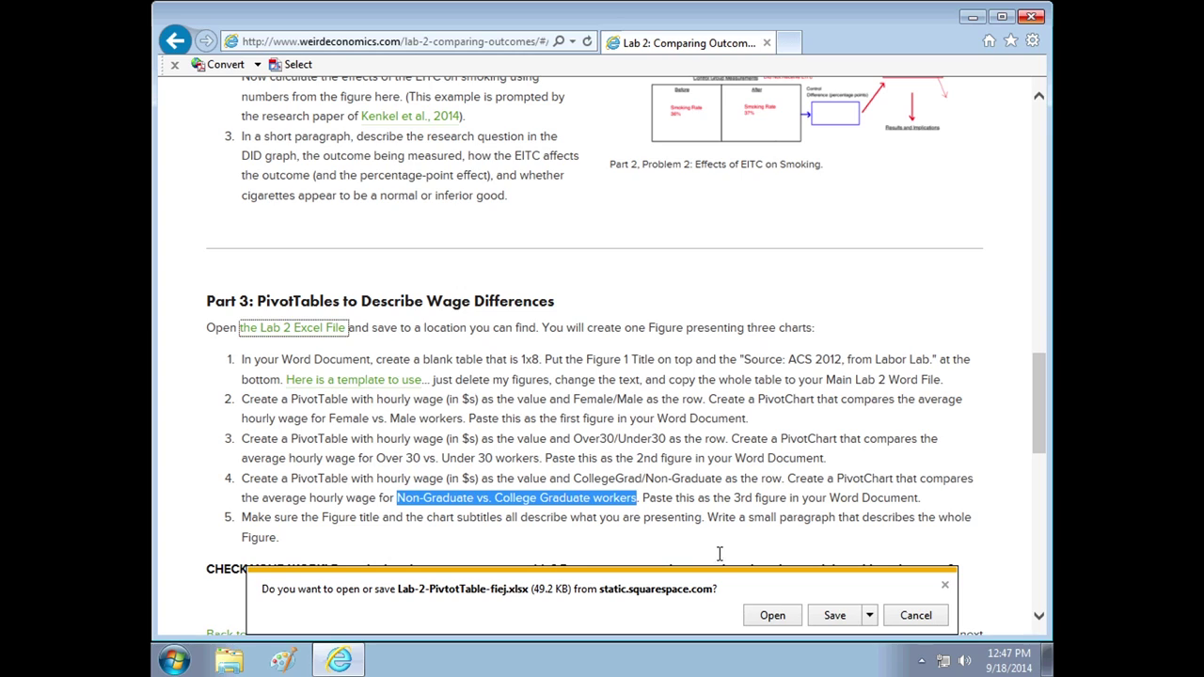
click(771, 616)
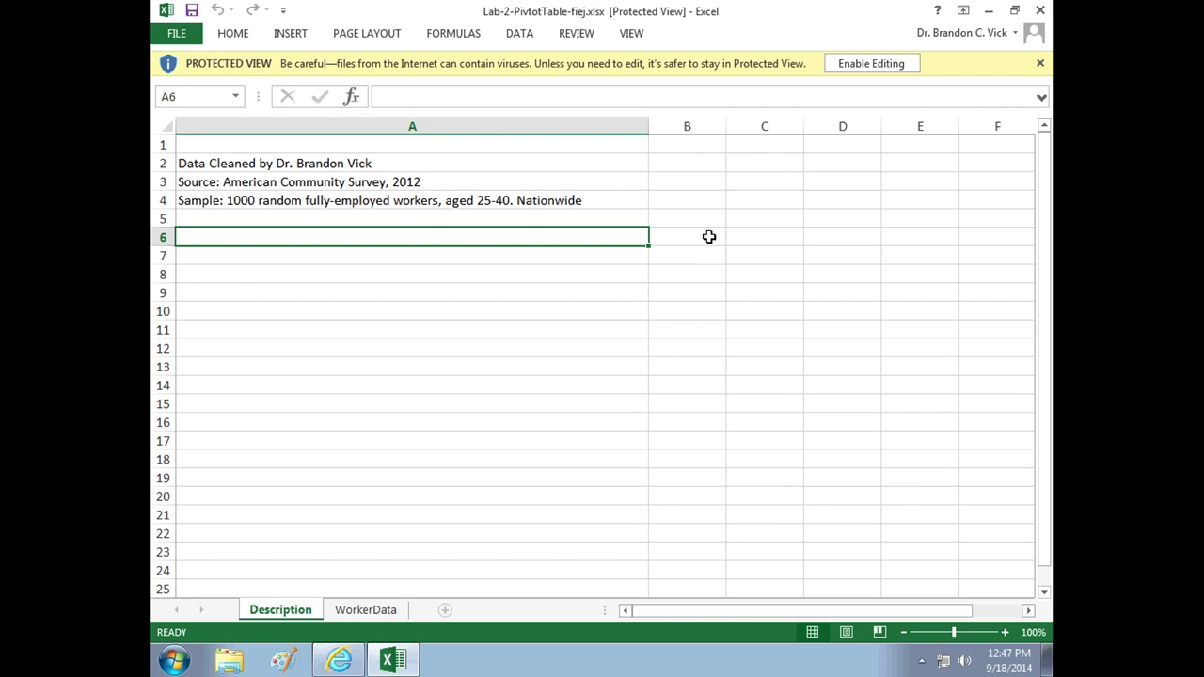
click(865, 66)
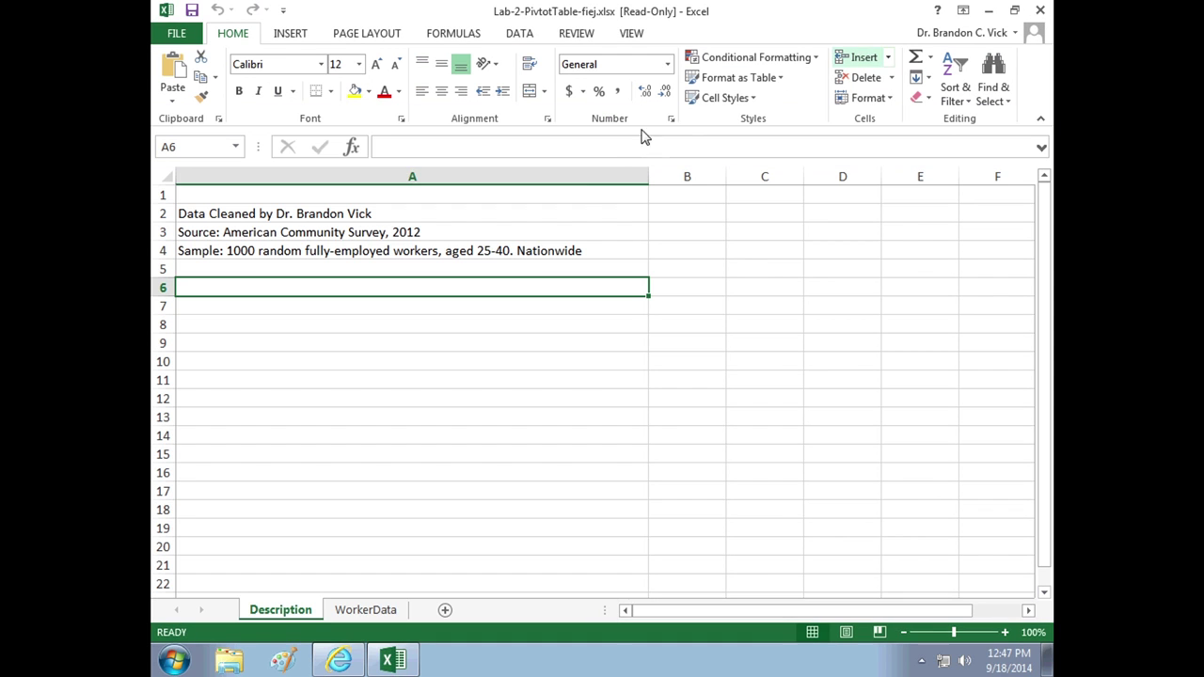
Examine the sample description, and the Hourly Wage and worker characteristic columns on the WorkerData sheet.
click(345, 252)
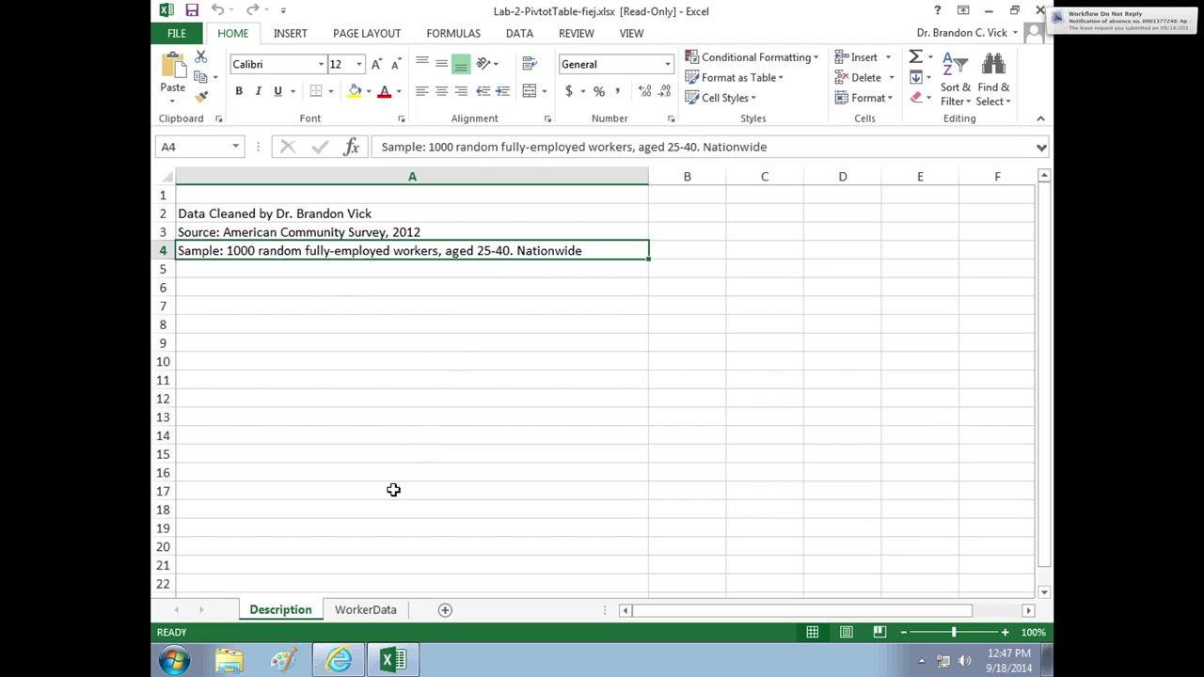
click(371, 612)
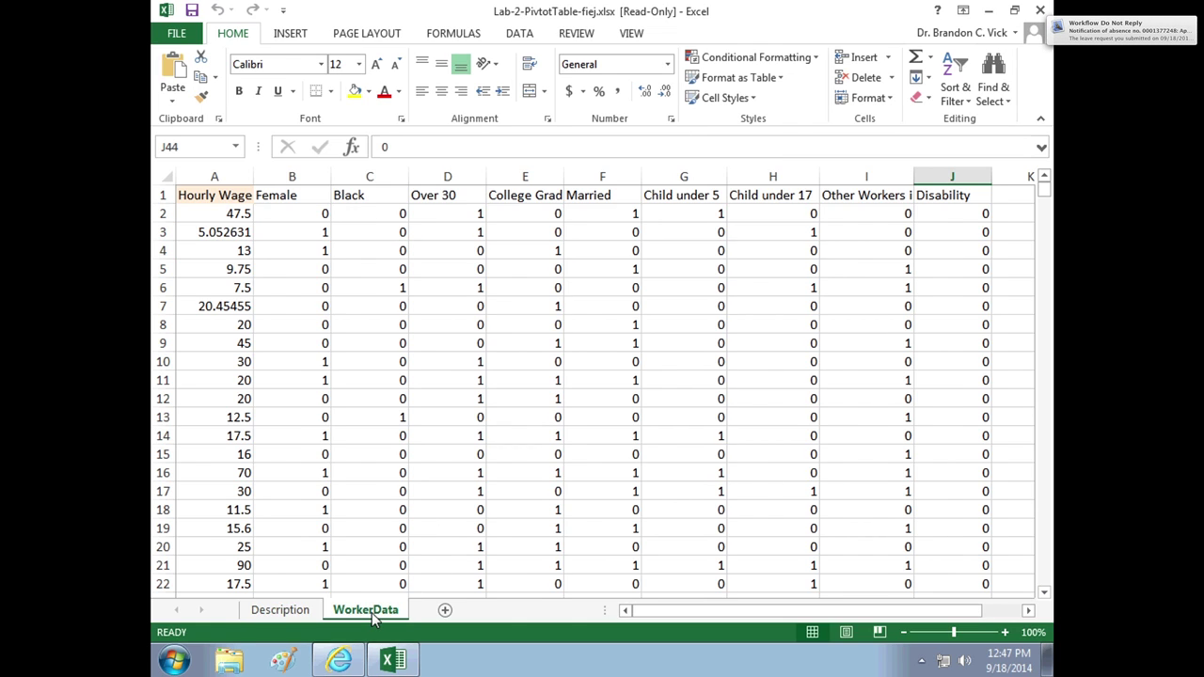
click(222, 177)
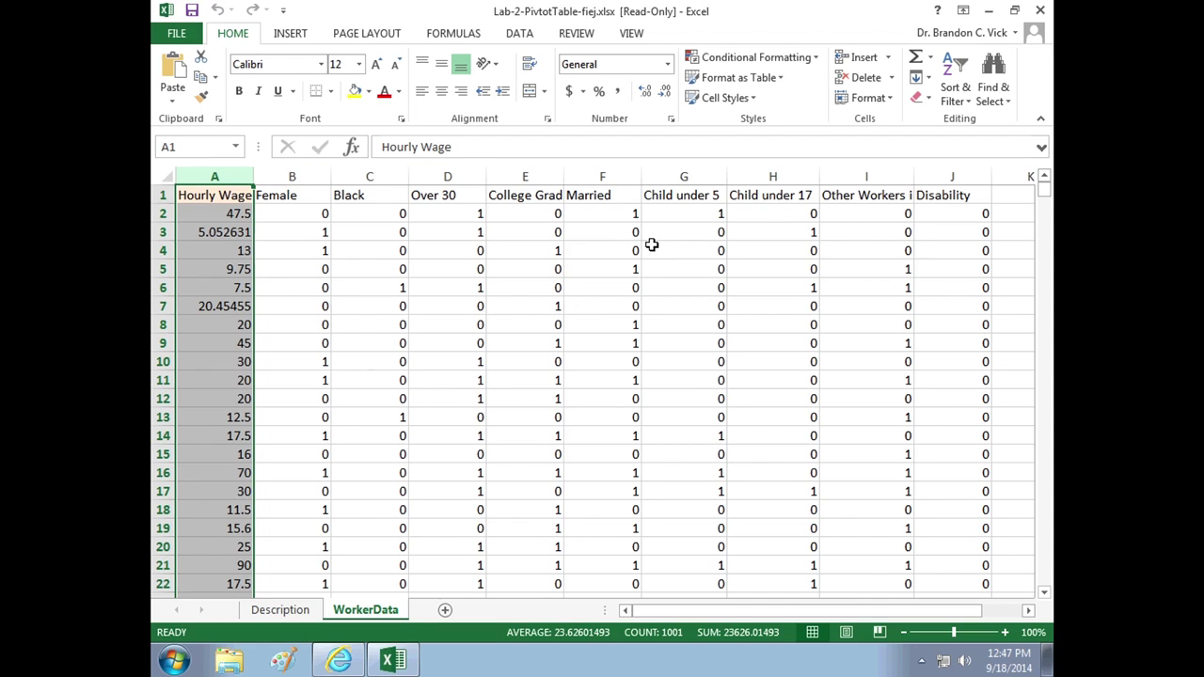
click(378, 243)
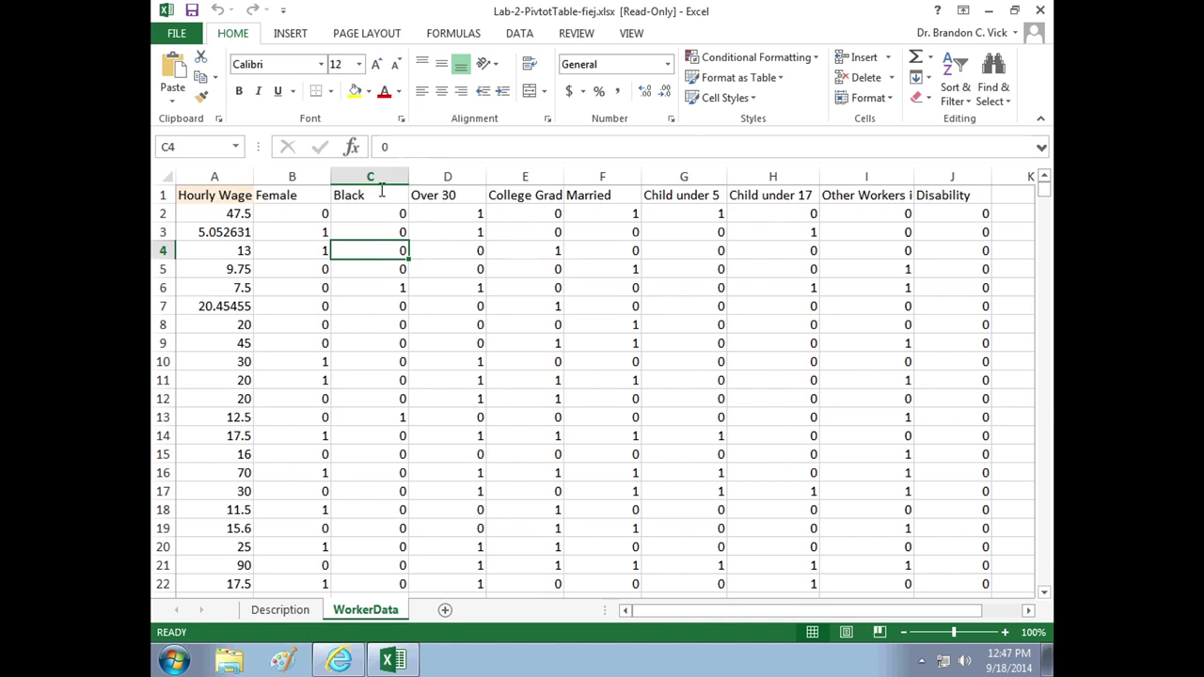
click(275, 197)
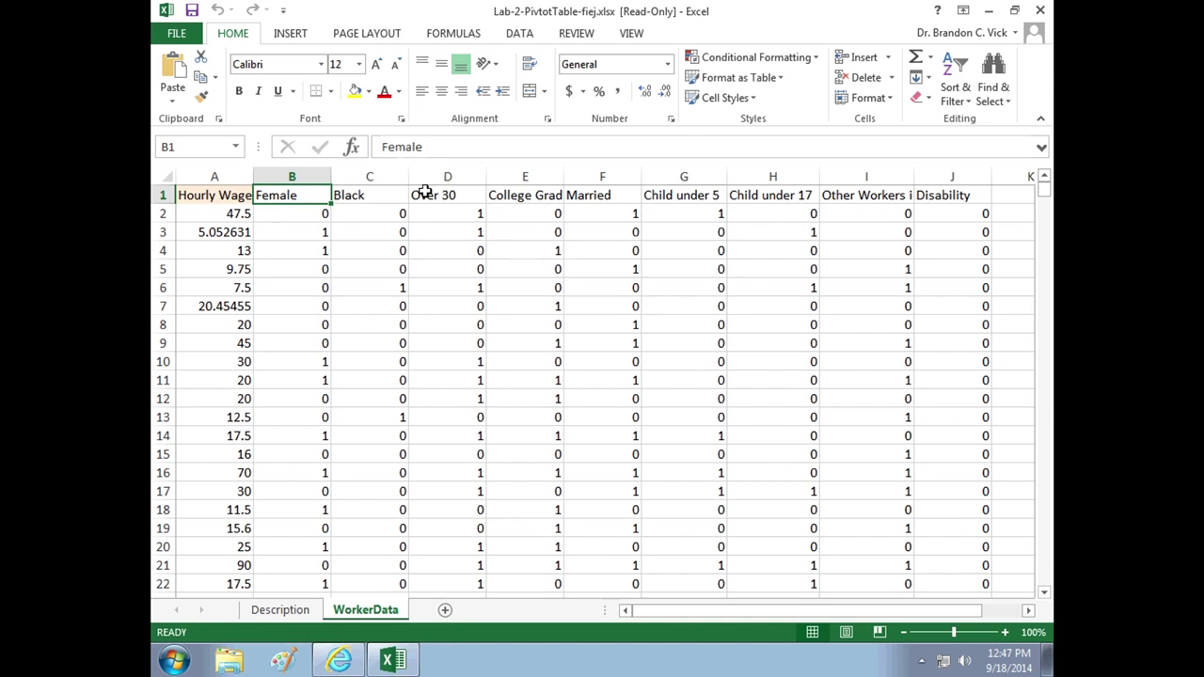
Create a PivotTable from WorkerData range A1:J1001 on a new worksheet.
click(519, 33)
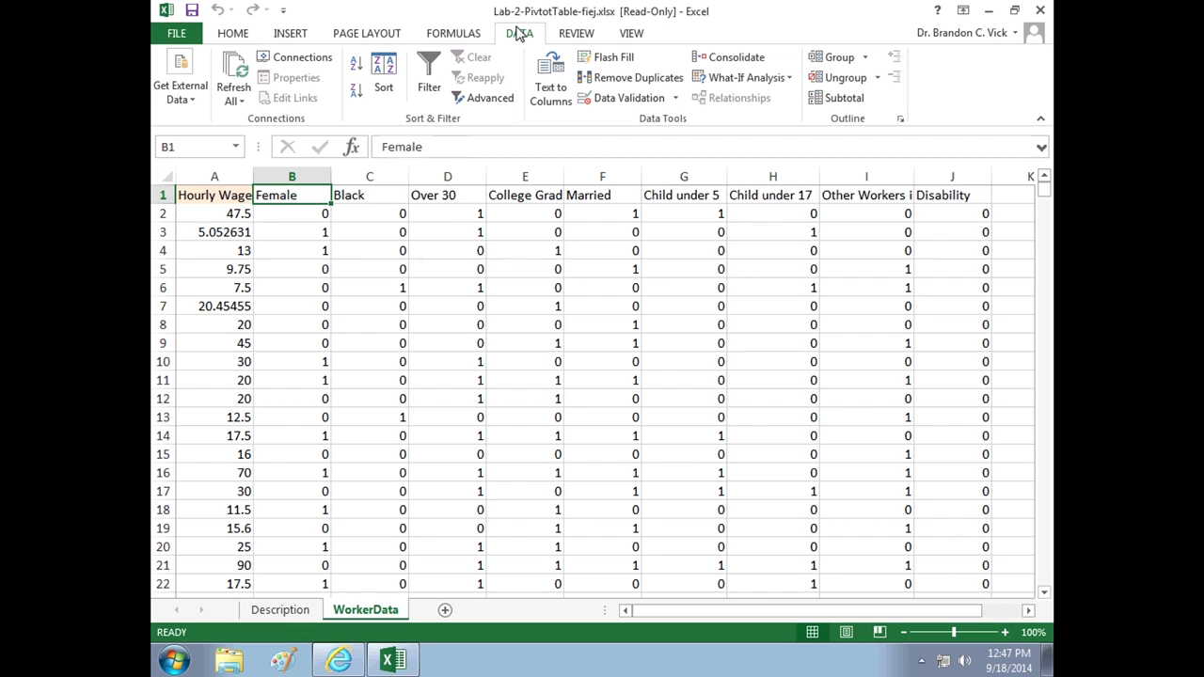
click(282, 36)
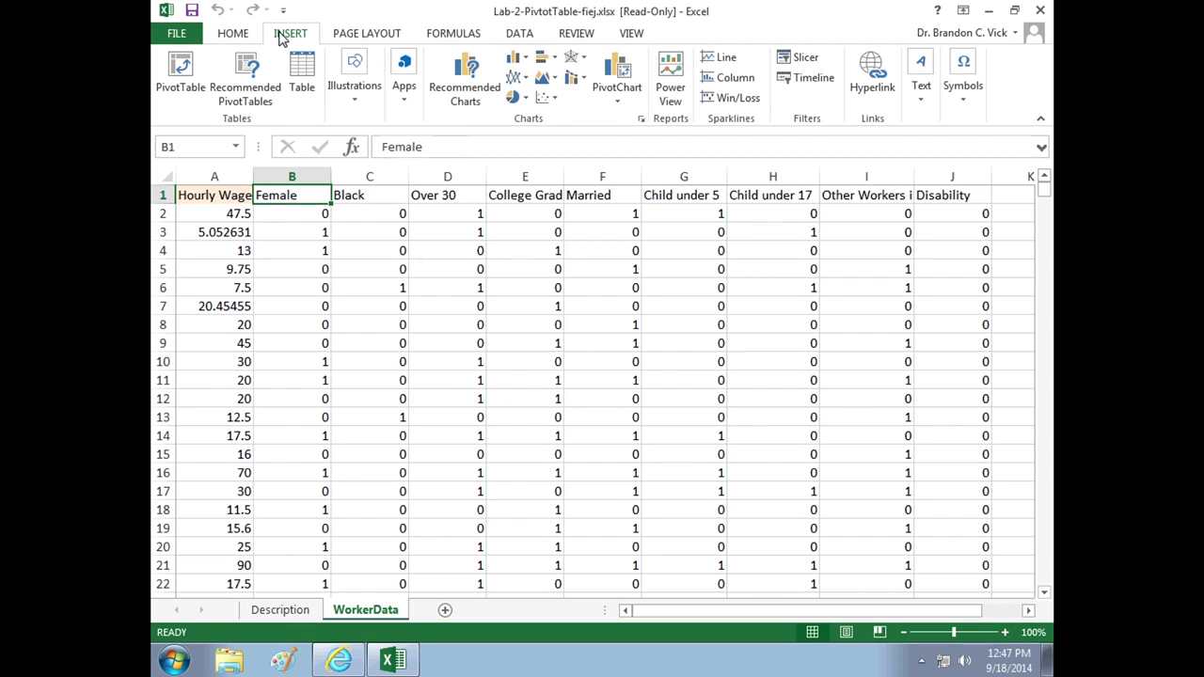
click(181, 77)
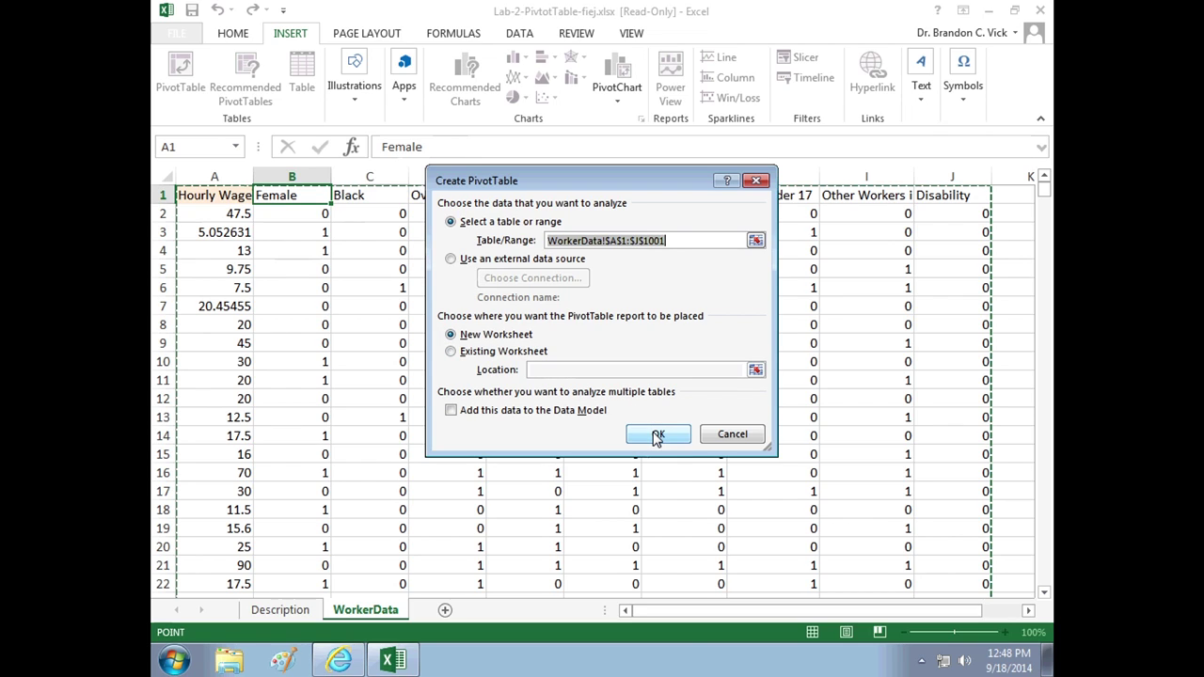
click(657, 437)
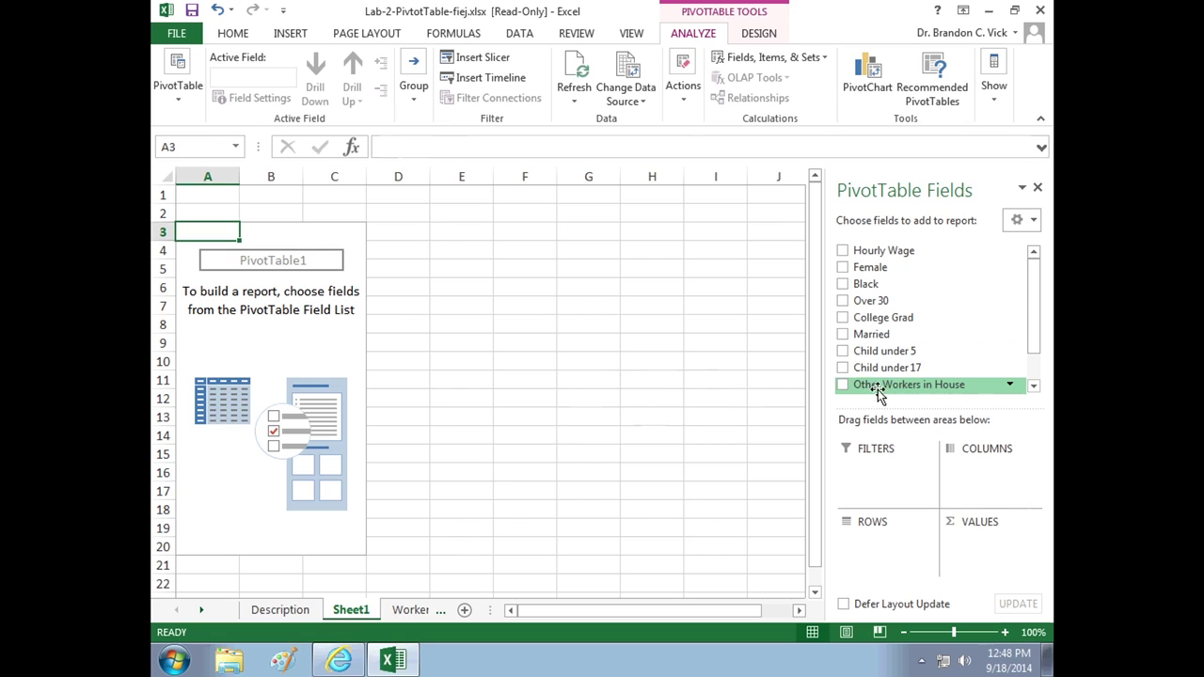
Add Hourly Wage as the PivotTable's value field and summarize it by Average.
click(843, 251)
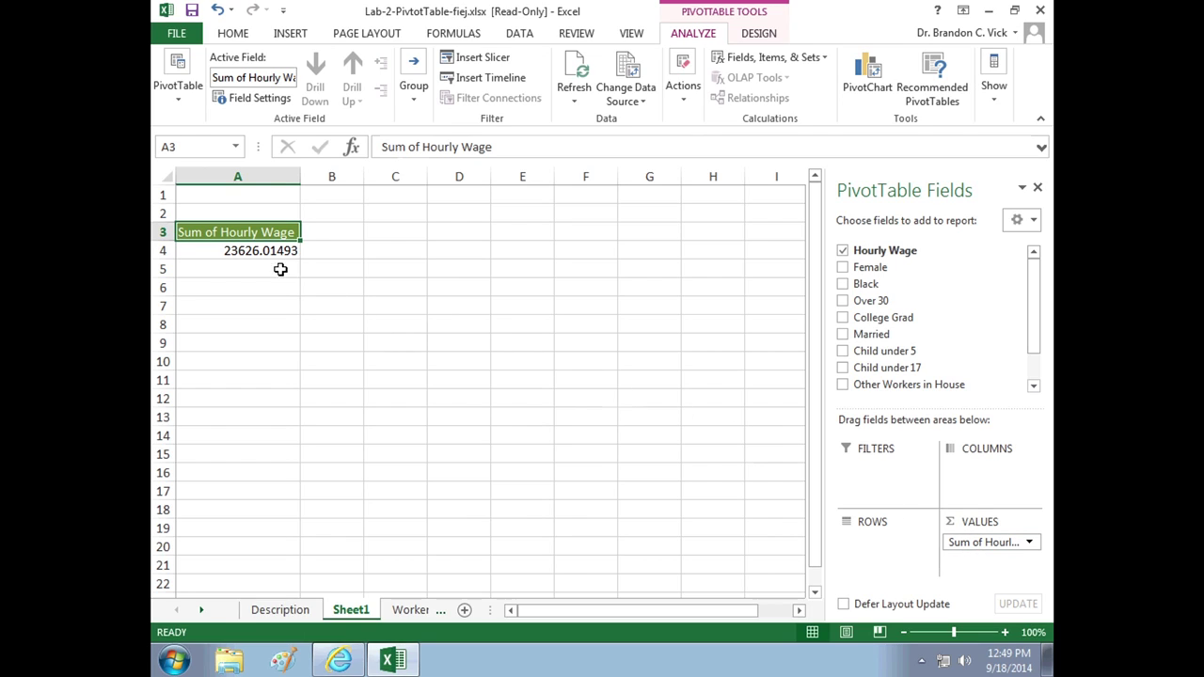
mouse_move(263, 252)
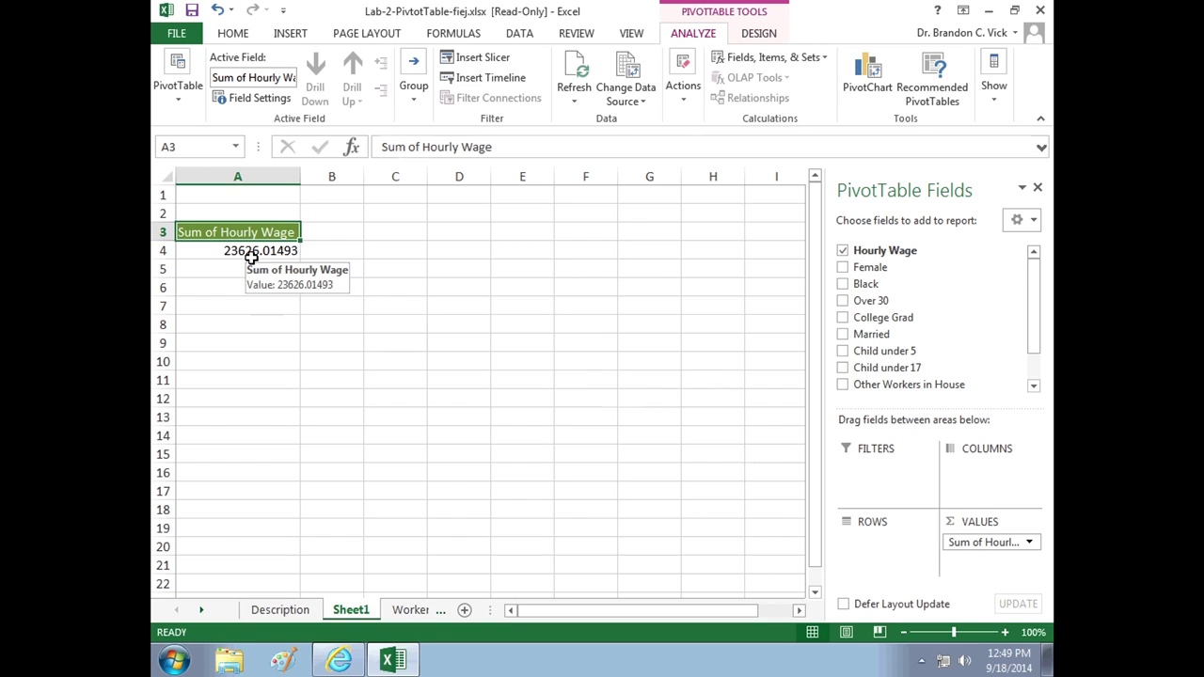
click(1030, 543)
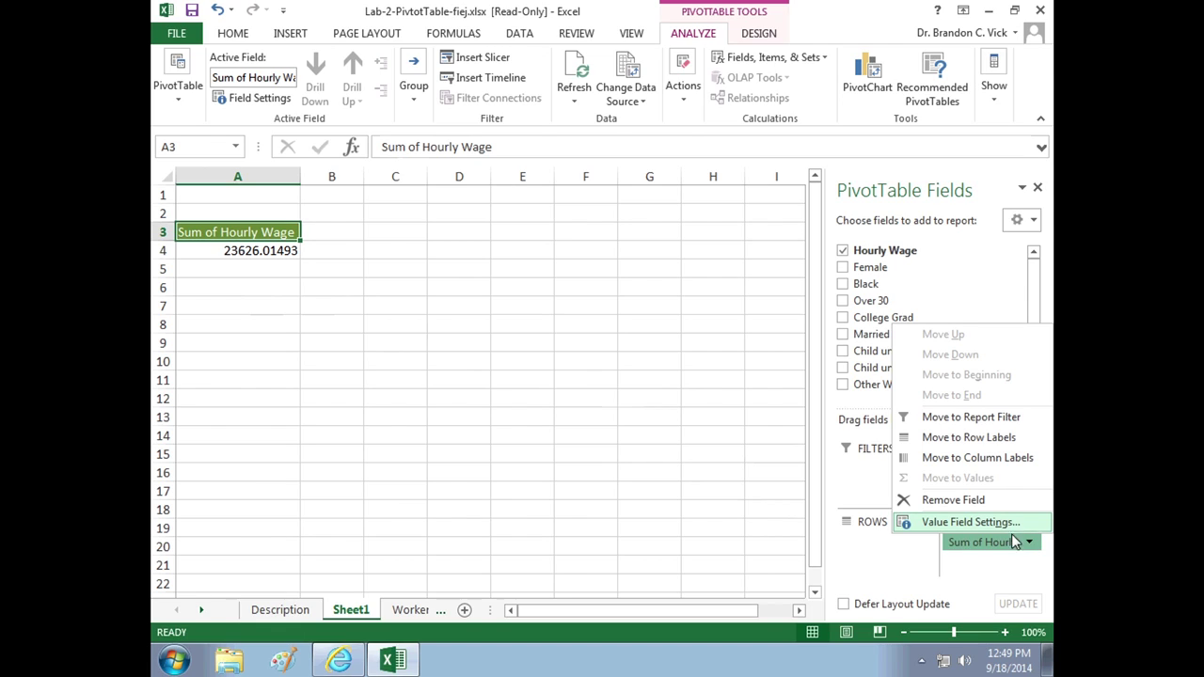
click(1027, 543)
click(1029, 542)
key(Escape)
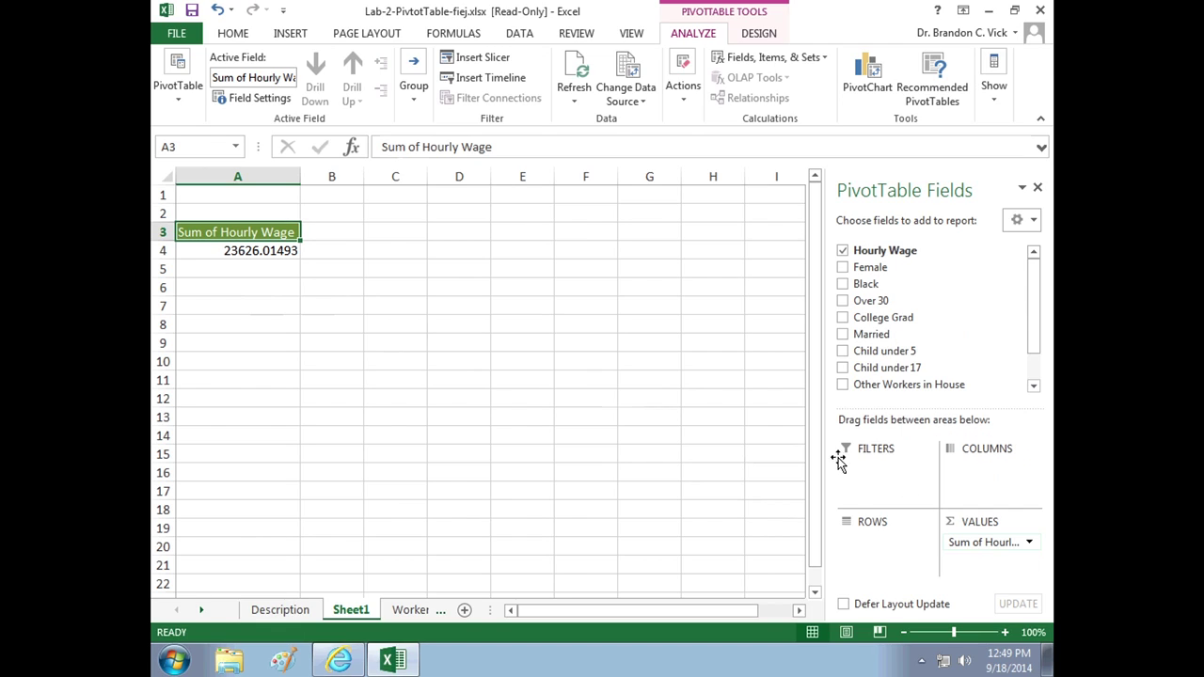
click(249, 100)
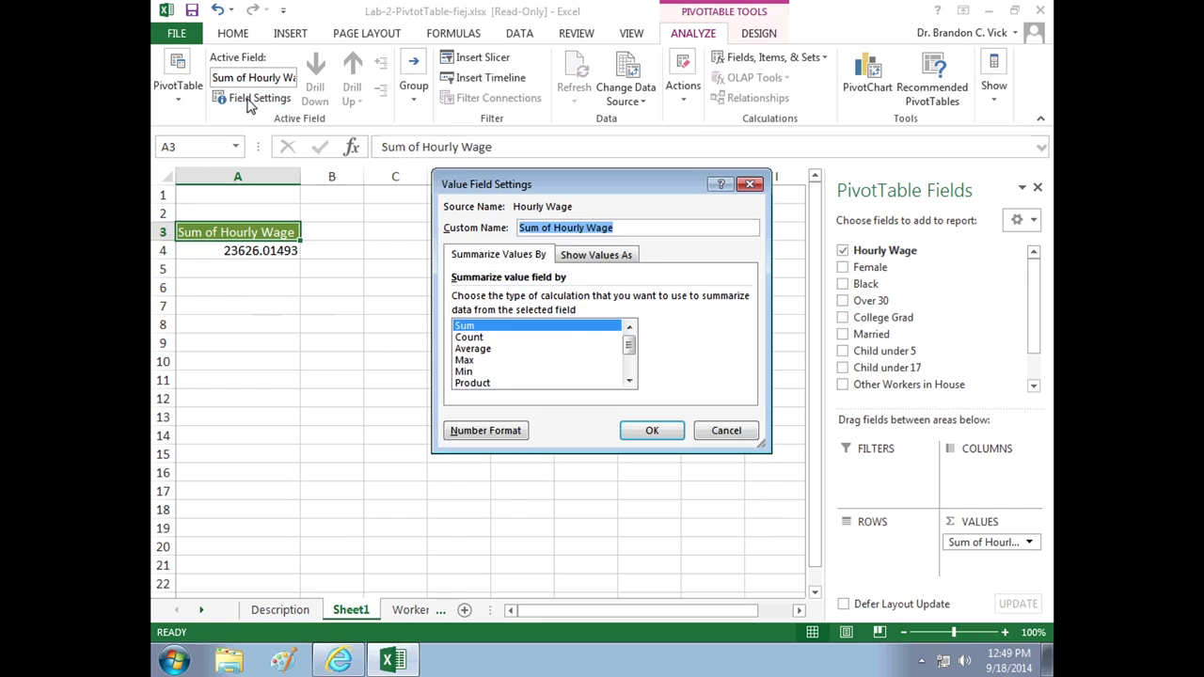
click(476, 352)
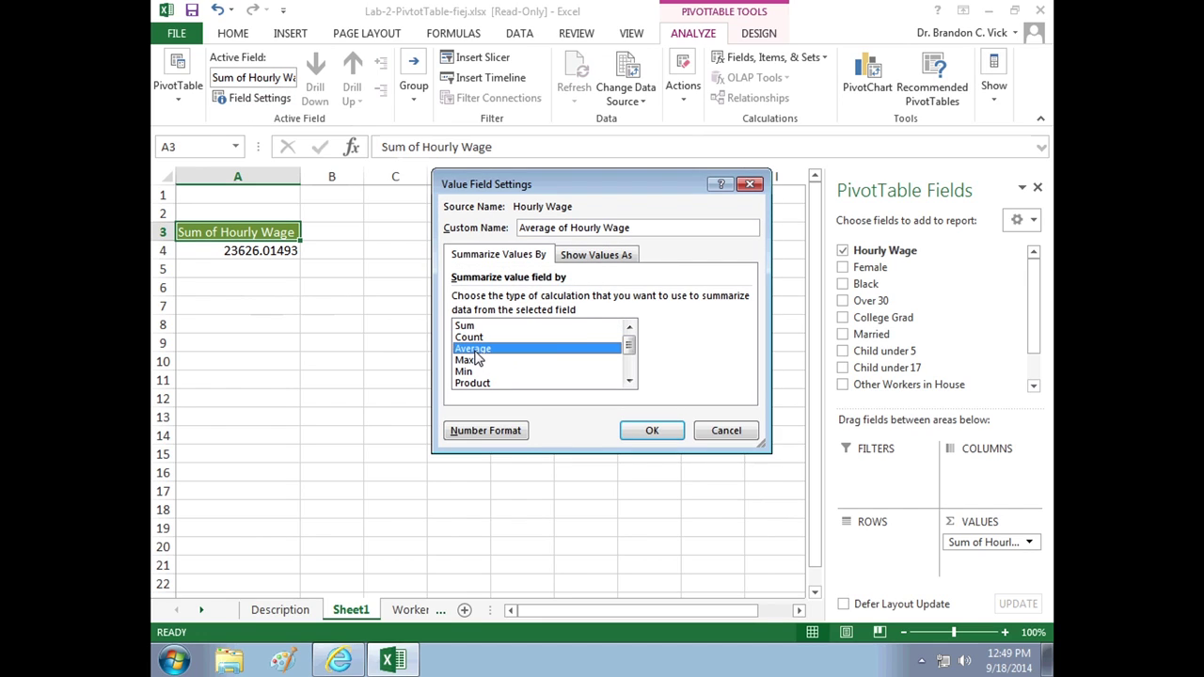
click(651, 430)
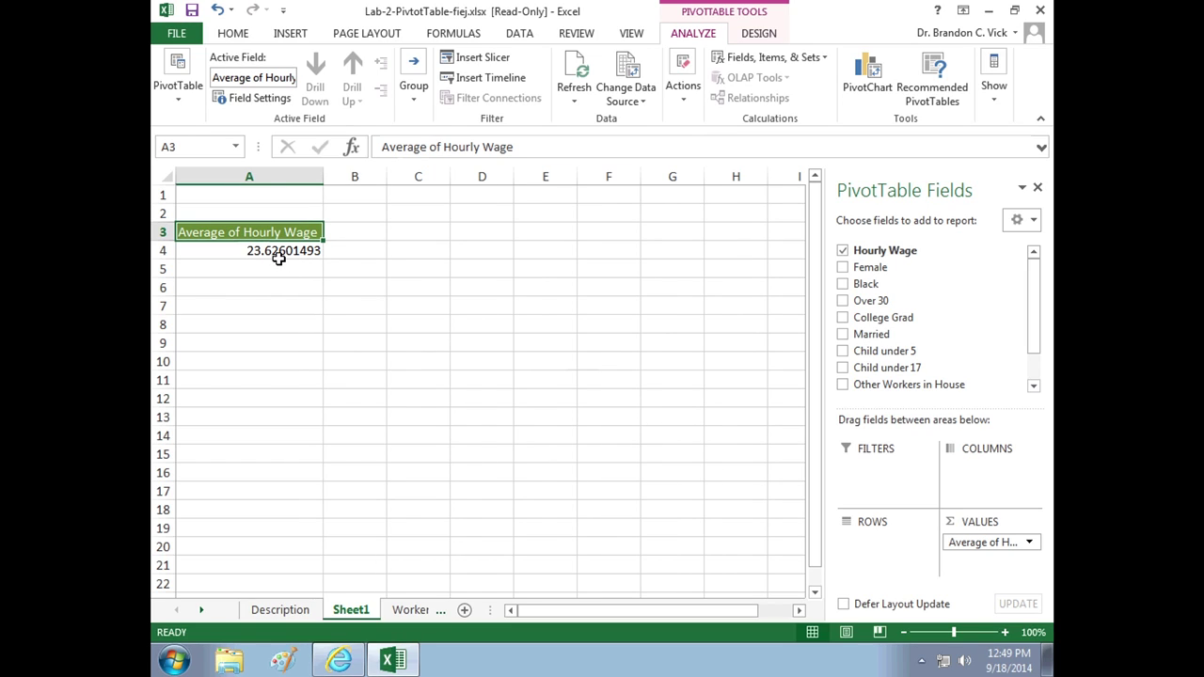
mouse_move(274, 256)
Check the Part 3 instructions on the lab web page and return to the Excel workbook.
click(340, 661)
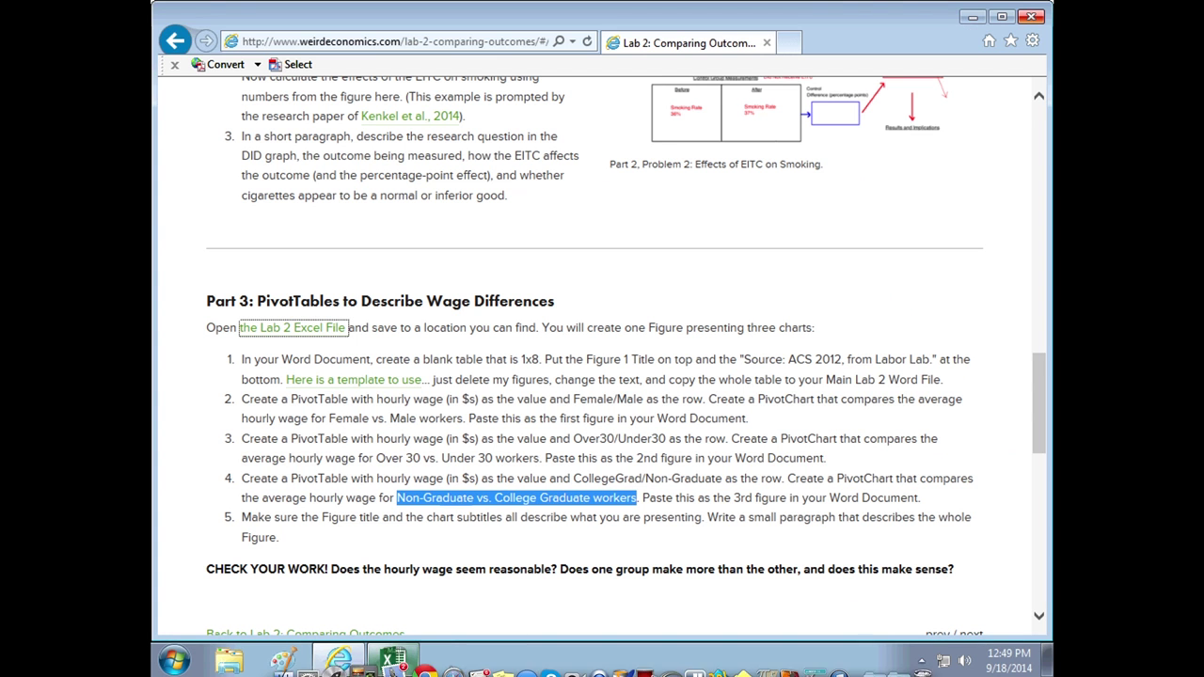
click(393, 660)
click(396, 660)
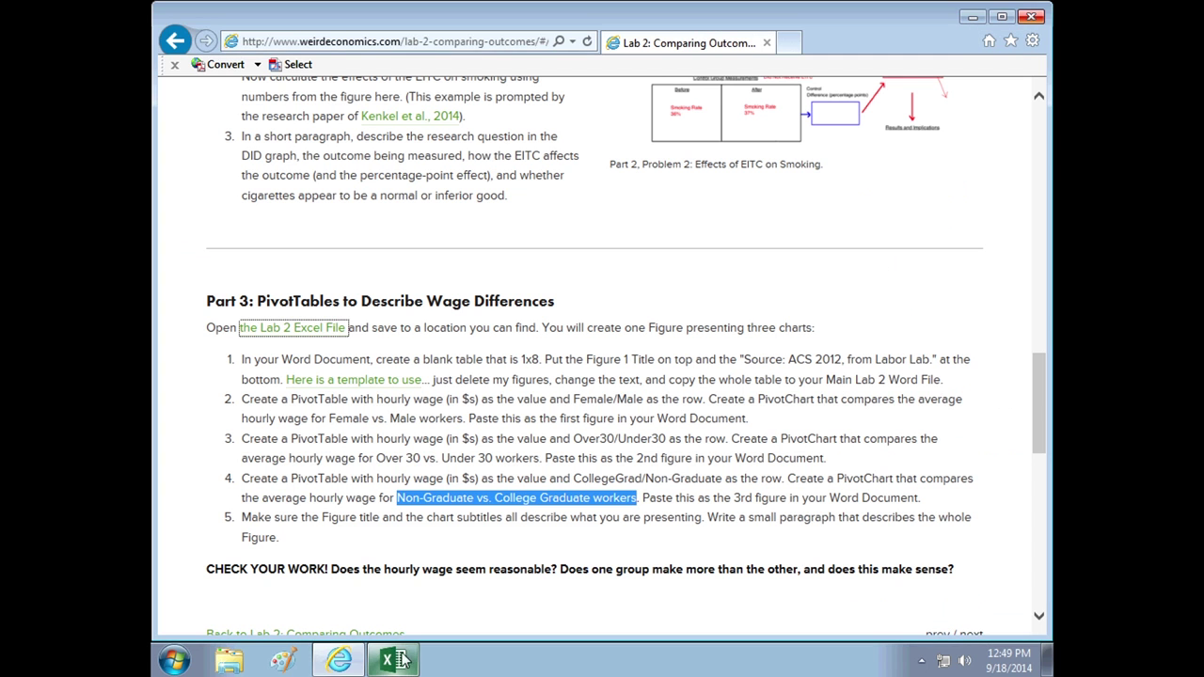
click(397, 660)
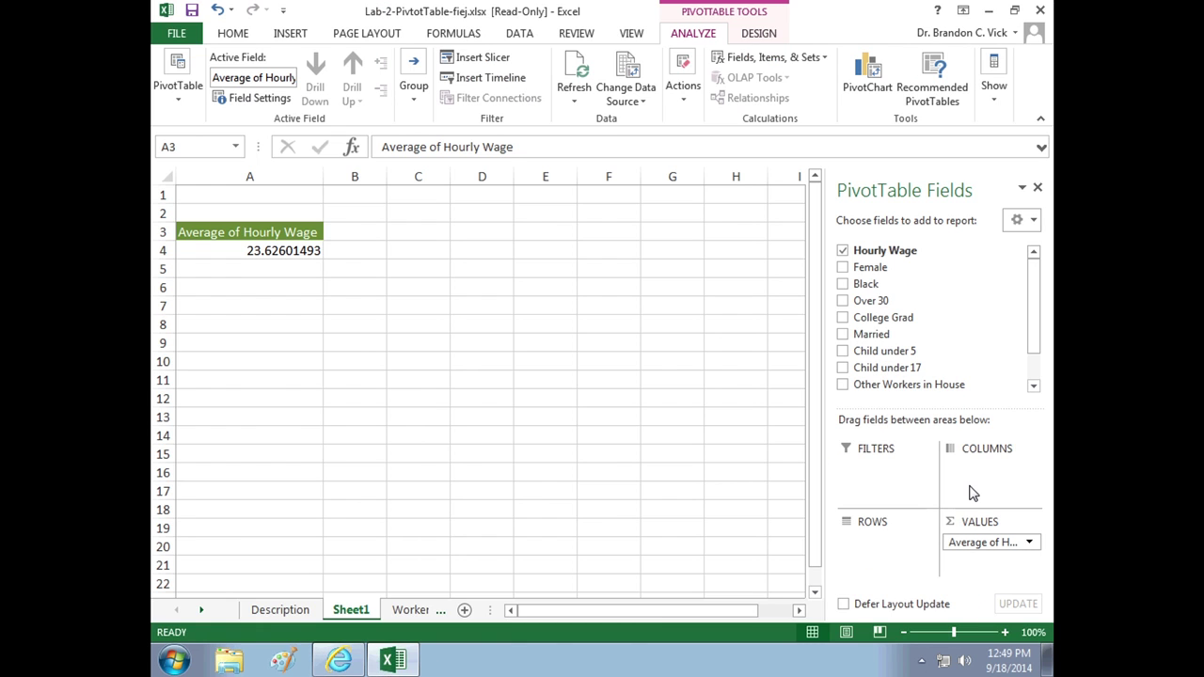
Add the Female field to the PivotTable as its row grouping instead of a value, and widen column A.
click(842, 268)
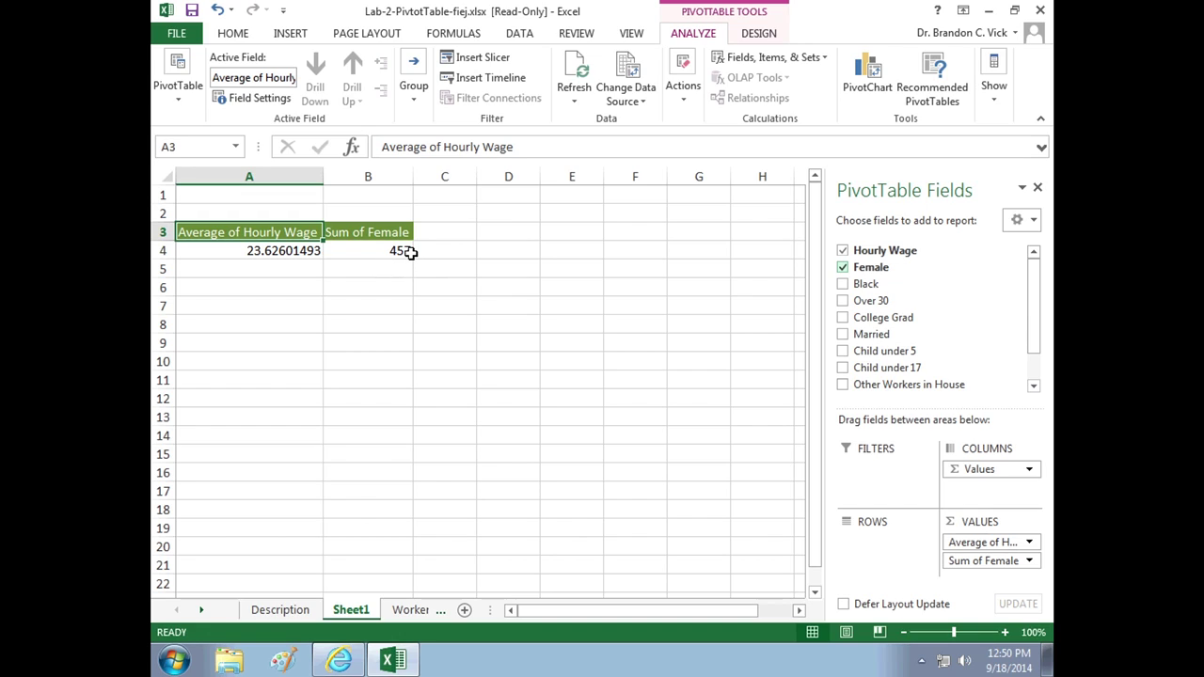
mouse_move(411, 252)
drag(978, 563, 884, 557)
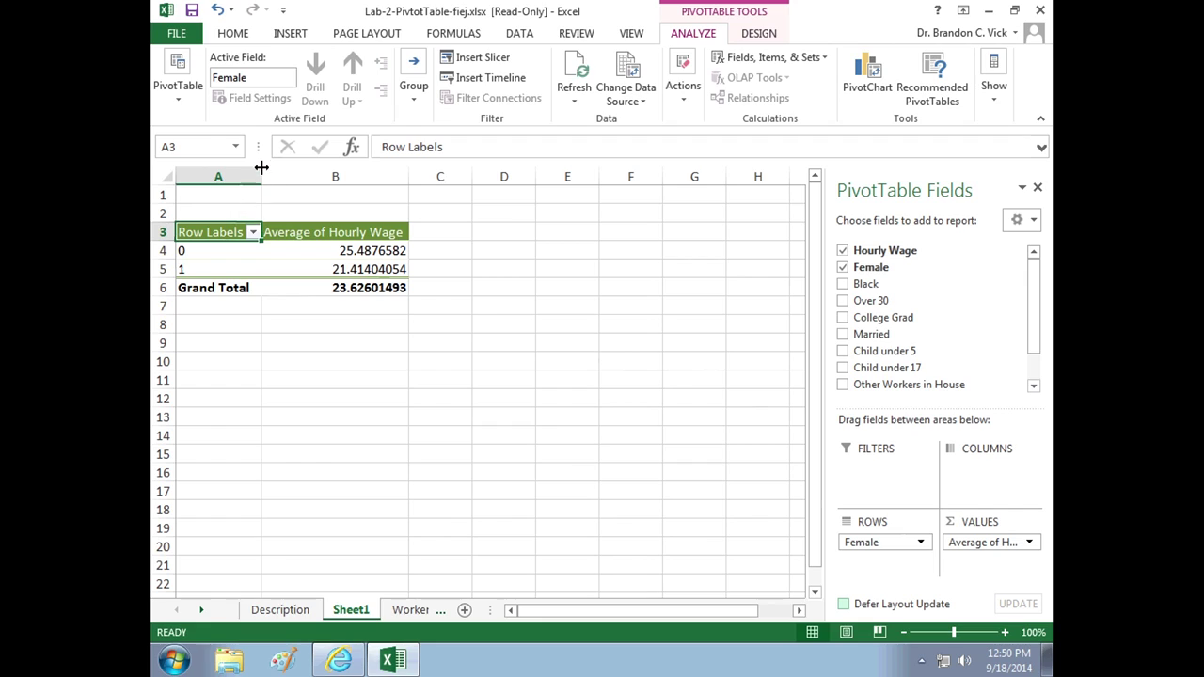
drag(262, 176, 306, 173)
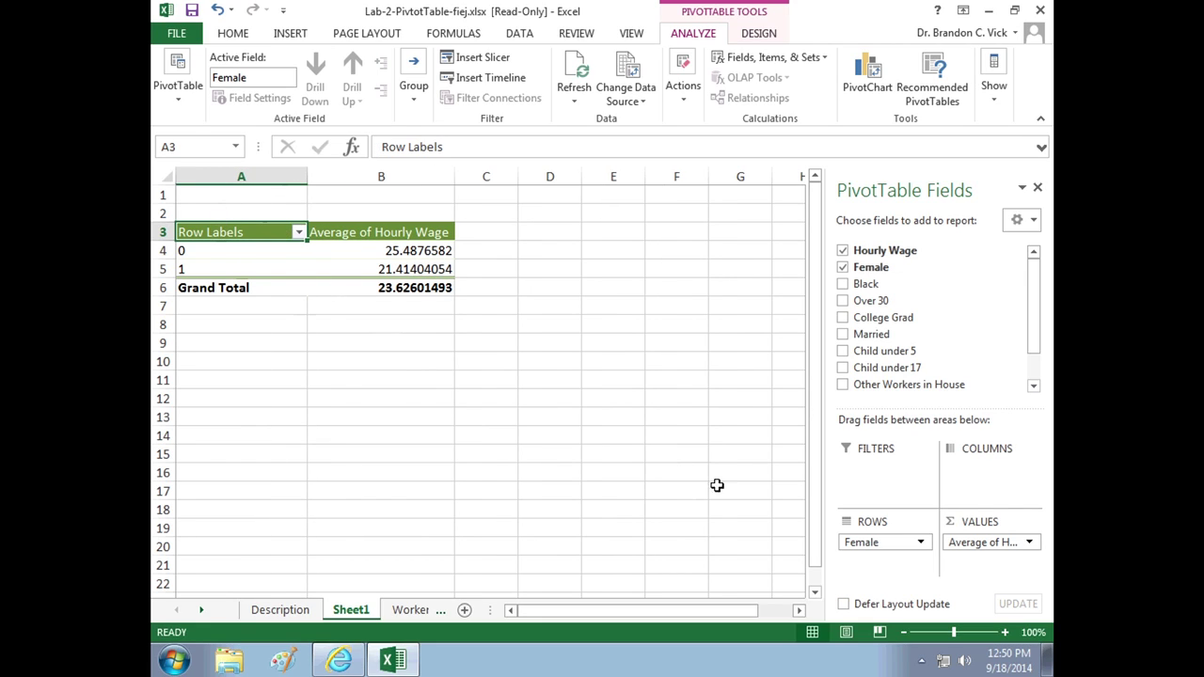
Check the wage averages of the 0 and 1 rows, and rename those row labels Male and Female.
click(202, 251)
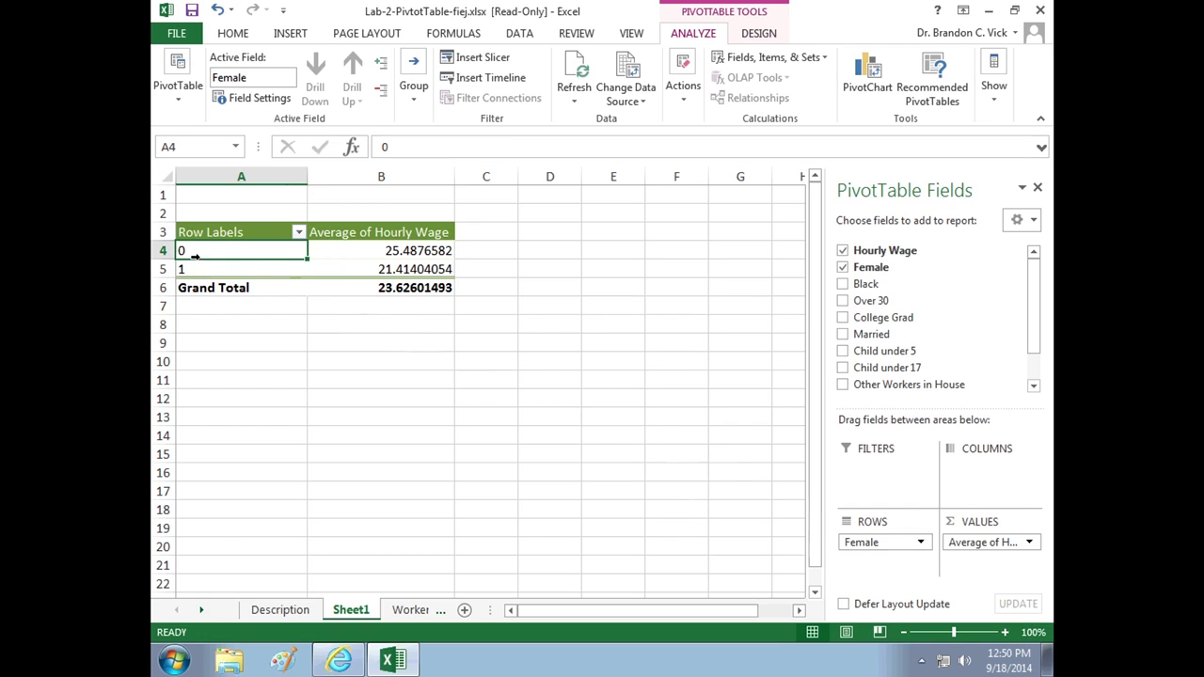
mouse_move(202, 251)
click(410, 251)
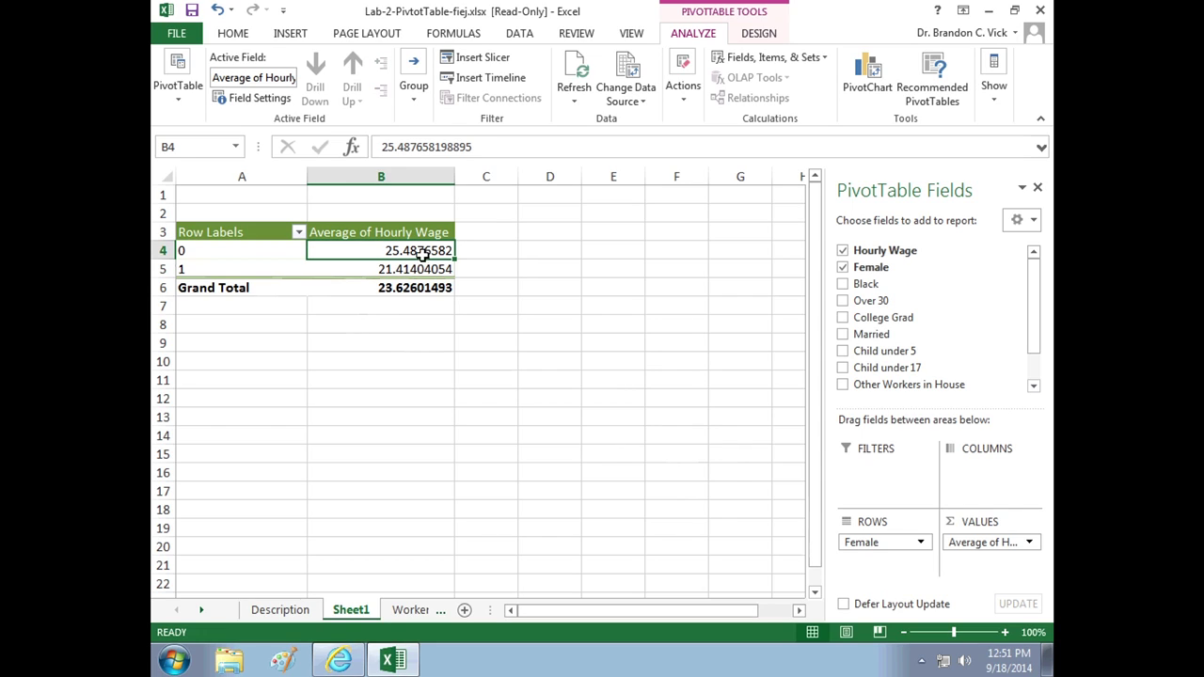
click(258, 270)
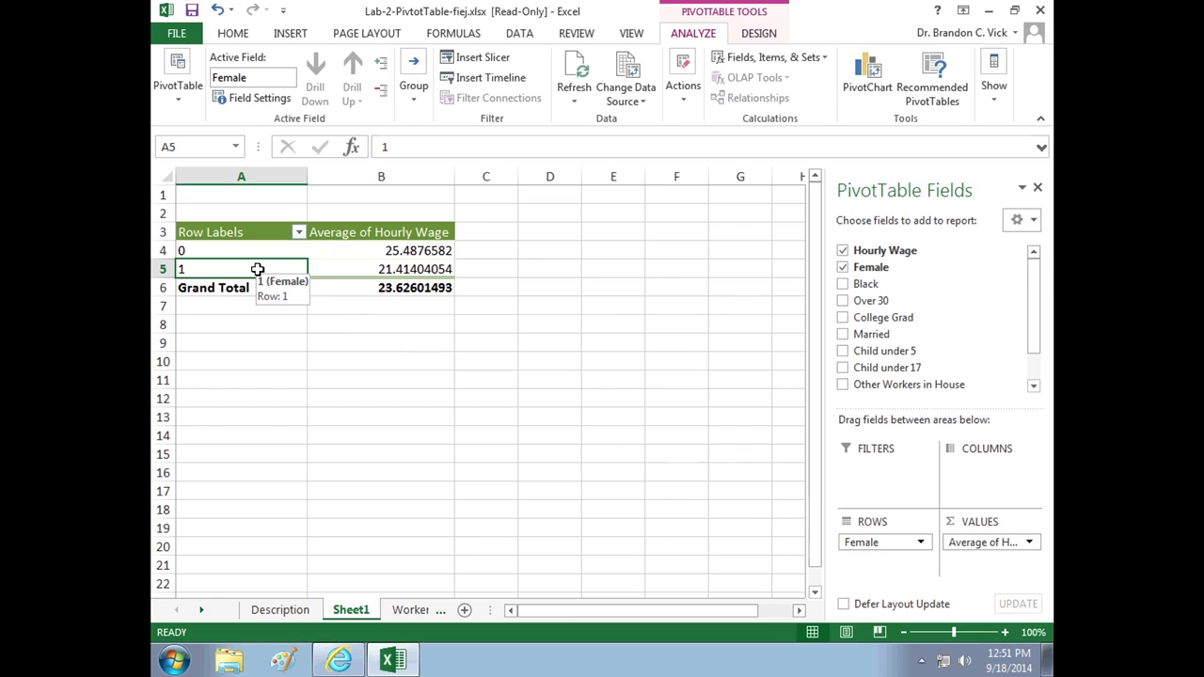
click(400, 270)
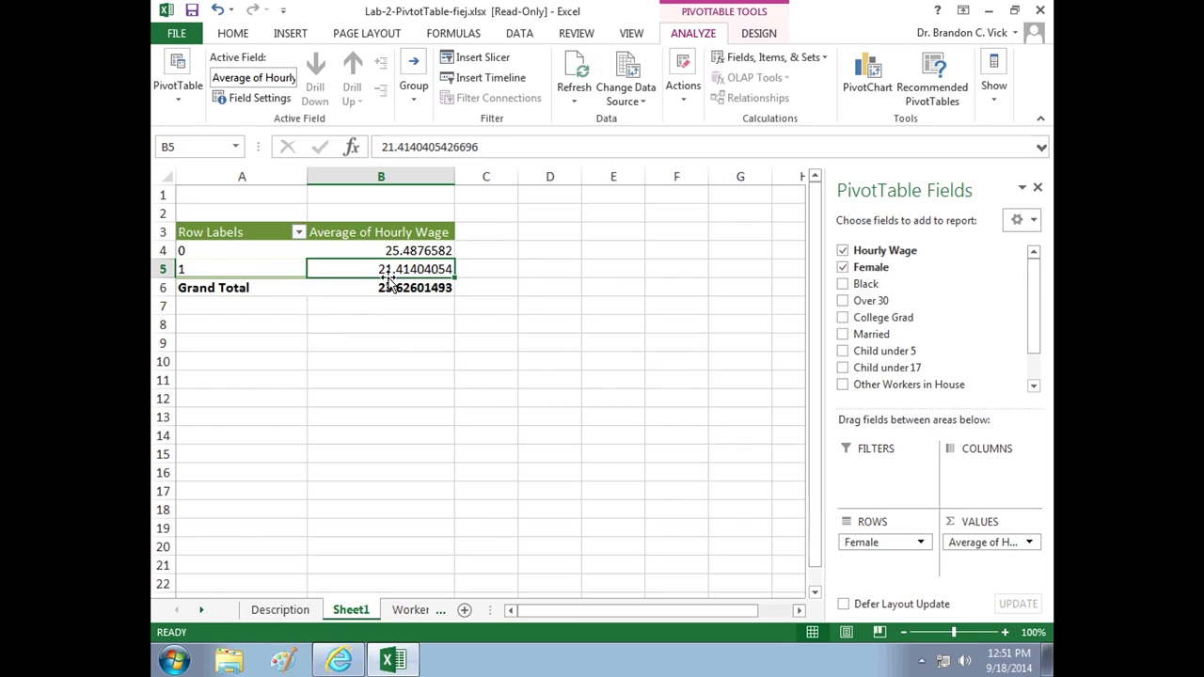
click(227, 248)
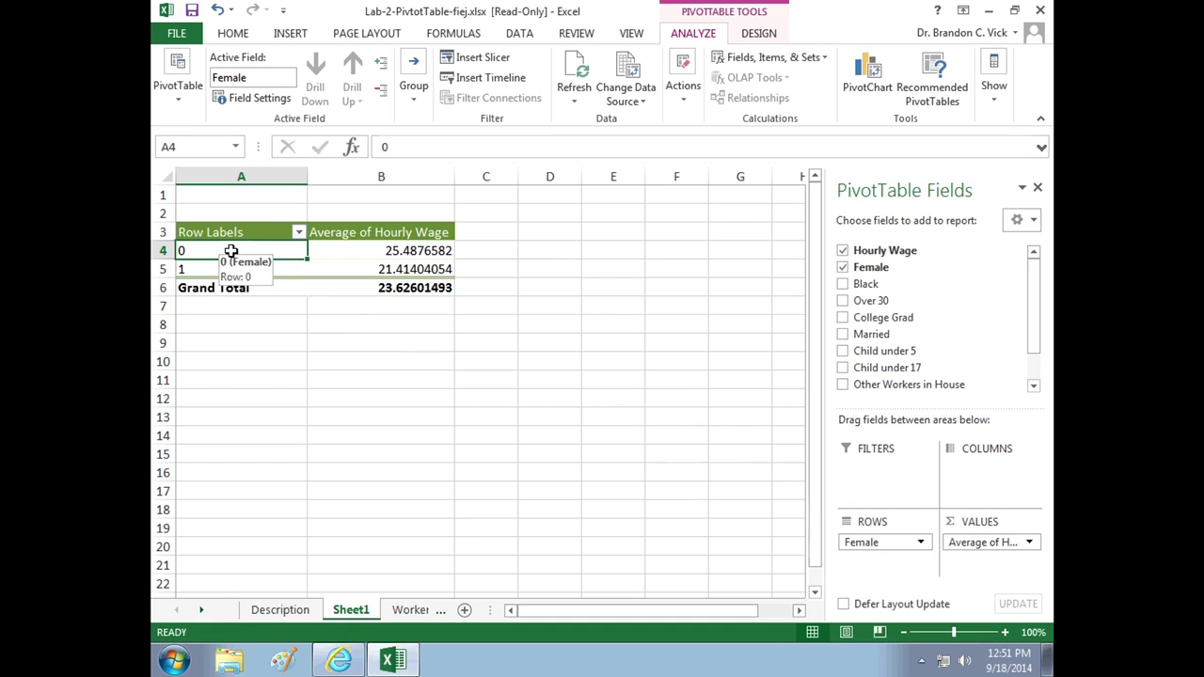
text(Male)
key(Return)
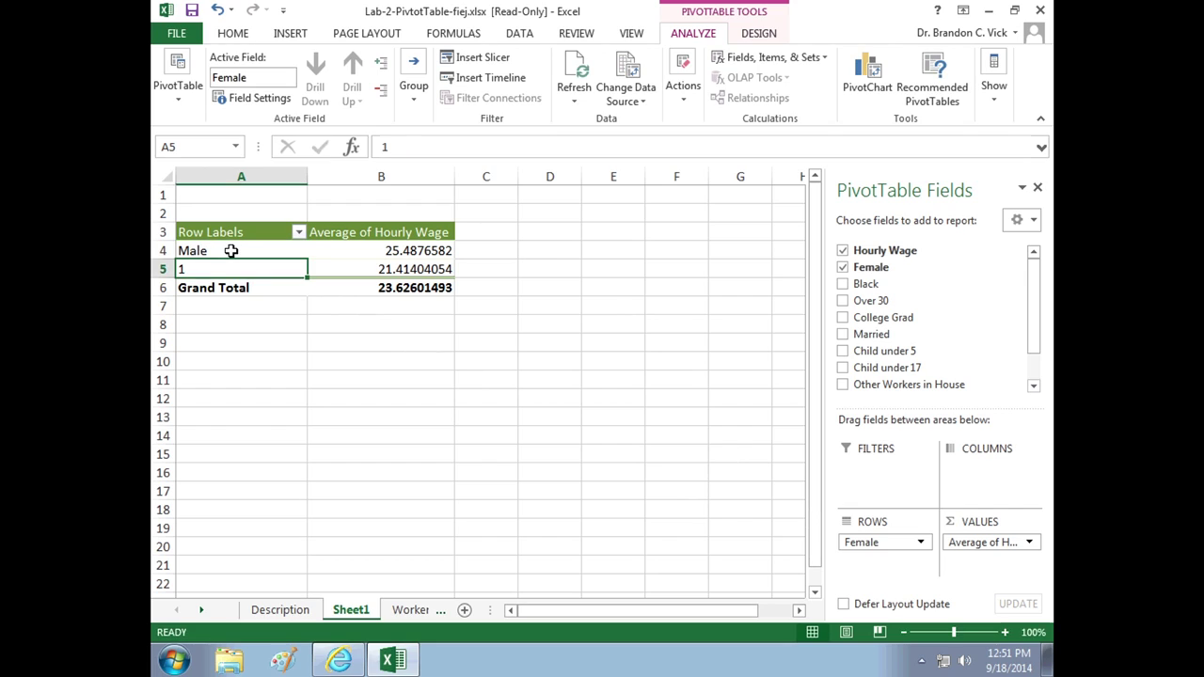
text(Fa)
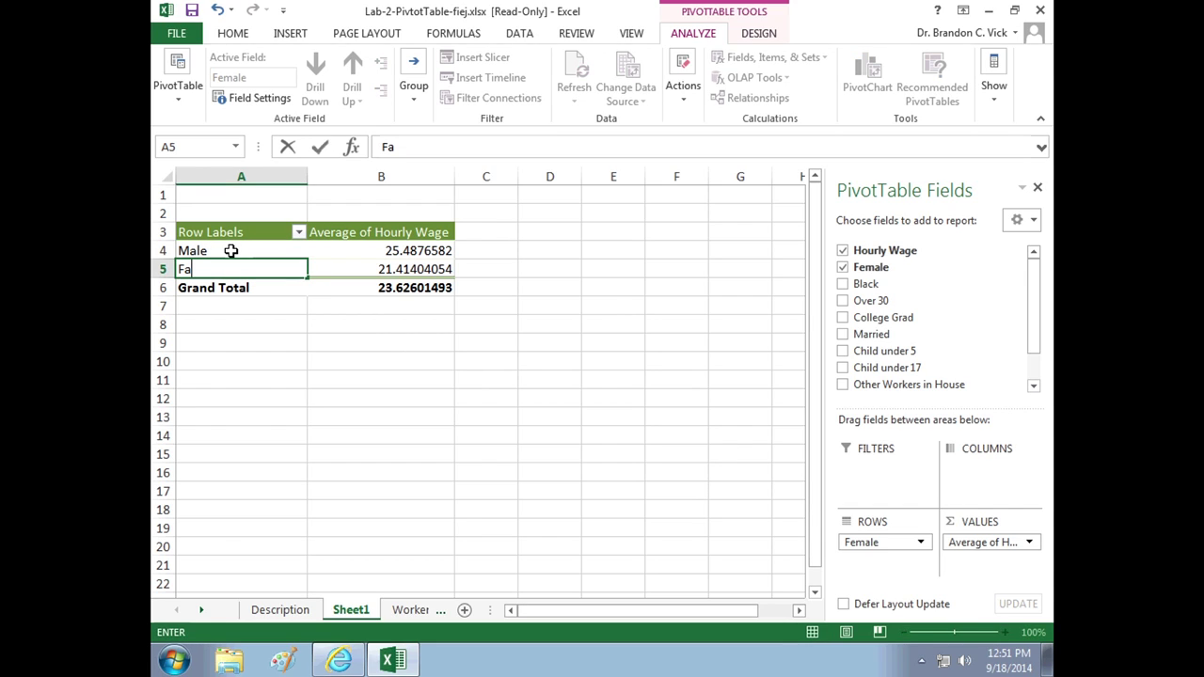
key(BackSpace)
text(emale)
key(Return)
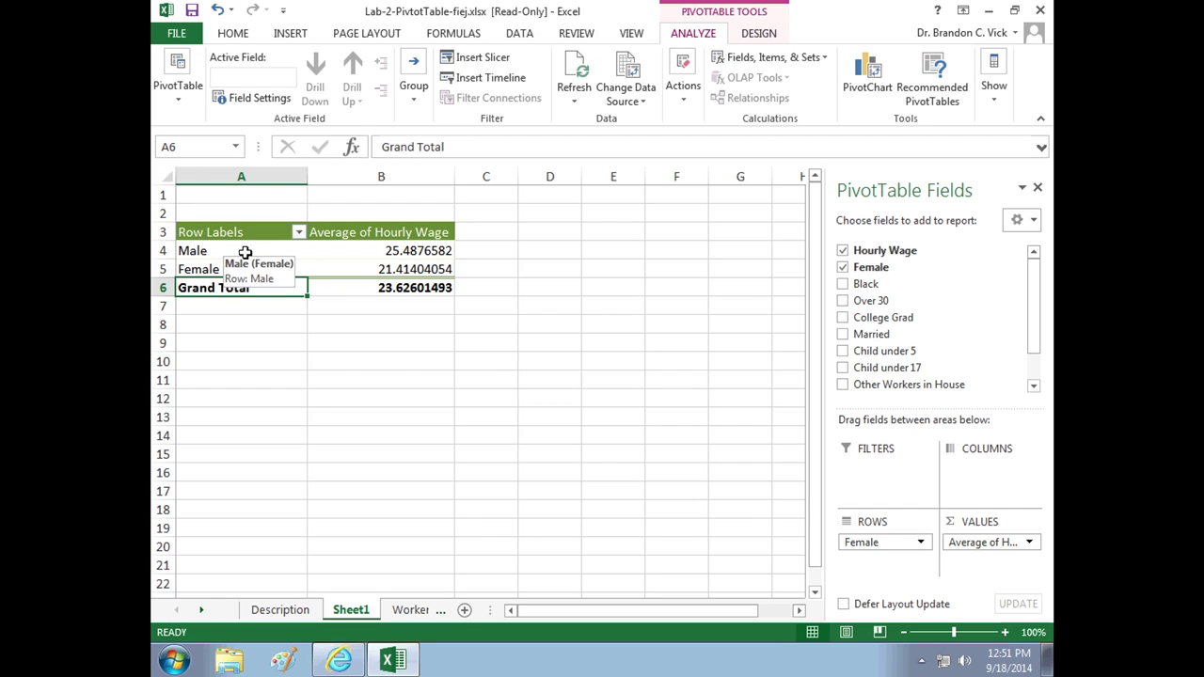
Format the averages in B4:B6 as Accounting dollar amounts and narrow column B slightly.
click(380, 251)
drag(379, 251, 361, 289)
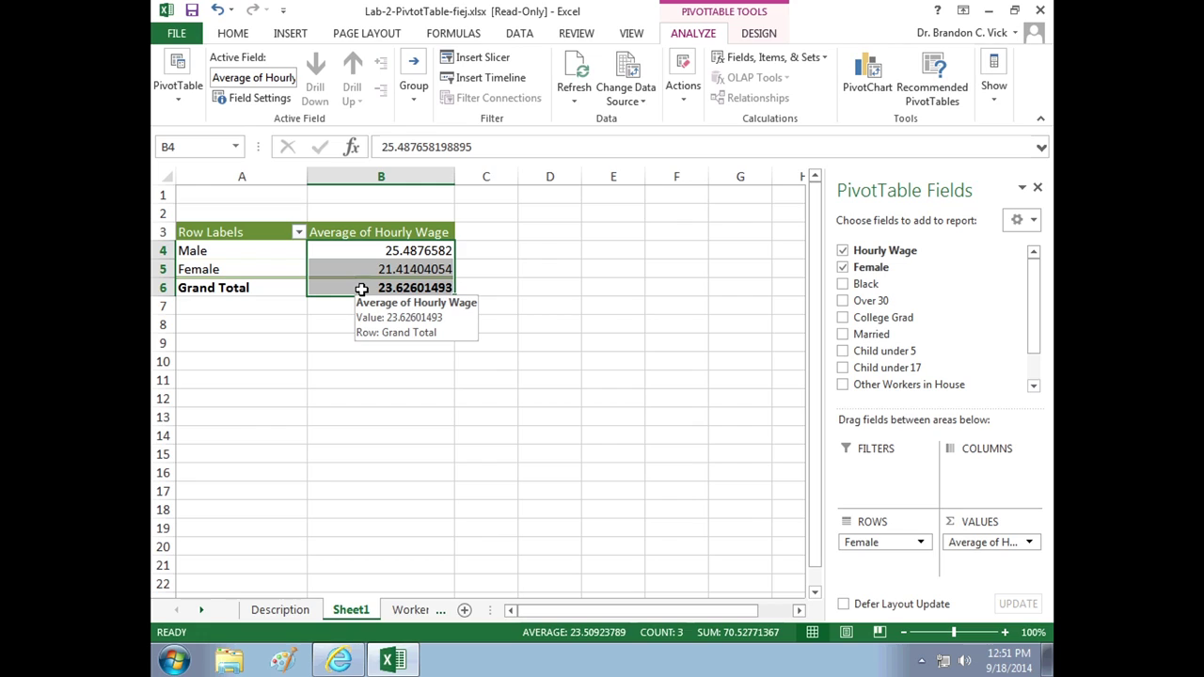
click(232, 33)
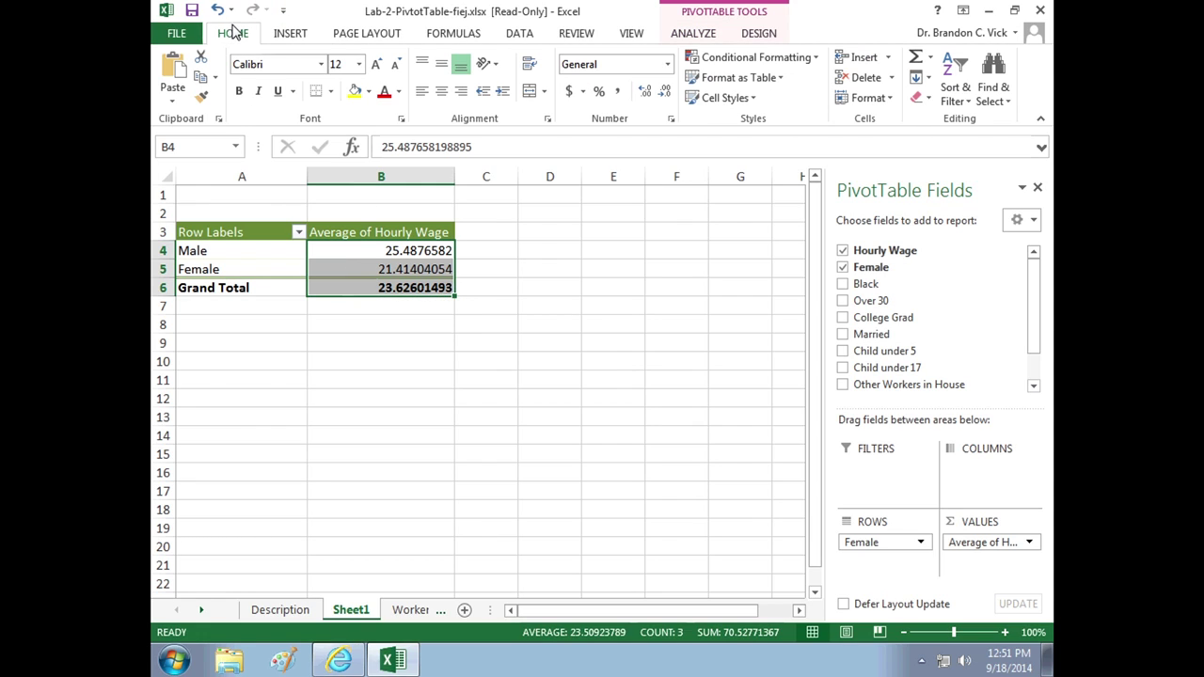
click(570, 94)
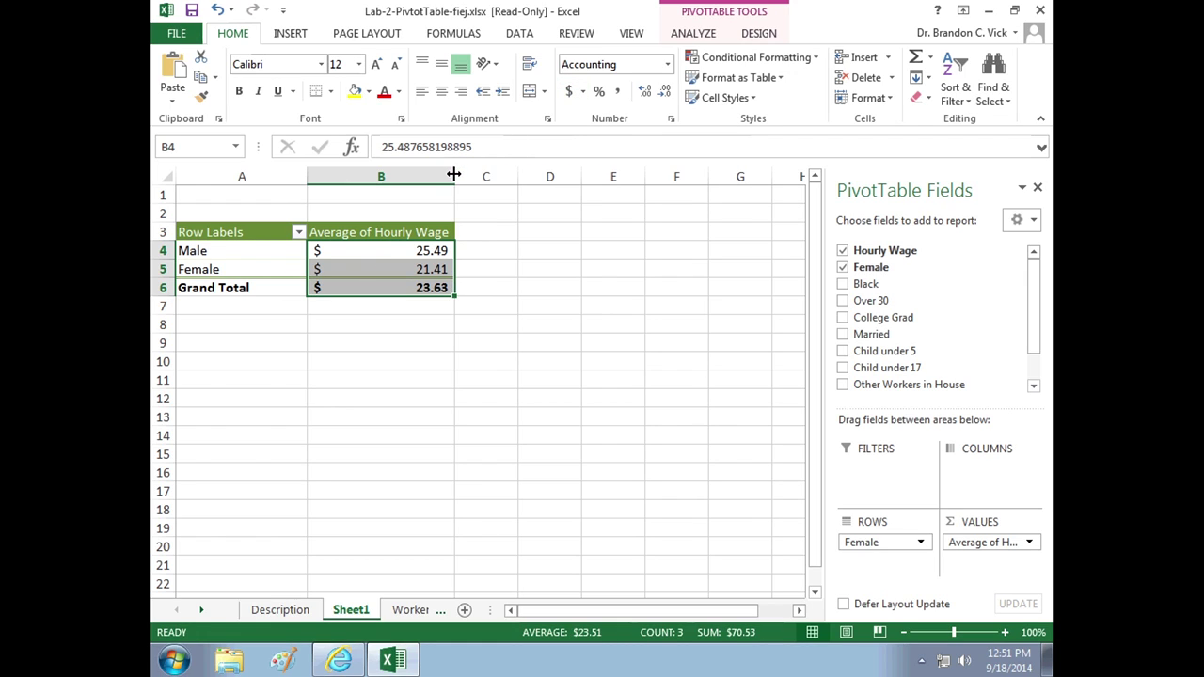
drag(453, 174, 429, 174)
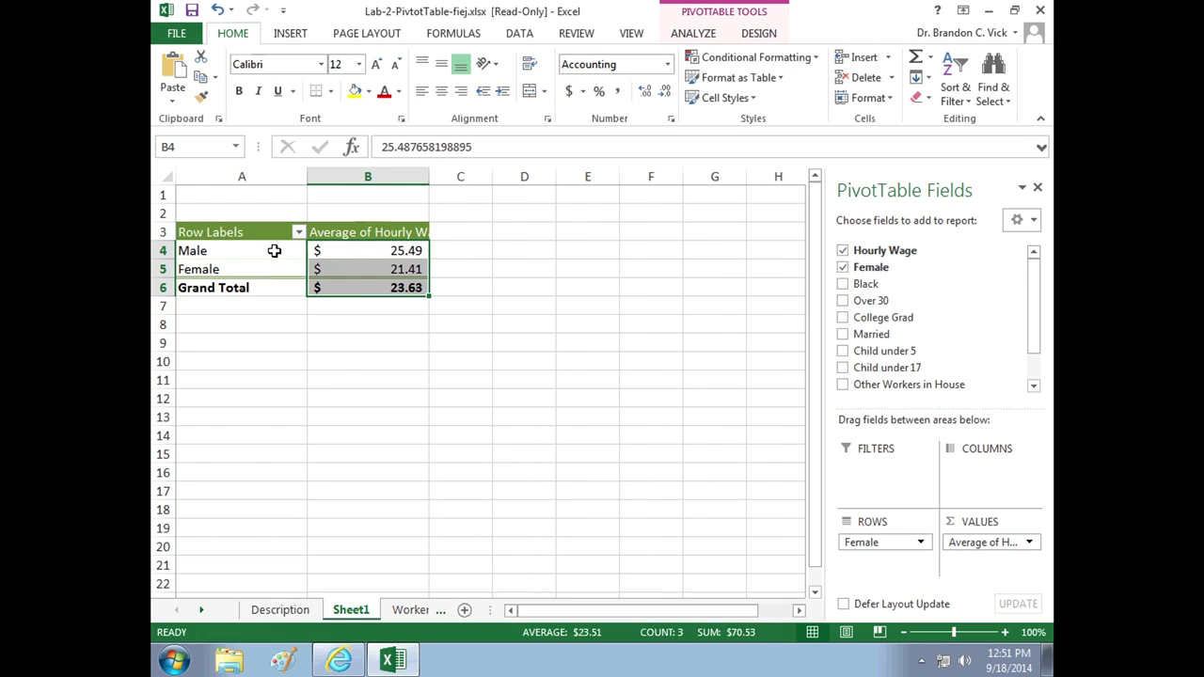
Compare the average hourly wages of the Male and Female rows in the PivotTable.
click(273, 251)
click(356, 250)
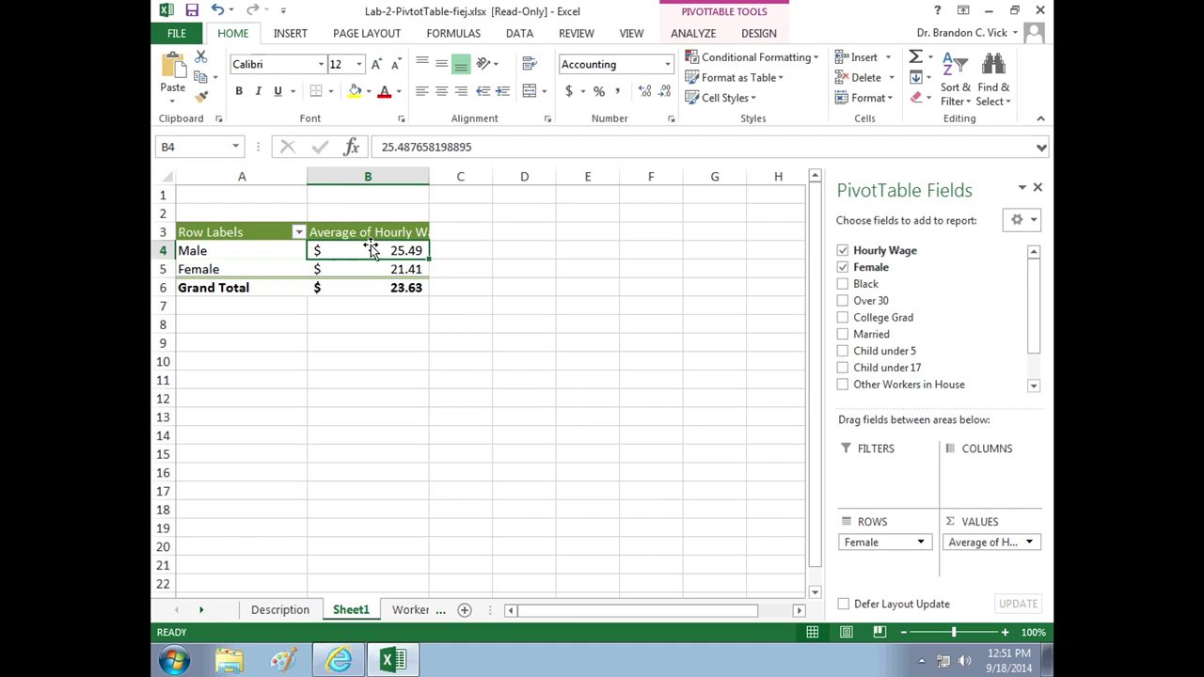
mouse_move(371, 250)
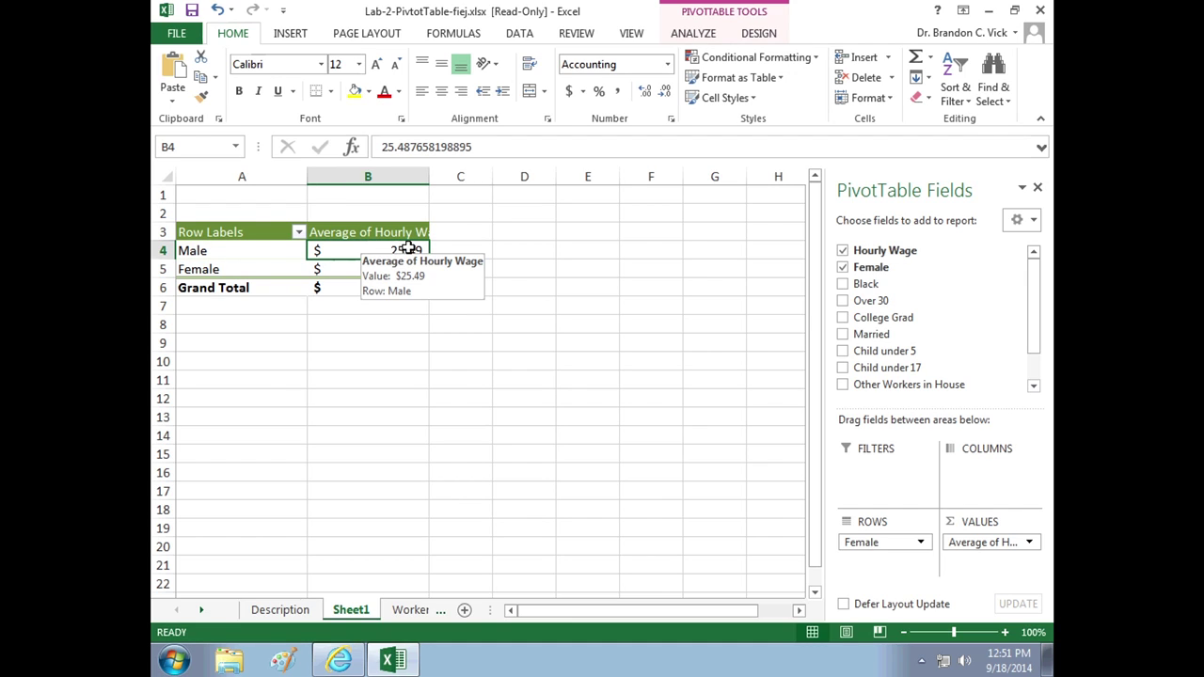
click(343, 266)
mouse_move(344, 267)
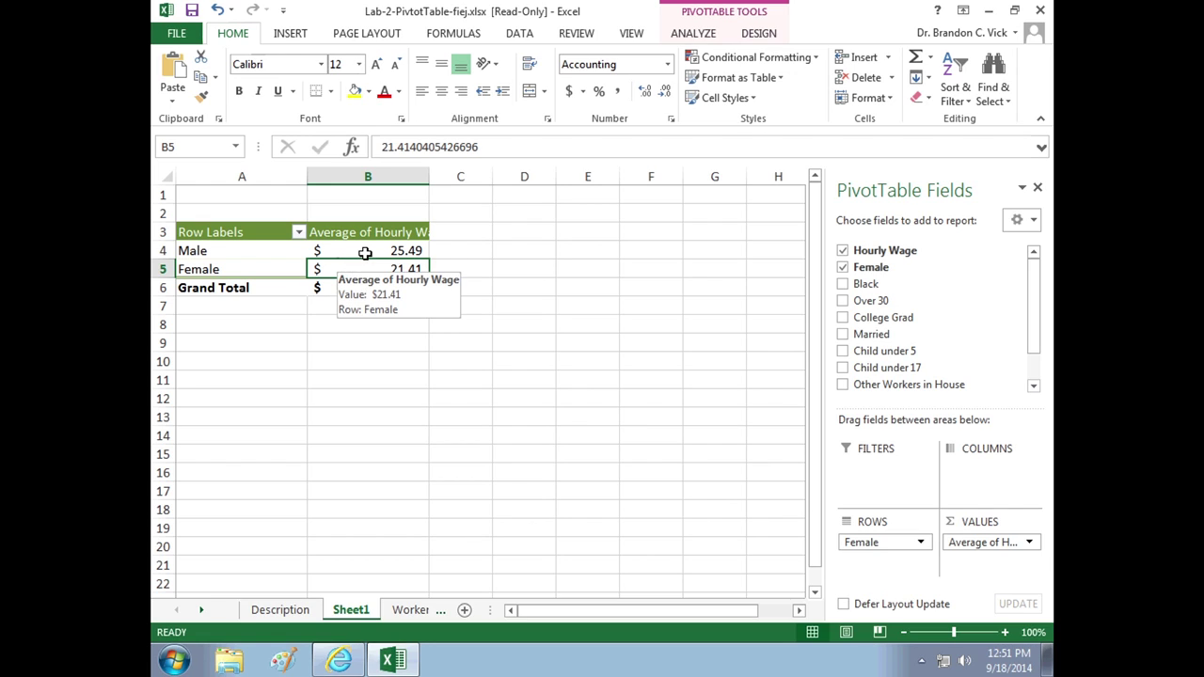
click(367, 250)
mouse_move(370, 249)
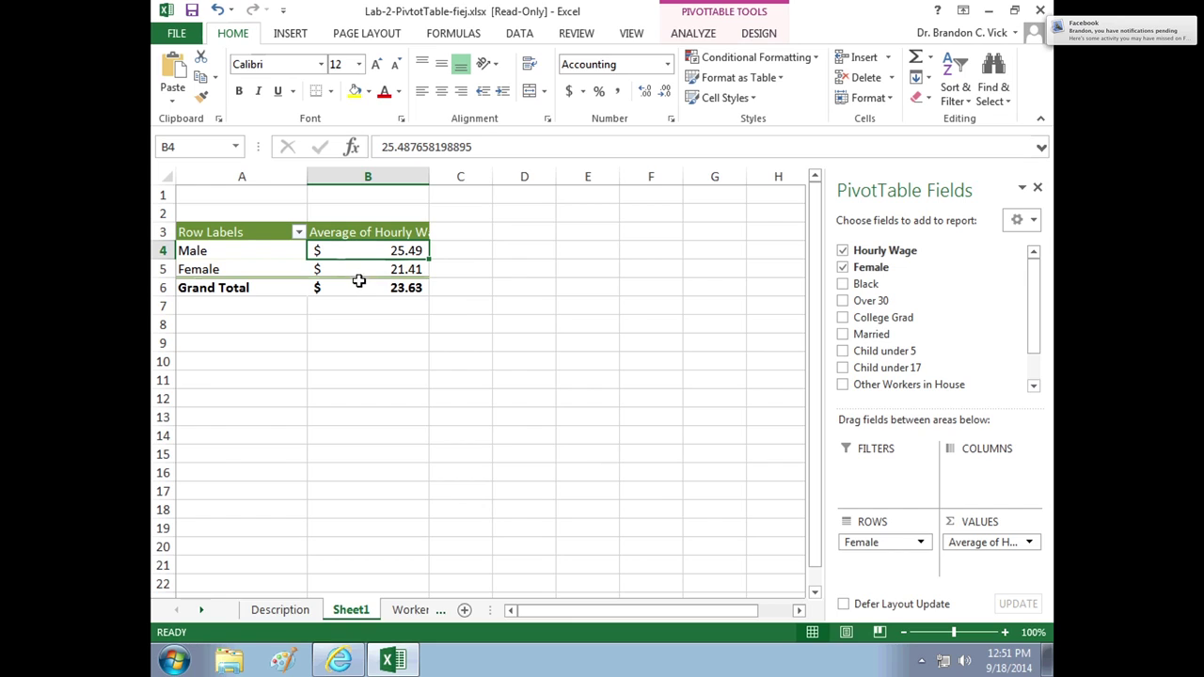
Insert a Clustered Bar PivotChart of average hourly wage for Male and Female workers.
click(701, 35)
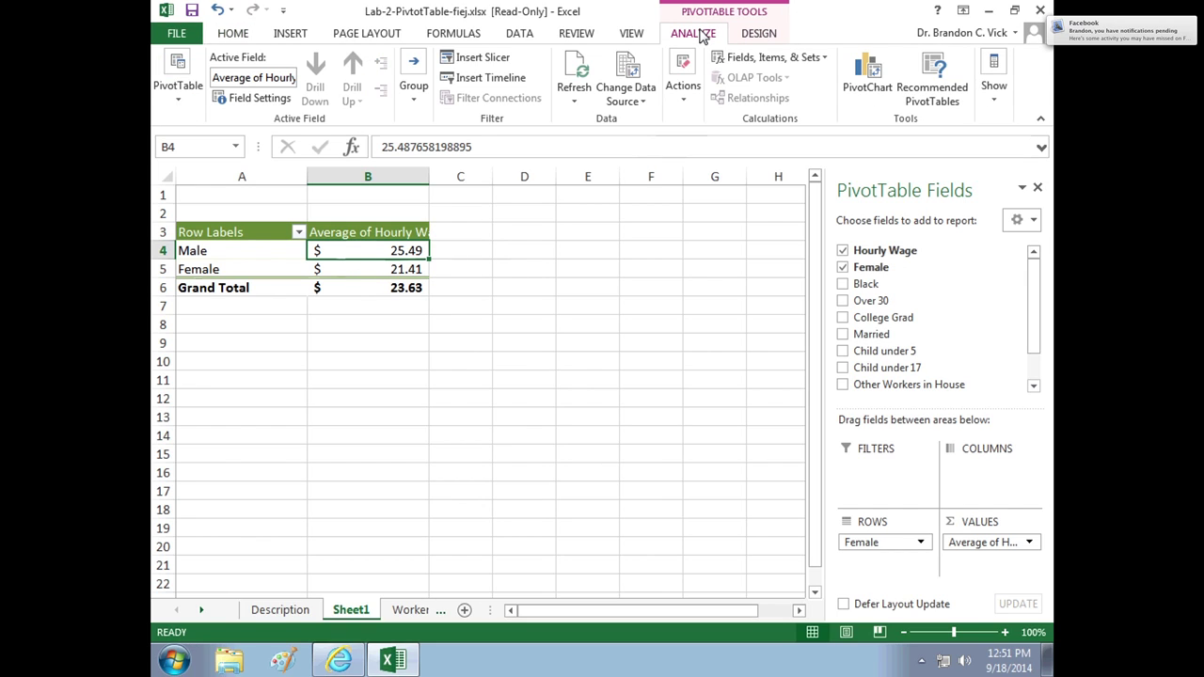
click(865, 73)
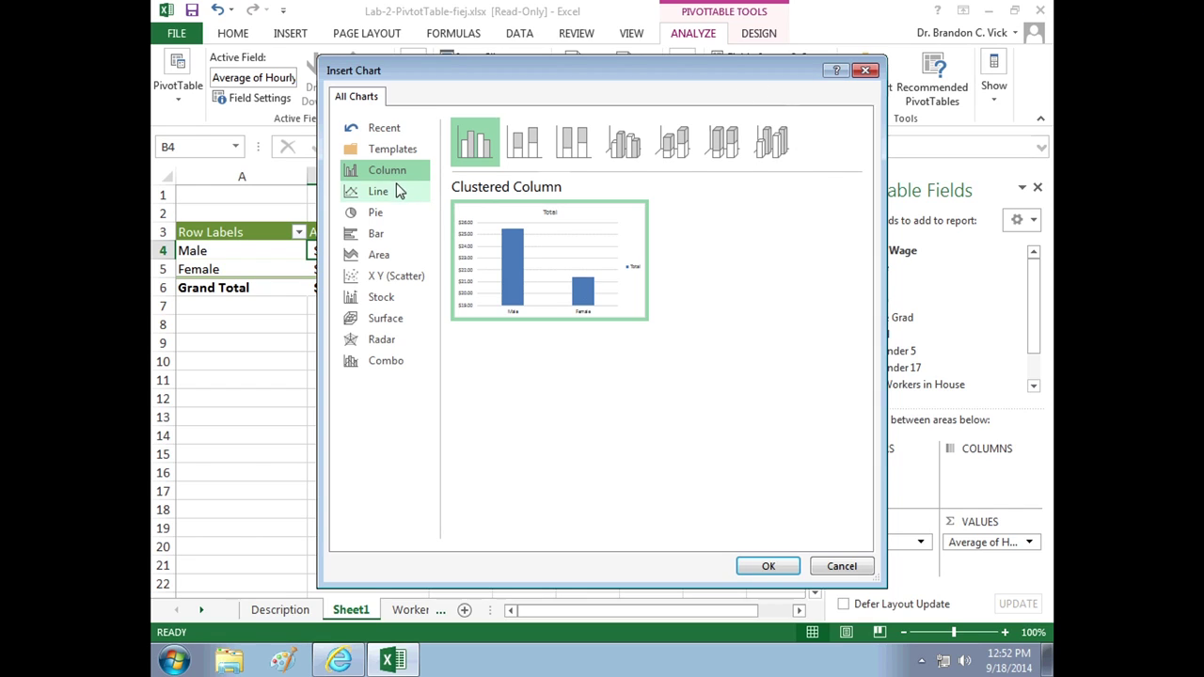
click(381, 235)
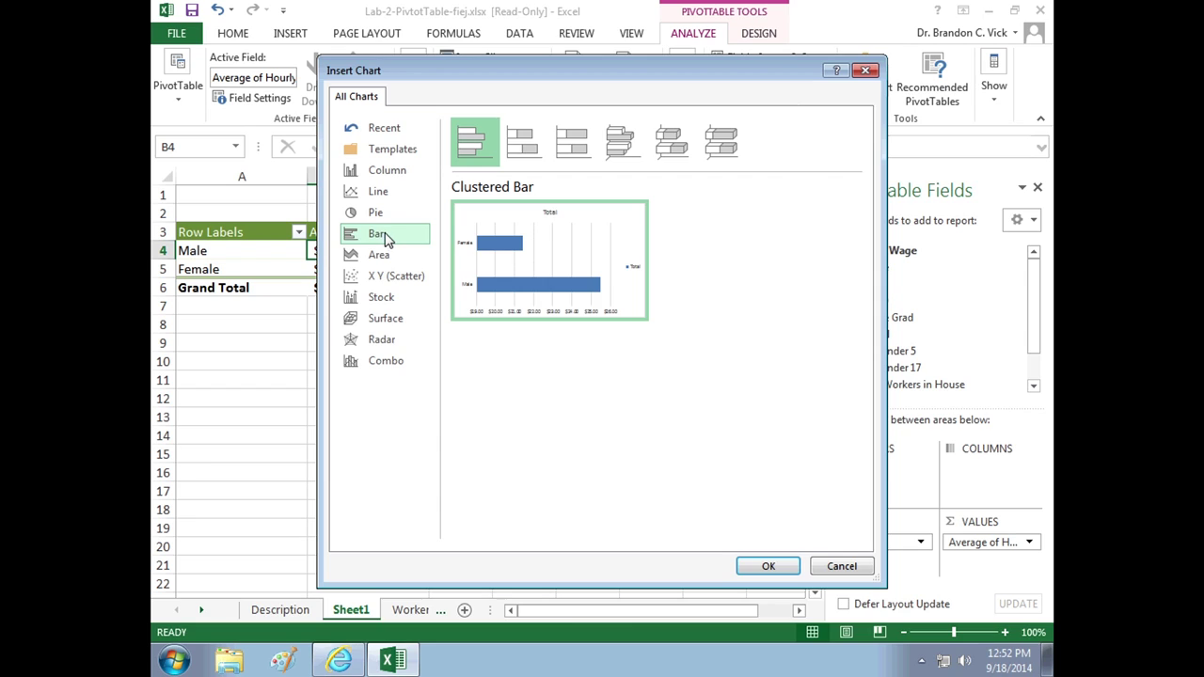
mouse_move(558, 248)
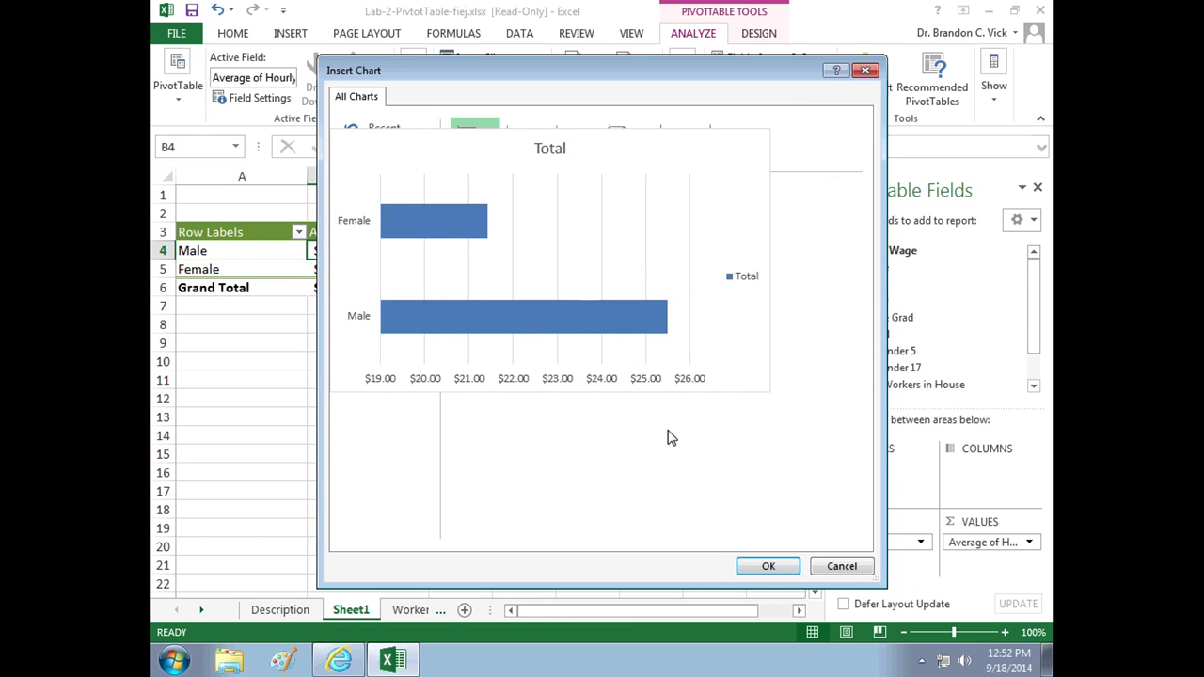
click(760, 566)
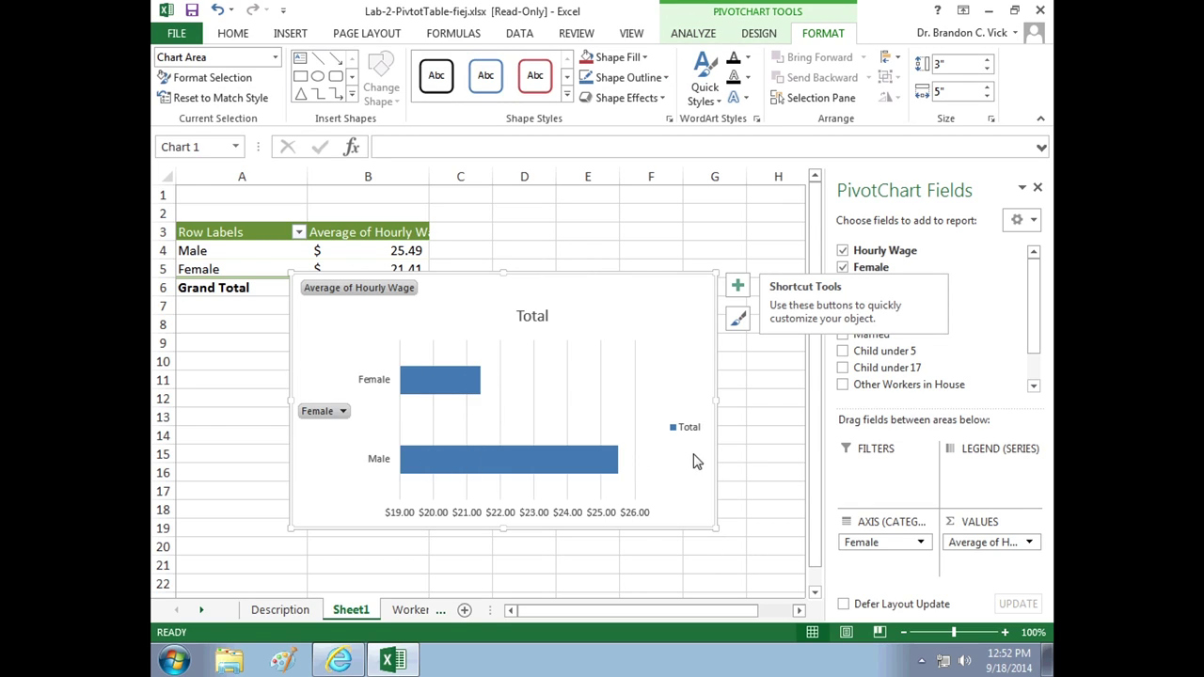
Delete the PivotChart's Total title and its legend.
click(540, 314)
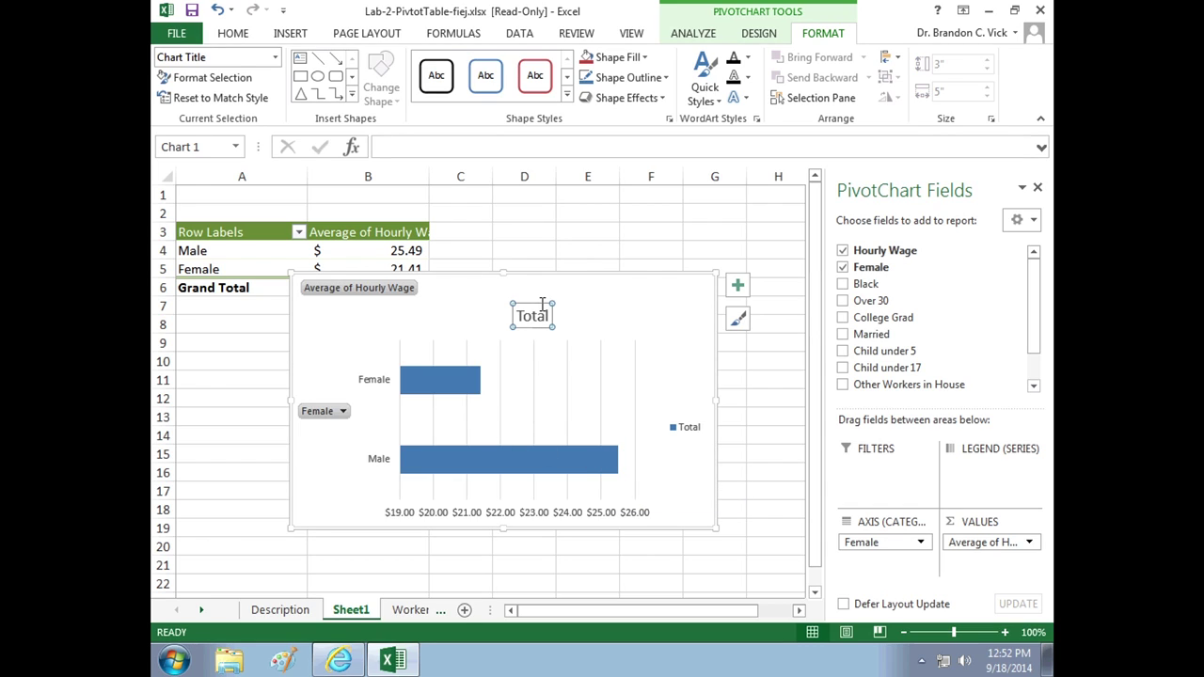
key(Delete)
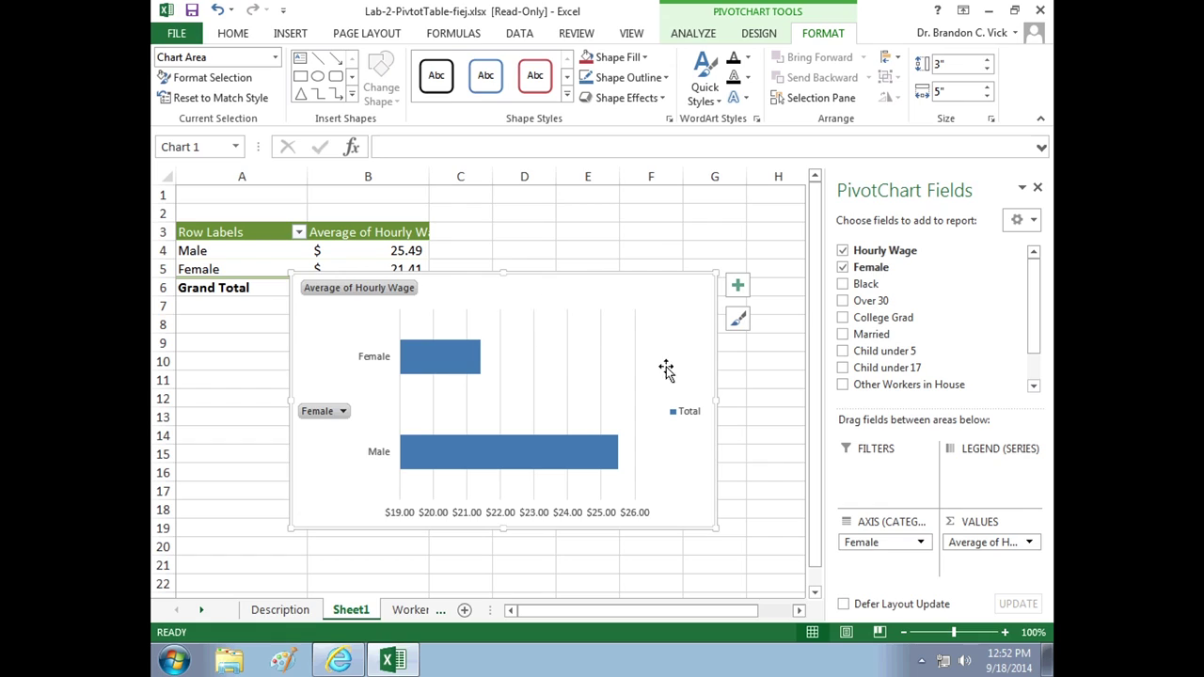
click(684, 414)
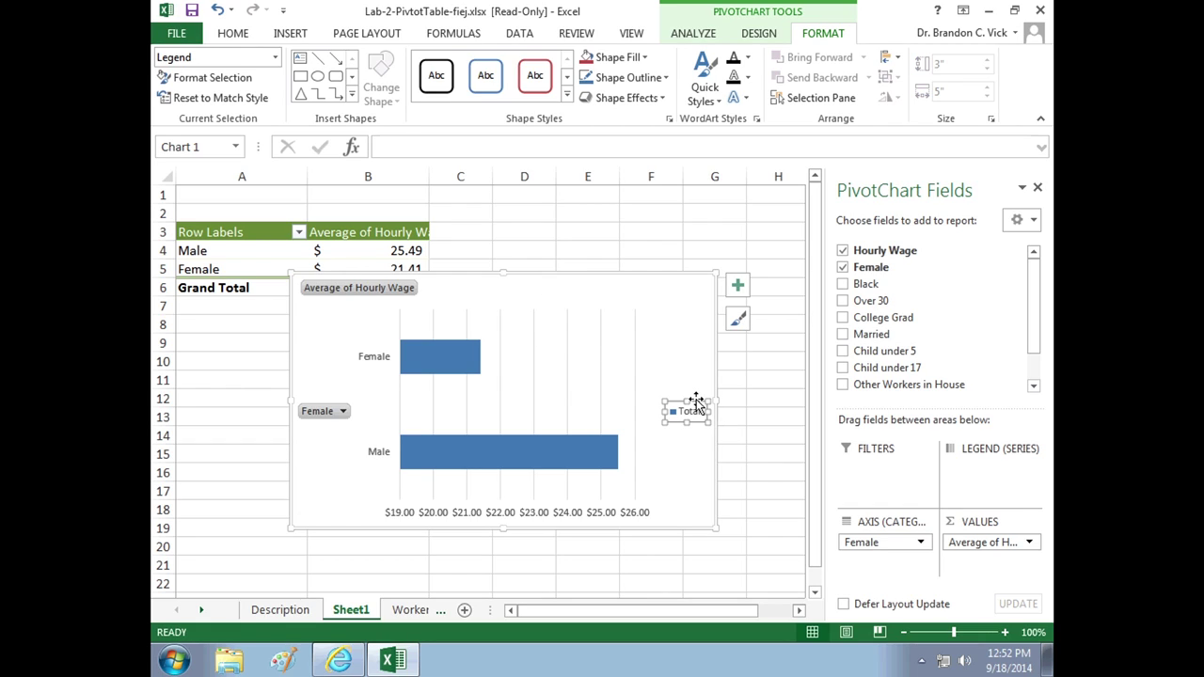
key(Delete)
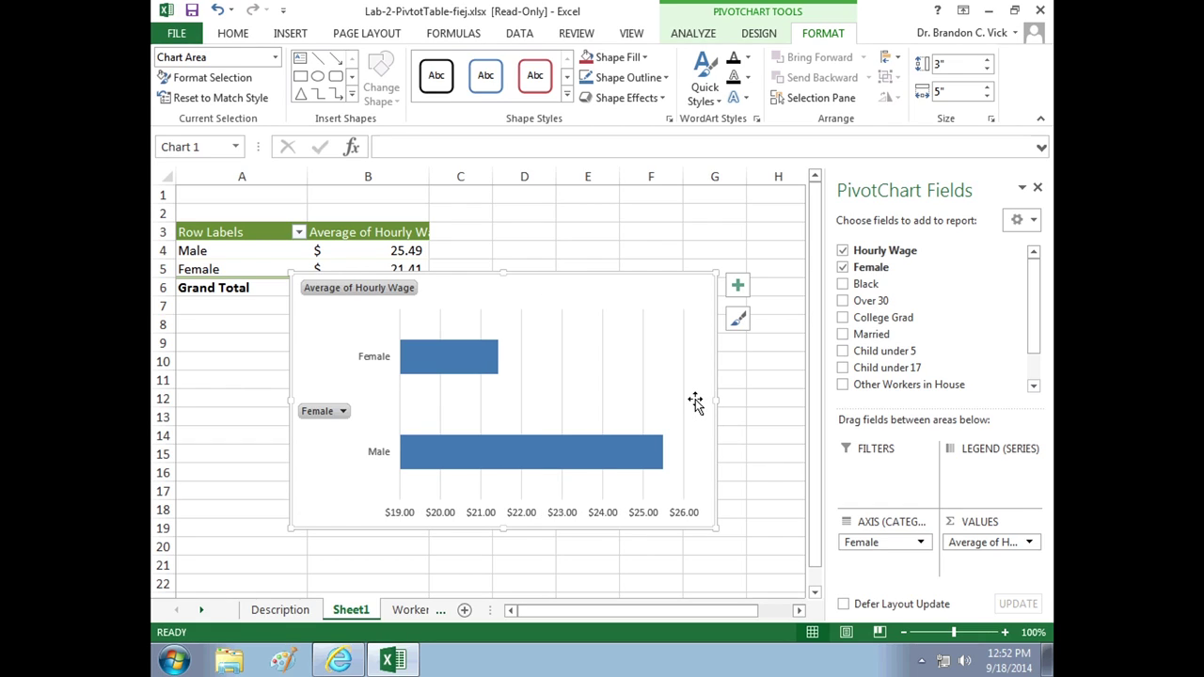
Copy the whole PivotChart to the clipboard.
right_click(539, 273)
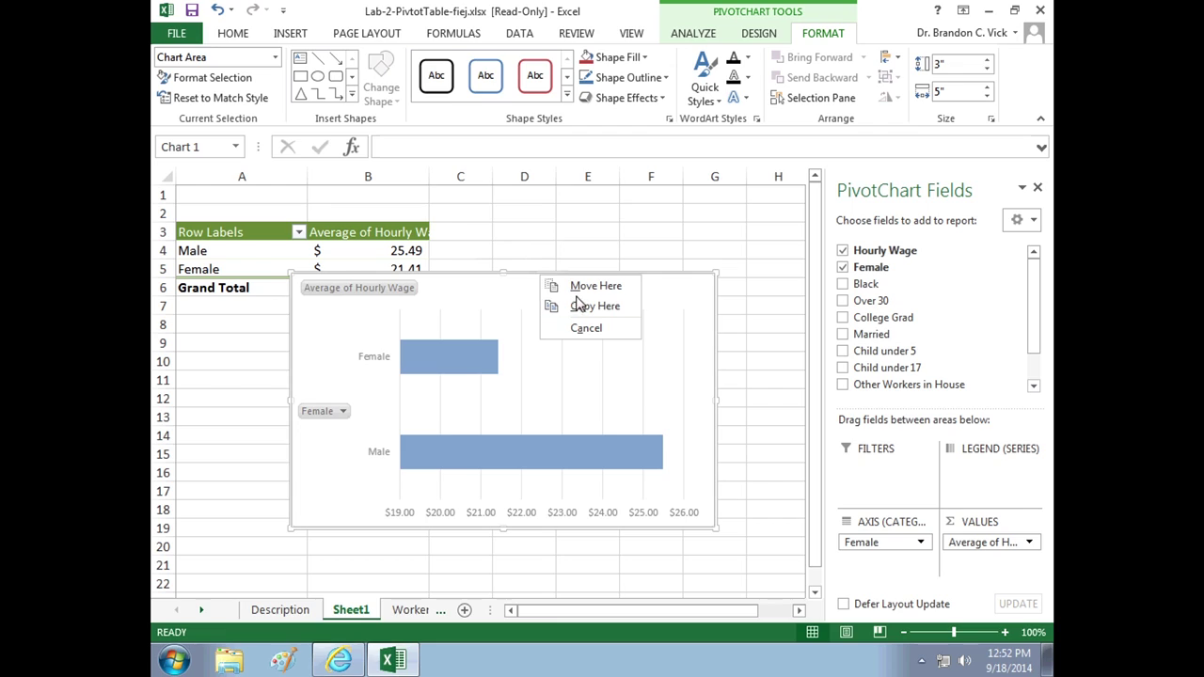
click(479, 301)
right_click(515, 298)
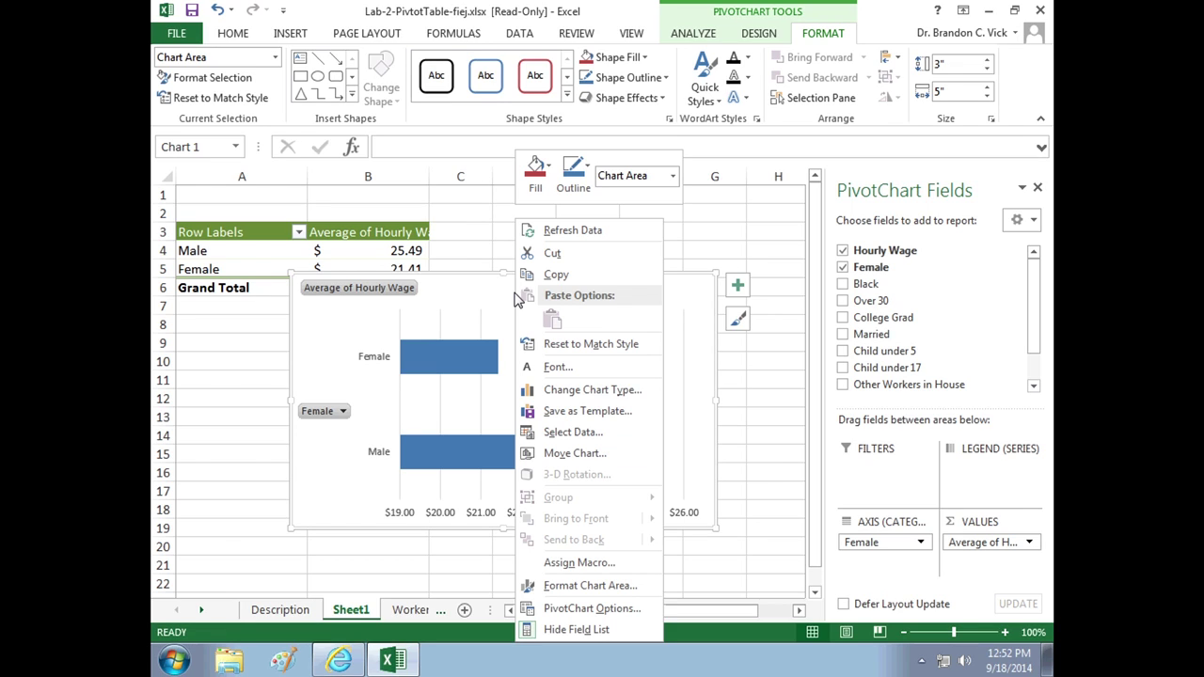
click(550, 274)
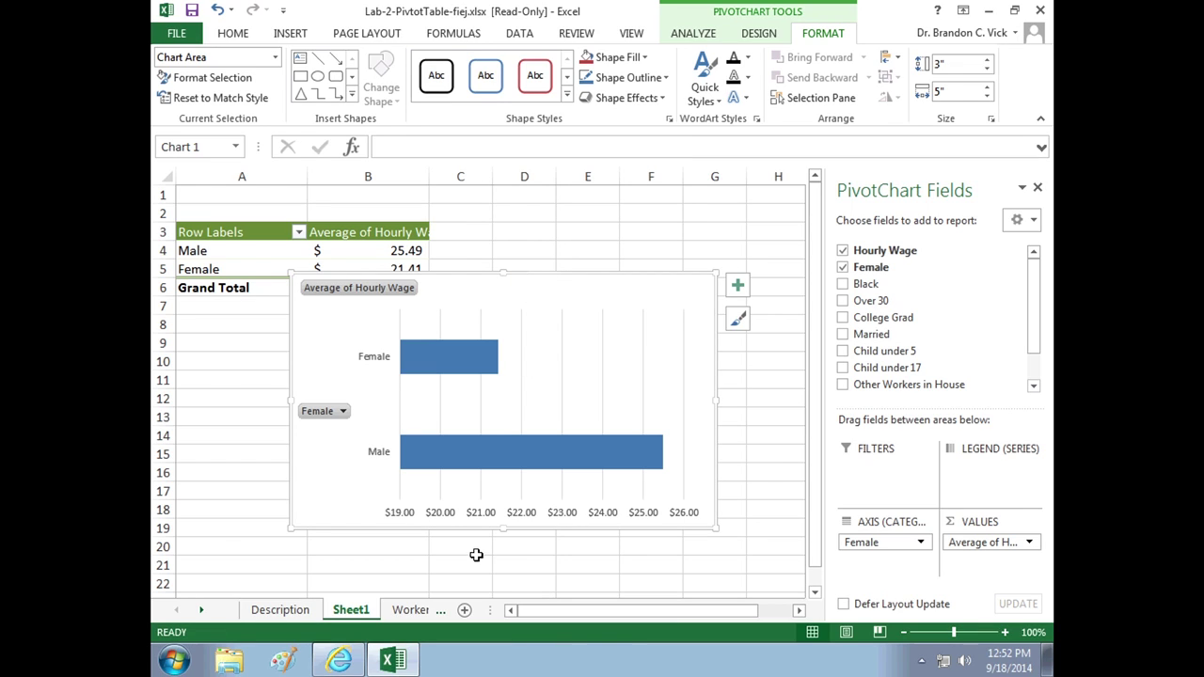
Switch to the lab web page, open its Figure-1Template.docx template in Word and look over the figure layout.
click(350, 660)
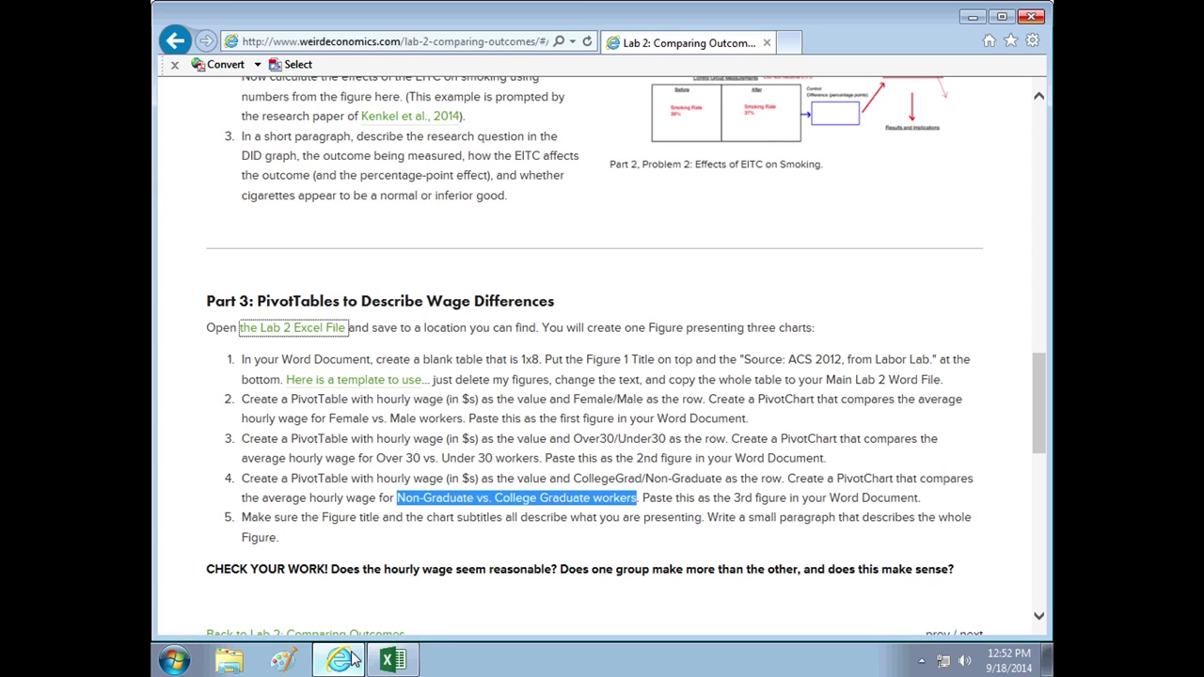
click(405, 380)
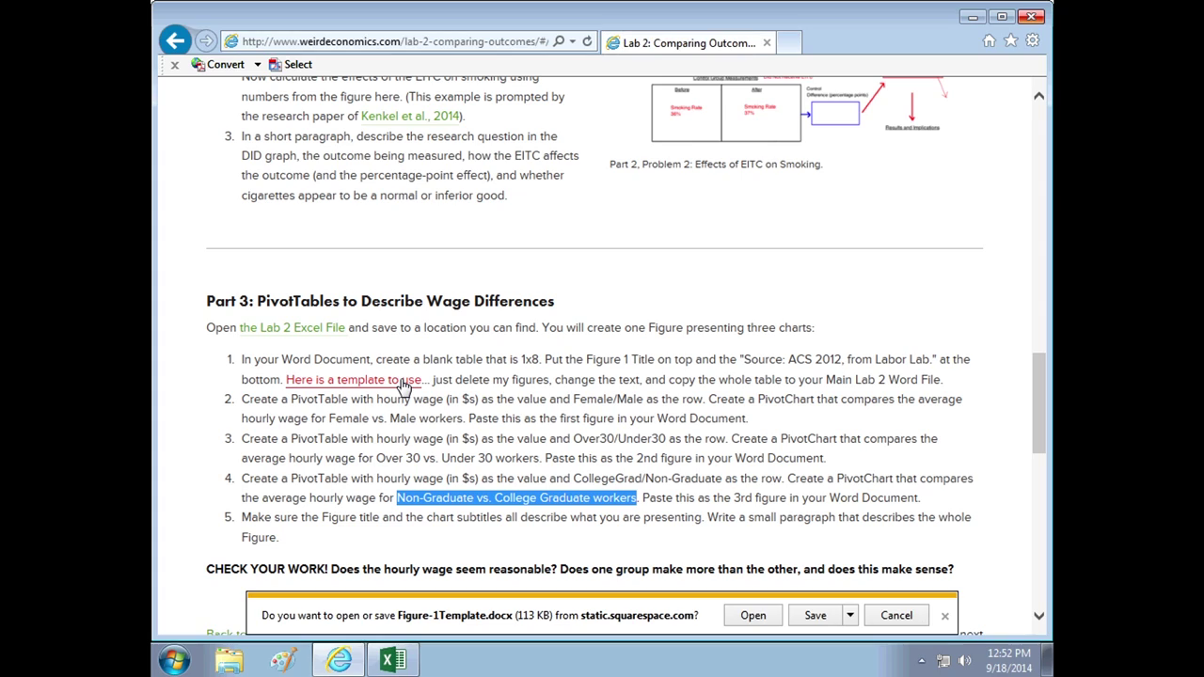
click(755, 621)
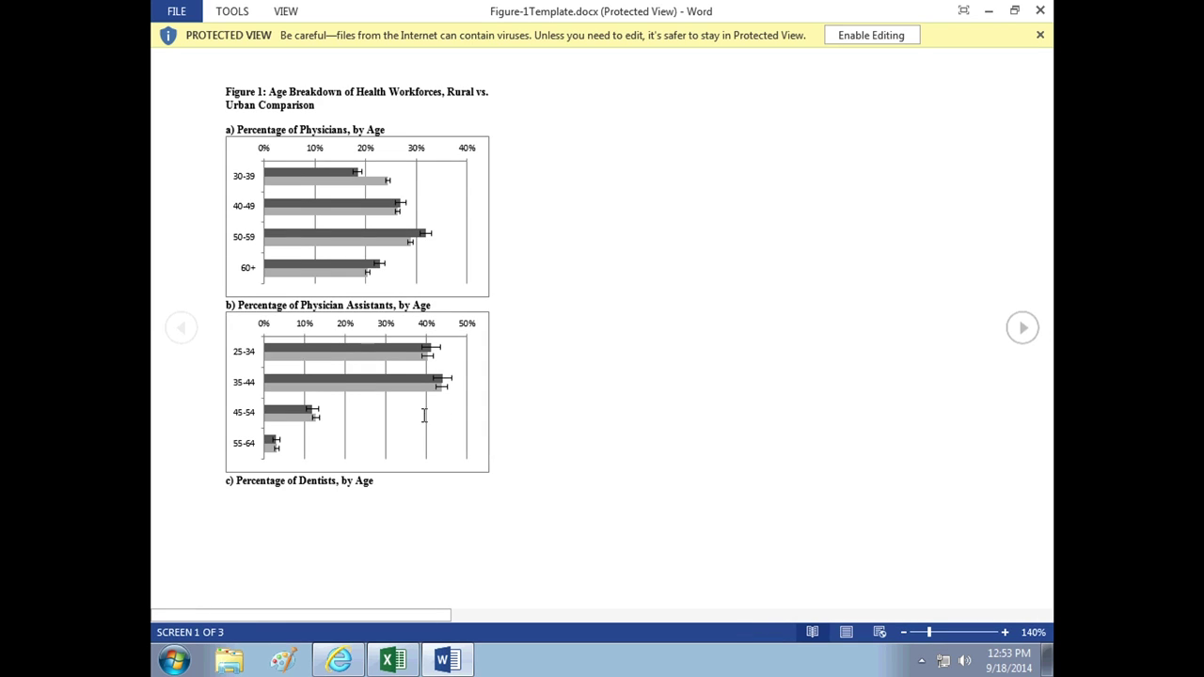
scroll(422, 307, down, 2)
scroll(422, 307, up, 2)
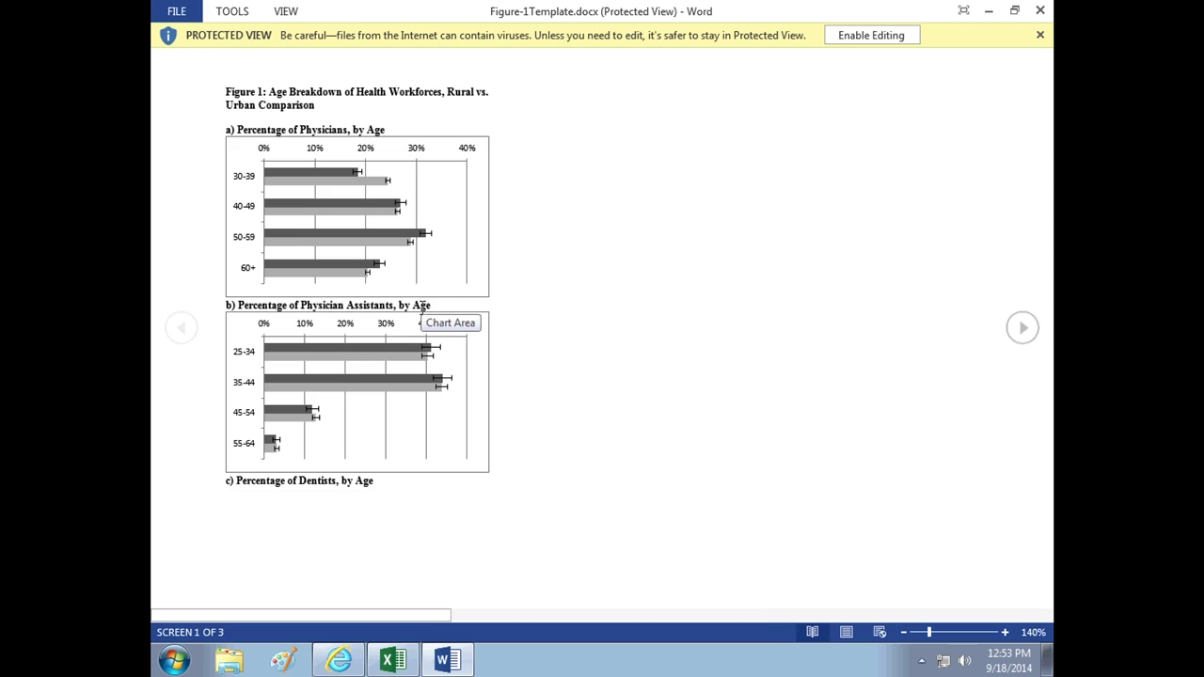
Enable editing of the figure template and look over its three charts and the source notes.
click(870, 34)
scroll(712, 311, down, 1)
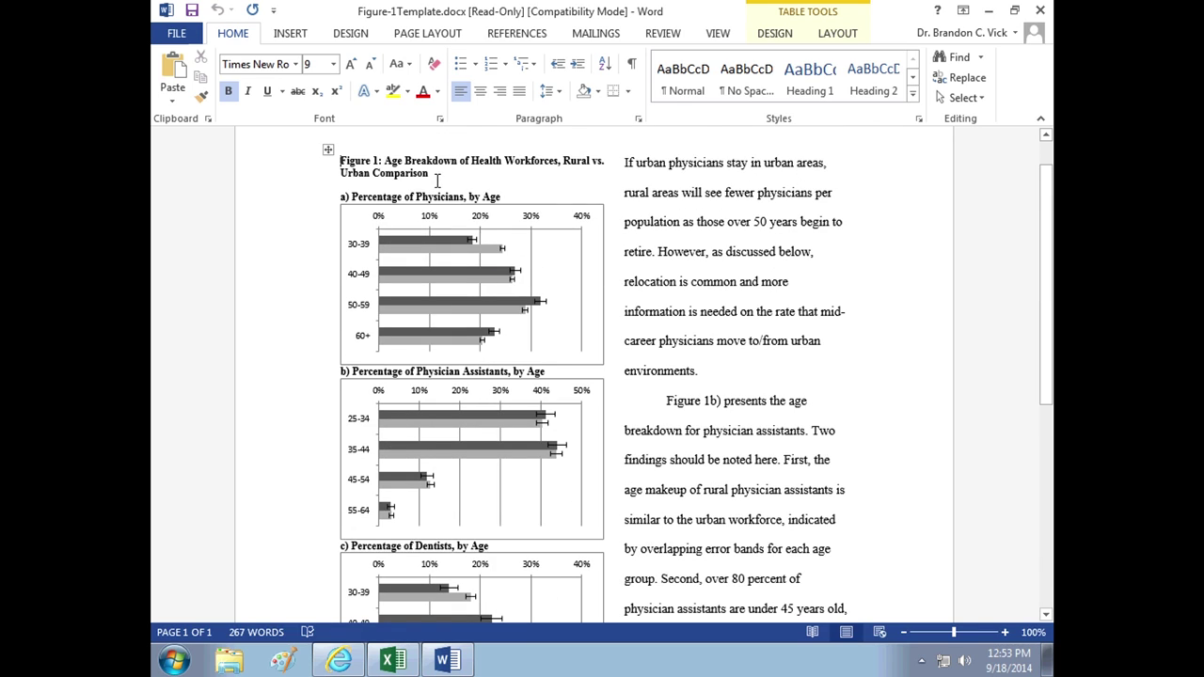
scroll(490, 284, down, 1)
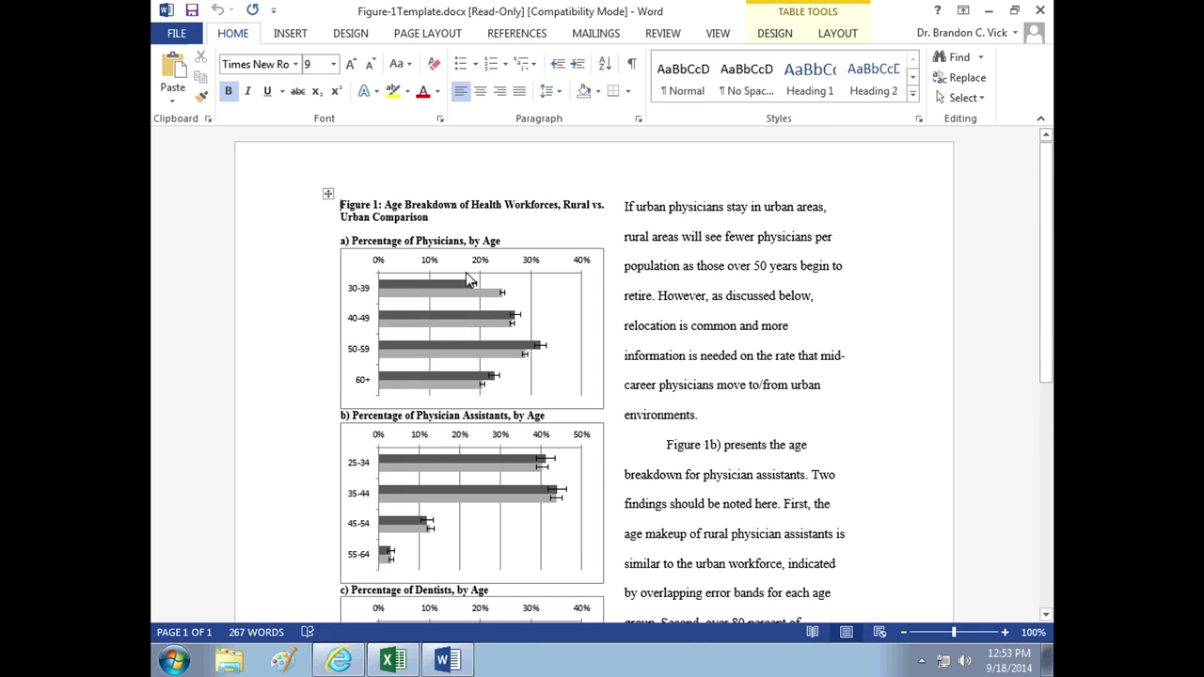
scroll(450, 376, down, 1)
scroll(449, 376, down, 4)
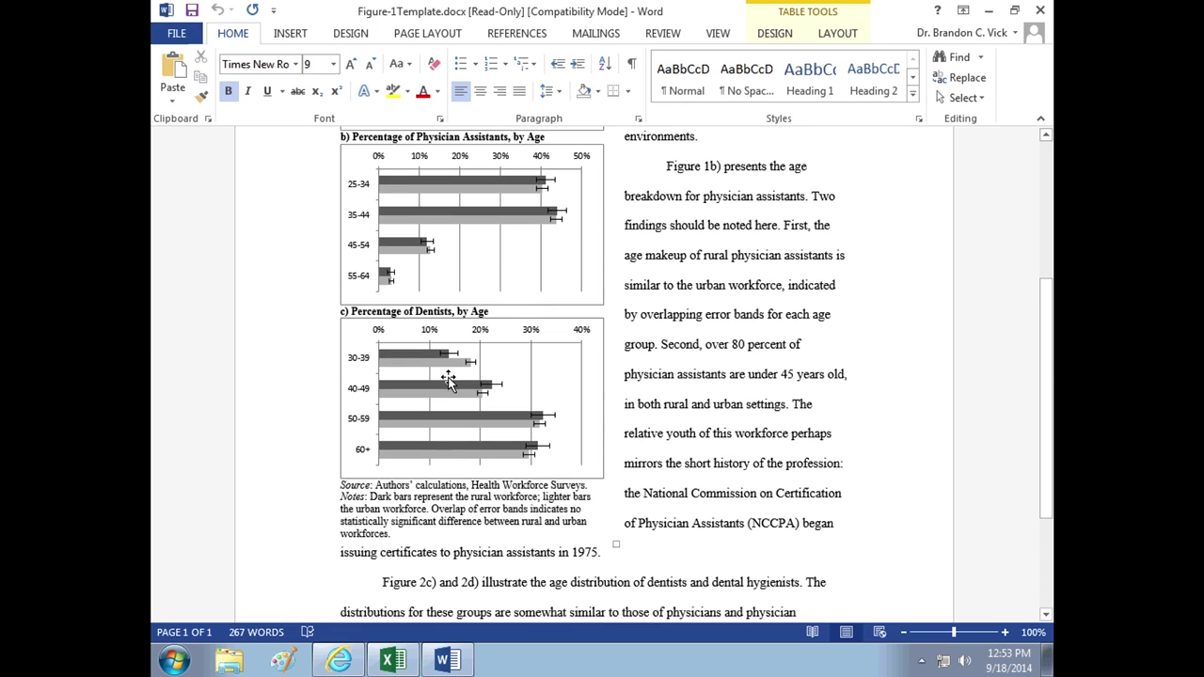
scroll(438, 348, up, 5)
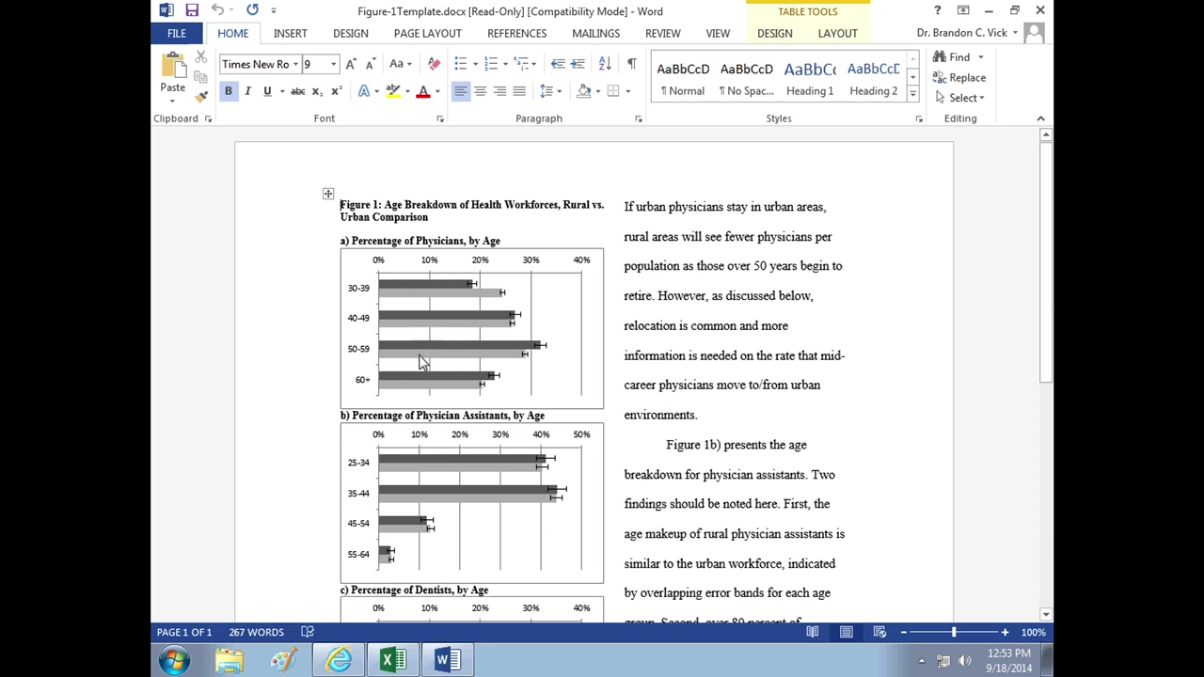
scroll(417, 367, down, 6)
scroll(417, 379, up, 6)
mouse_move(443, 388)
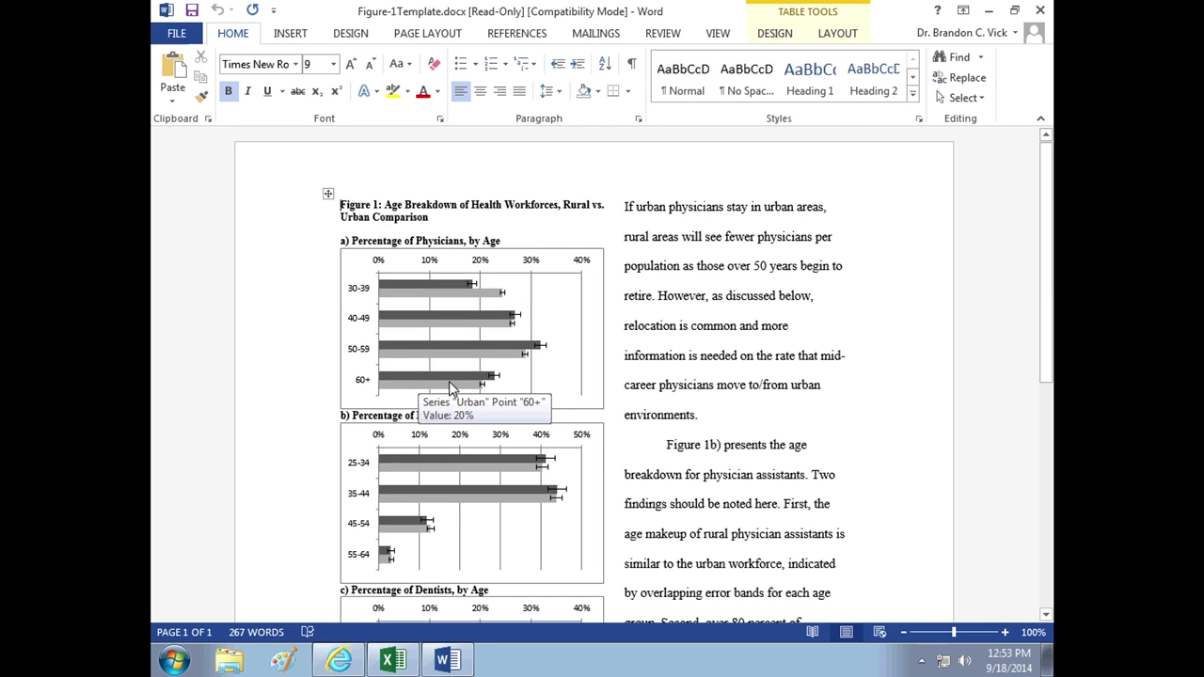
Replace the physicians chart under subtitle a) with the copied PivotChart, using the destination theme and embedding the workbook.
click(583, 257)
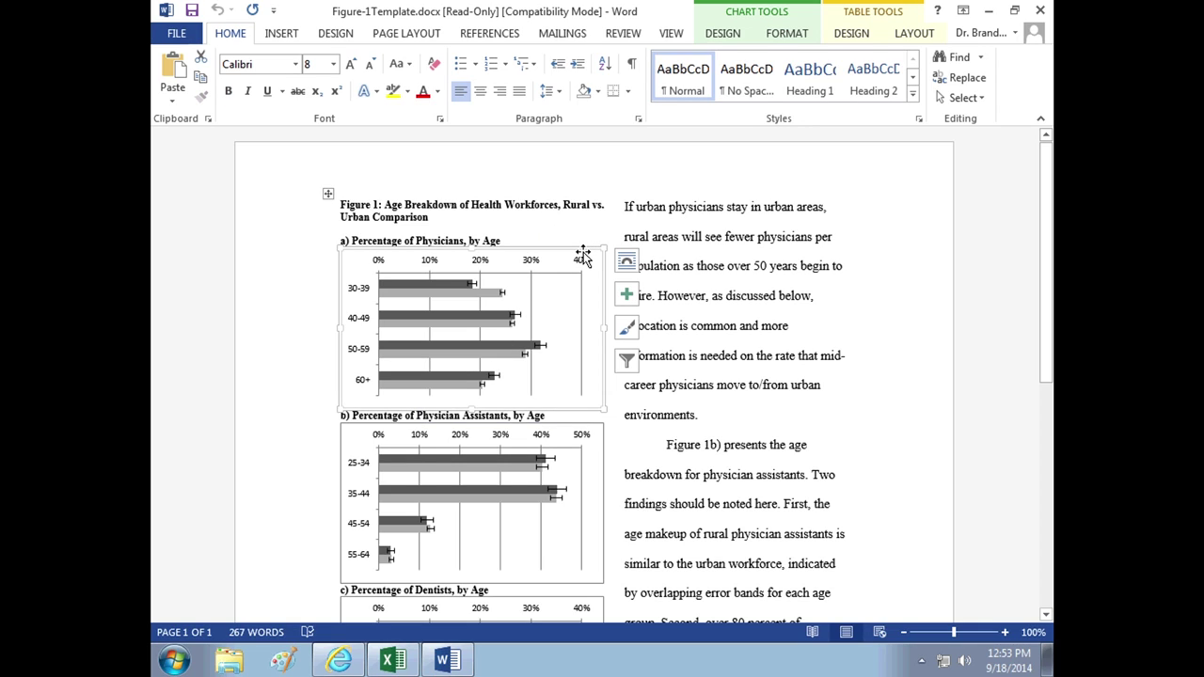
key(Delete)
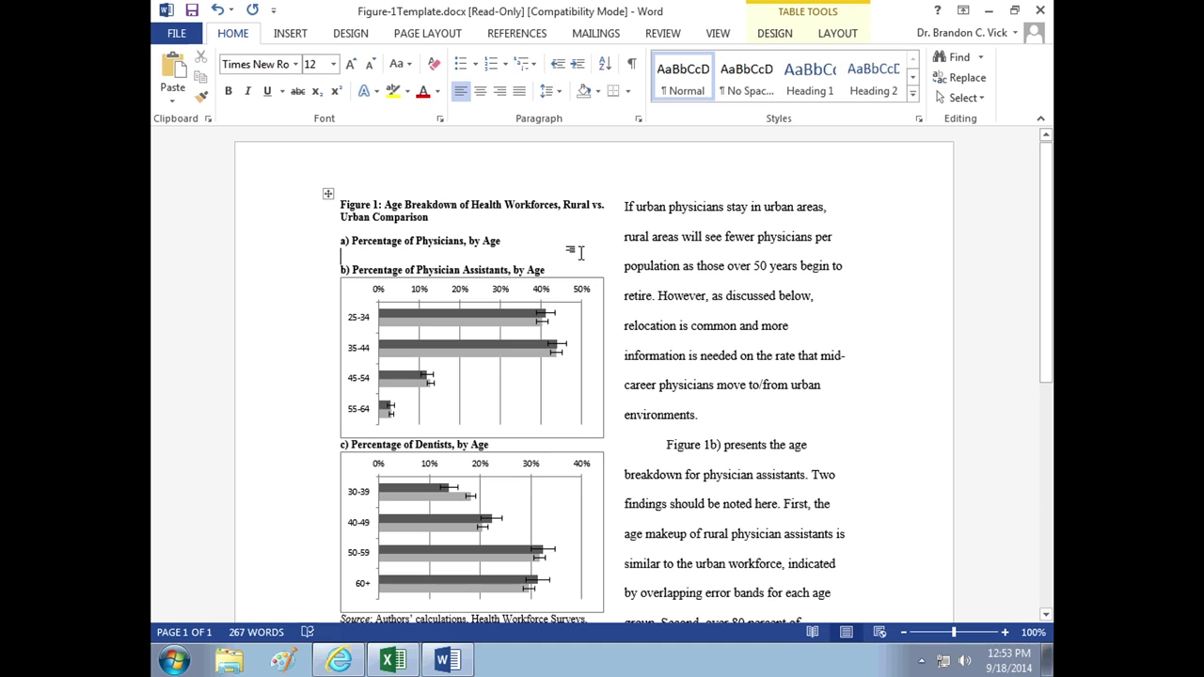
right_click(355, 257)
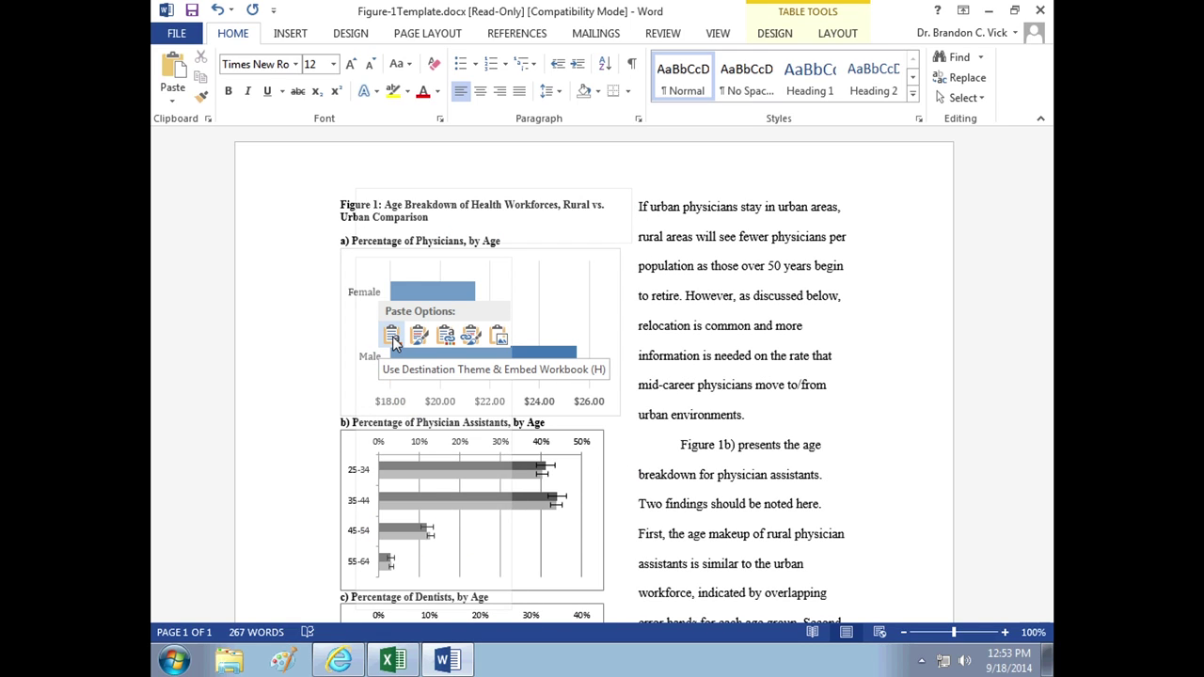
click(392, 335)
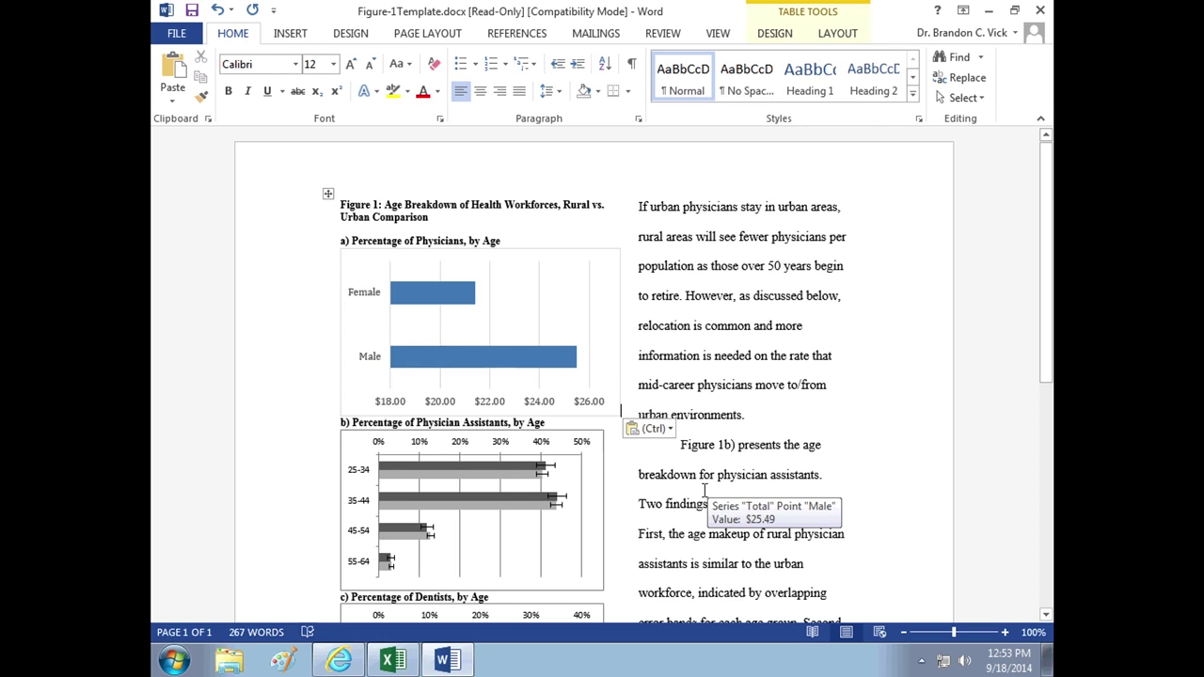
Delete the template's physician assistants and dentists charts under subtitles b) and c).
click(591, 456)
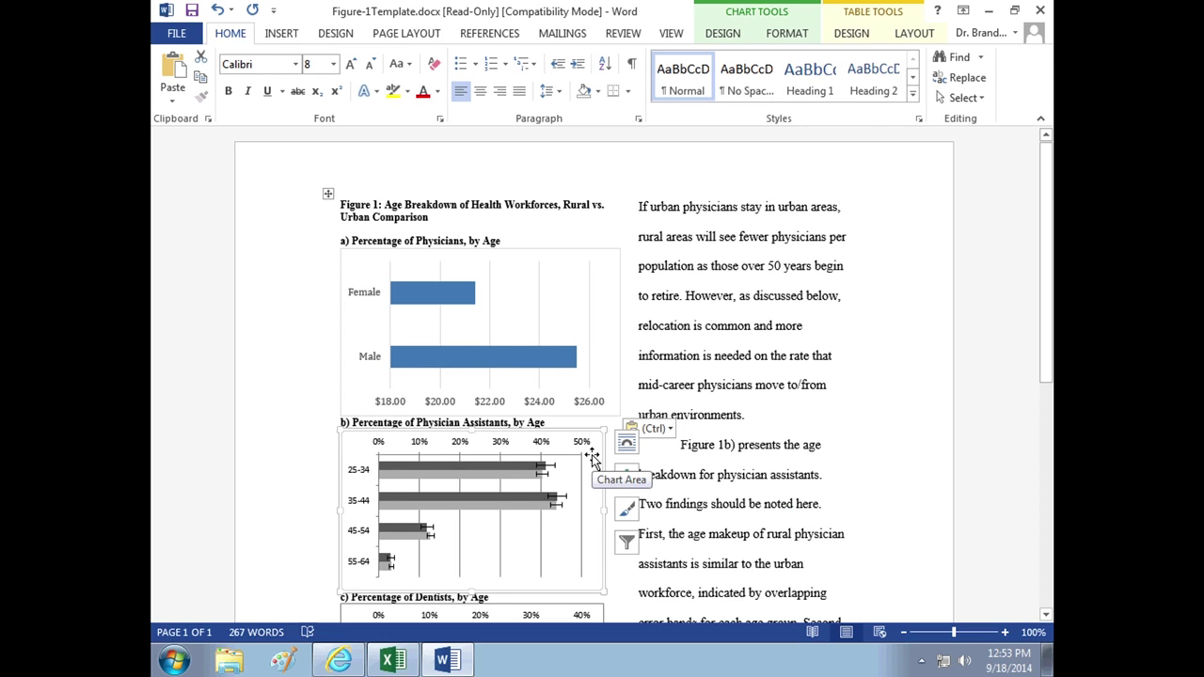
key(Delete)
click(585, 505)
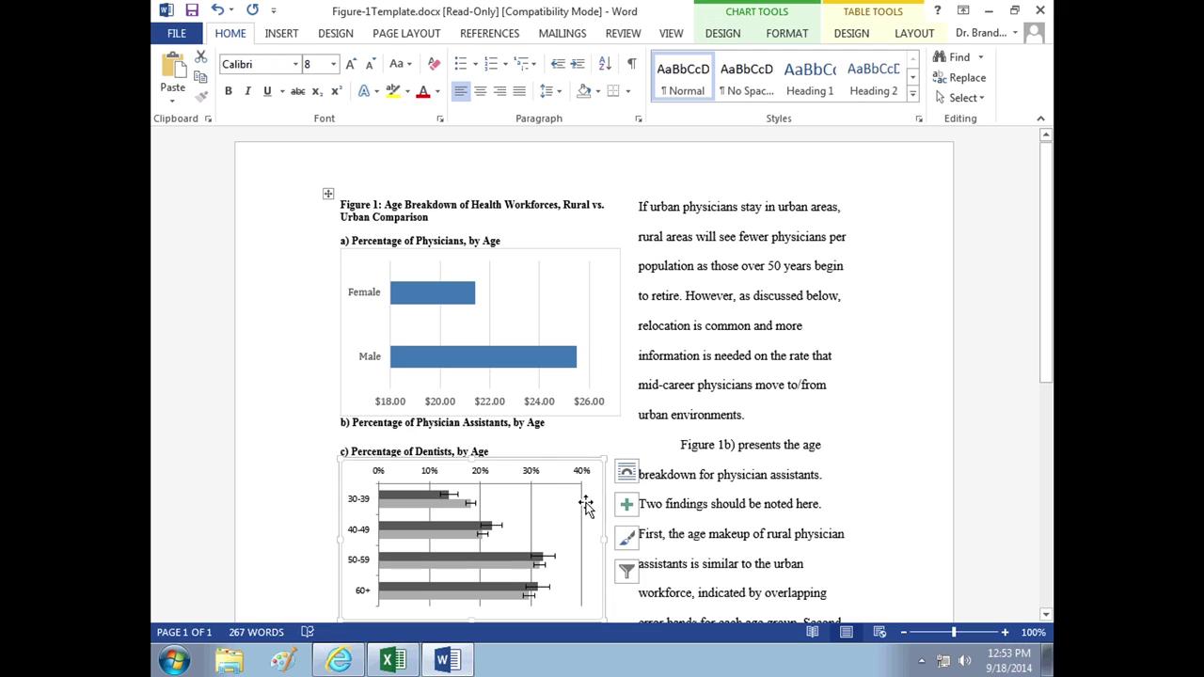
key(Delete)
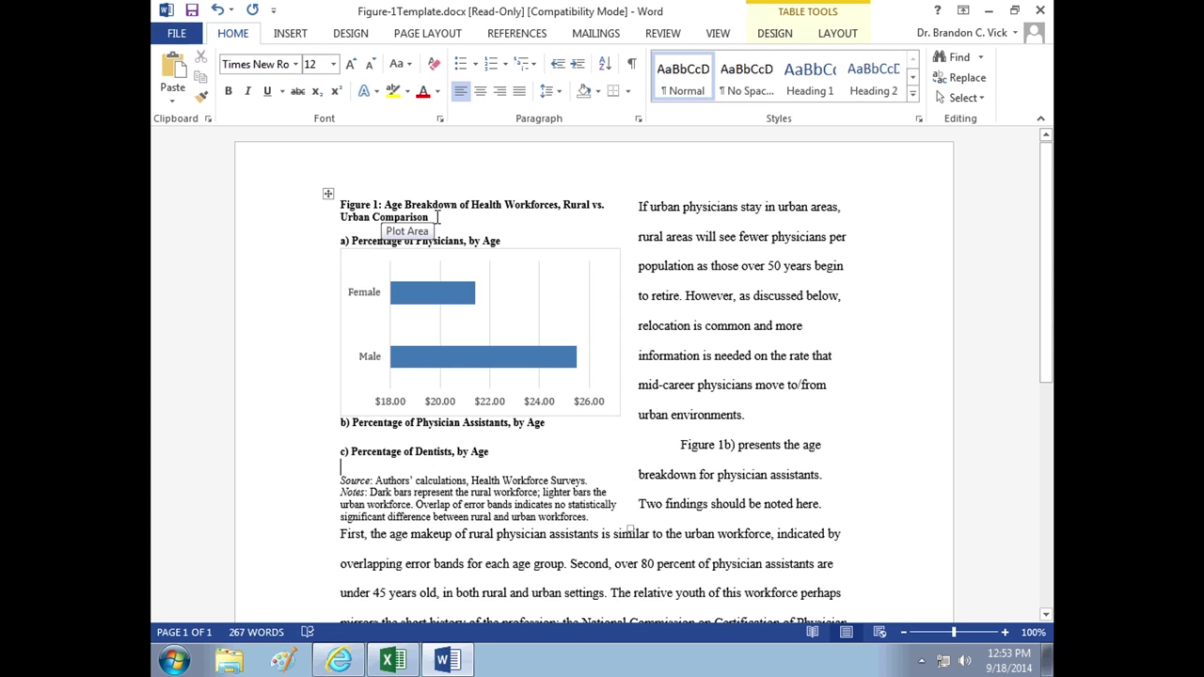
Review the figure title, switch to the lab web page and read the Over 30 vs. Under 30 chart instruction.
drag(437, 216, 341, 204)
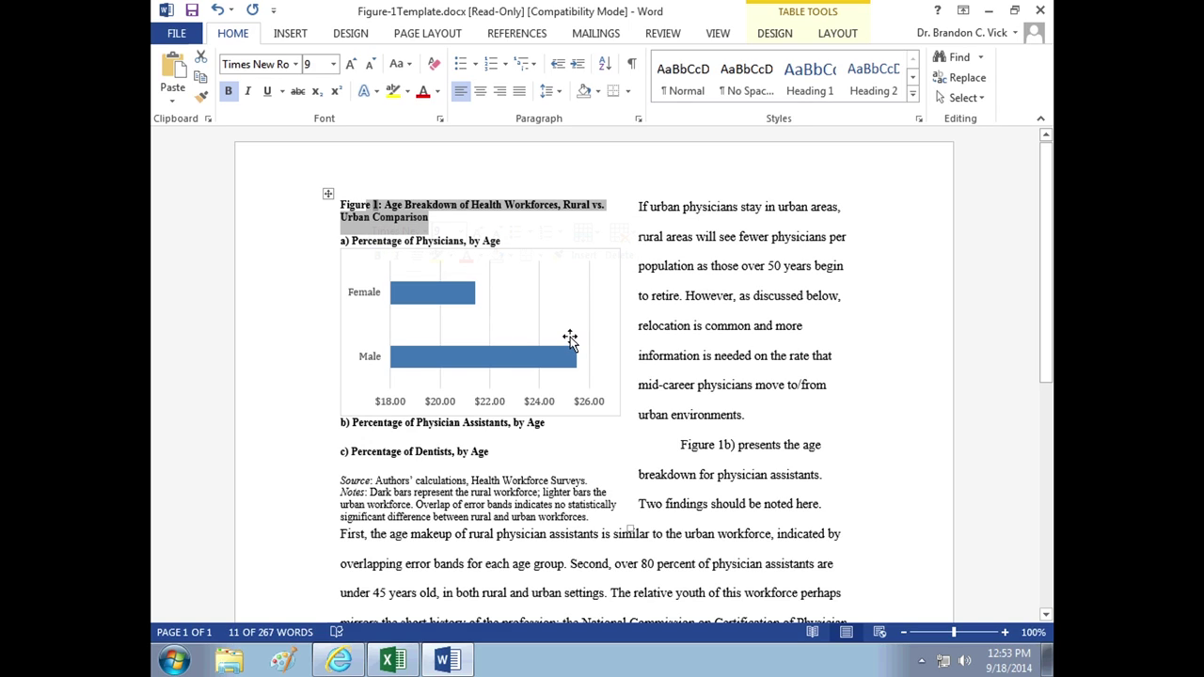
click(478, 233)
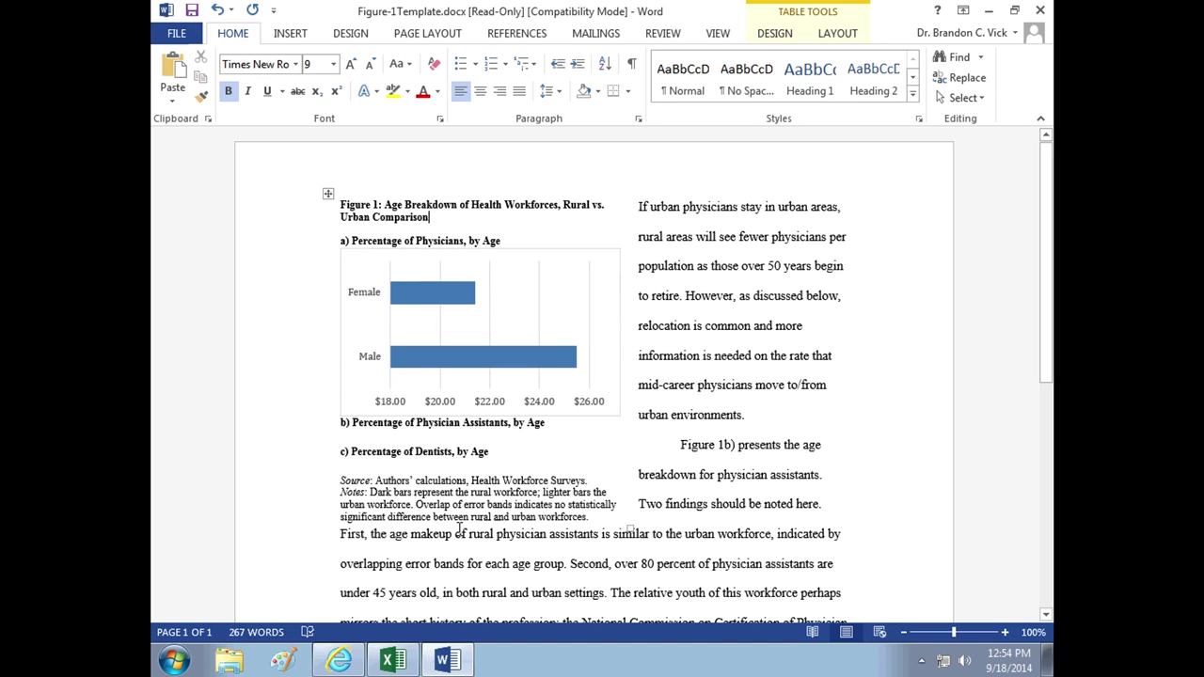
click(341, 661)
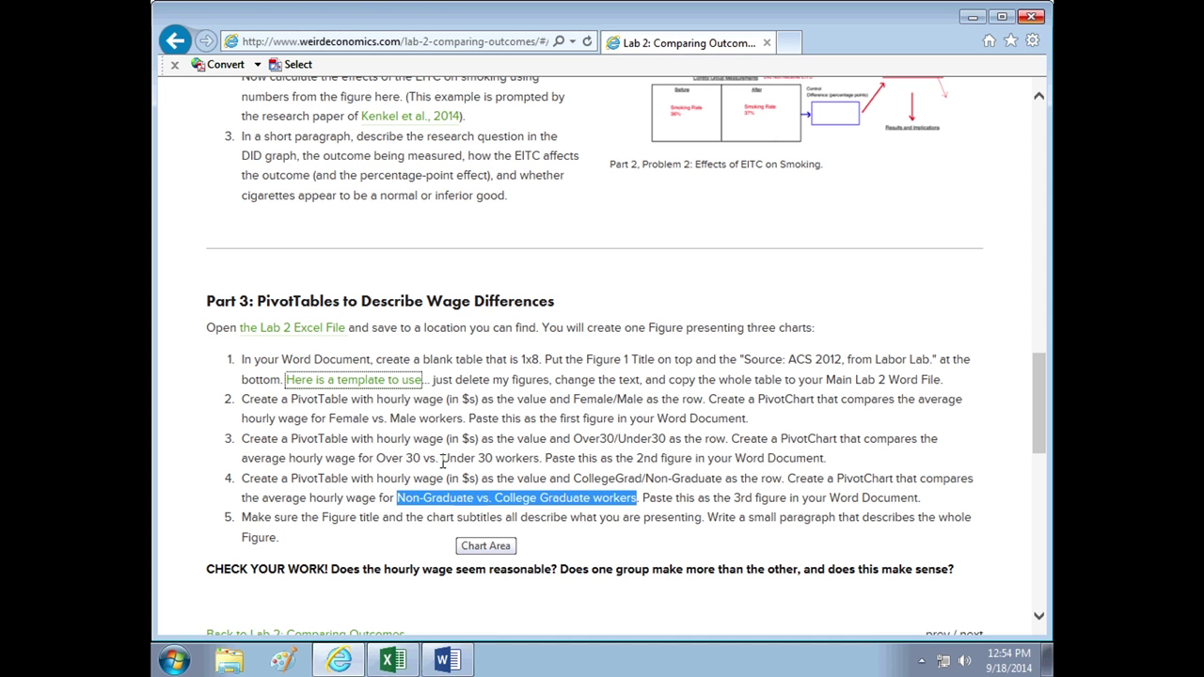
drag(377, 458, 494, 458)
Switch to the Excel workbook, delete the old PivotChart and replace Female with Over 30 as the PivotTable's row field.
click(392, 661)
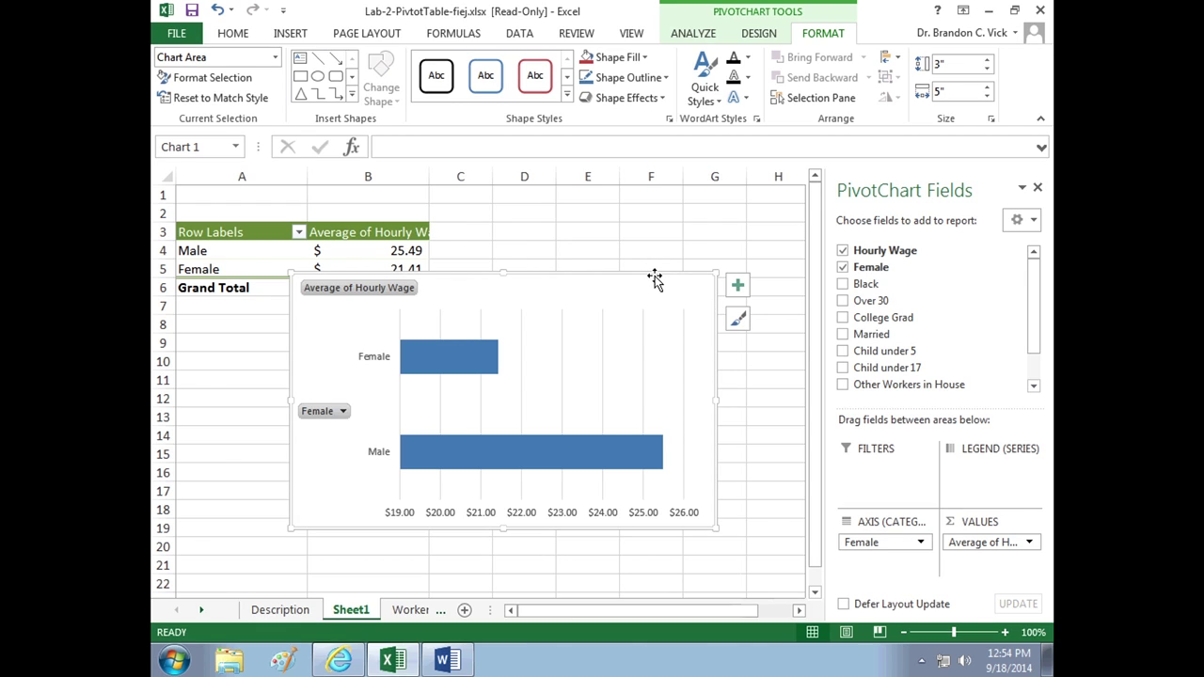
key(Delete)
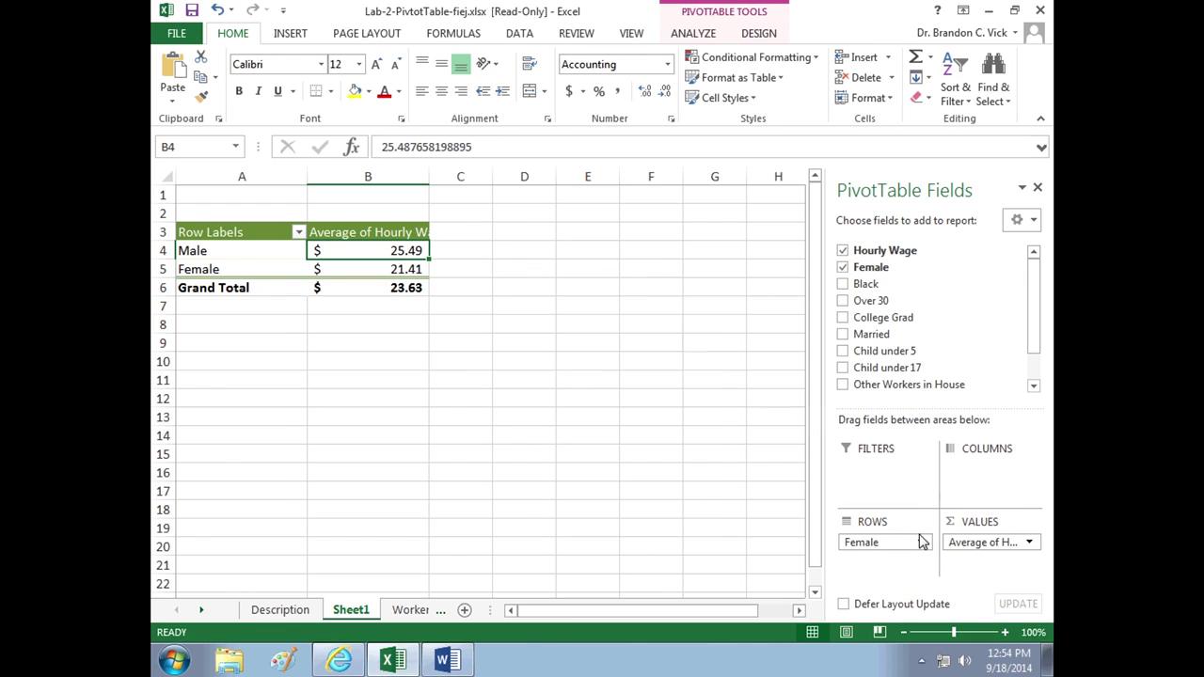
click(842, 268)
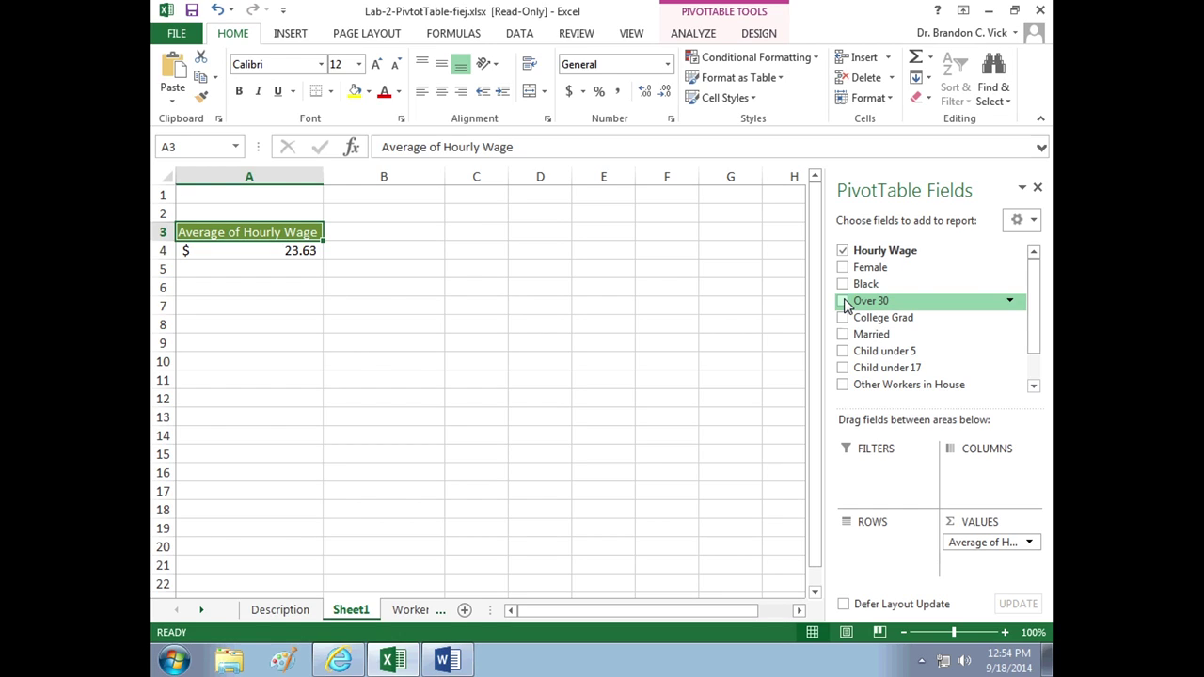
click(842, 301)
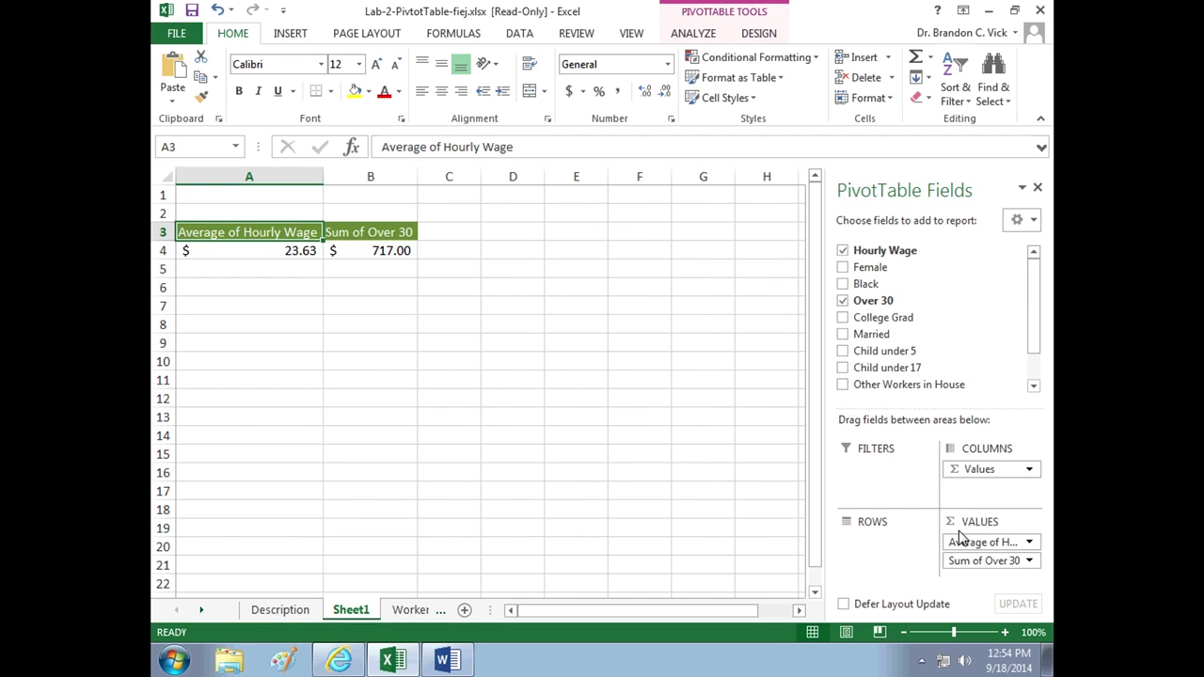
drag(990, 564, 884, 543)
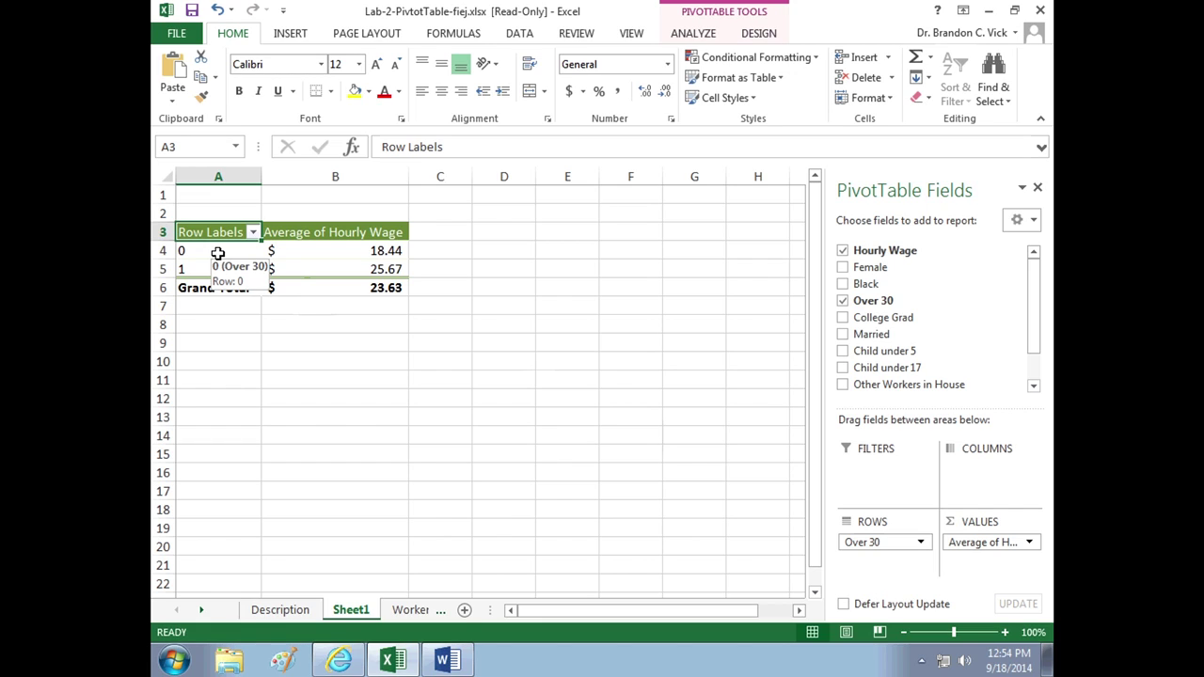
Rename the PivotTable row labels 0 and 1 as "Under 30" and "Over 30".
click(217, 253)
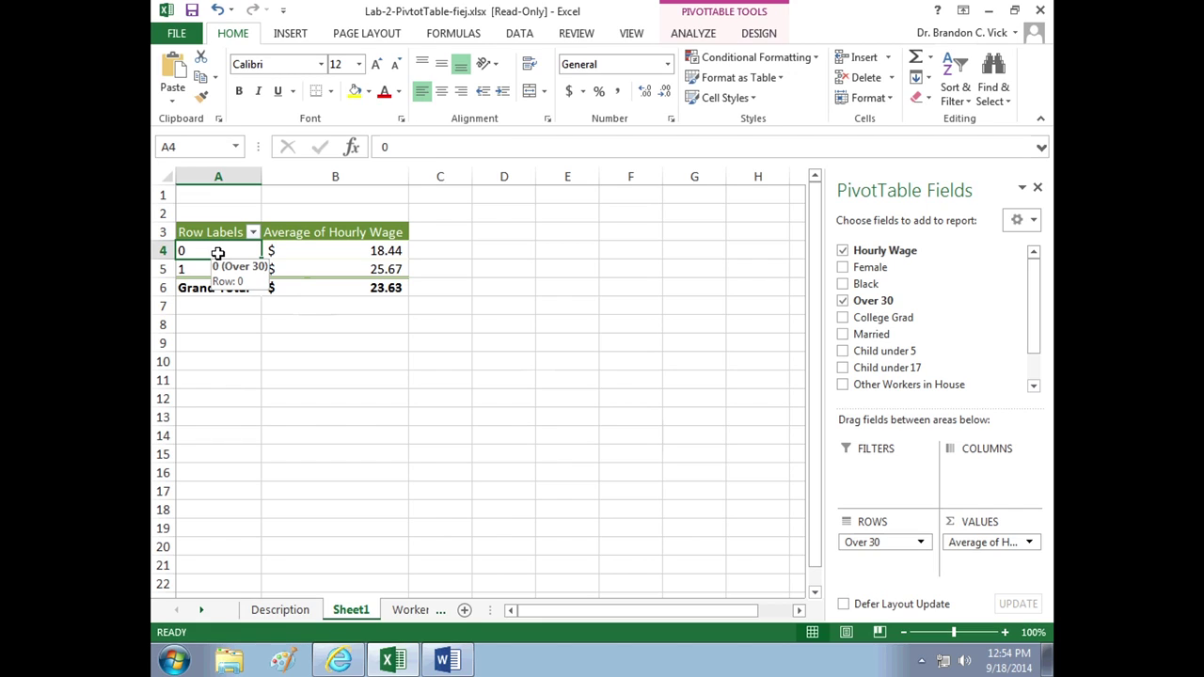
text(Under 30)
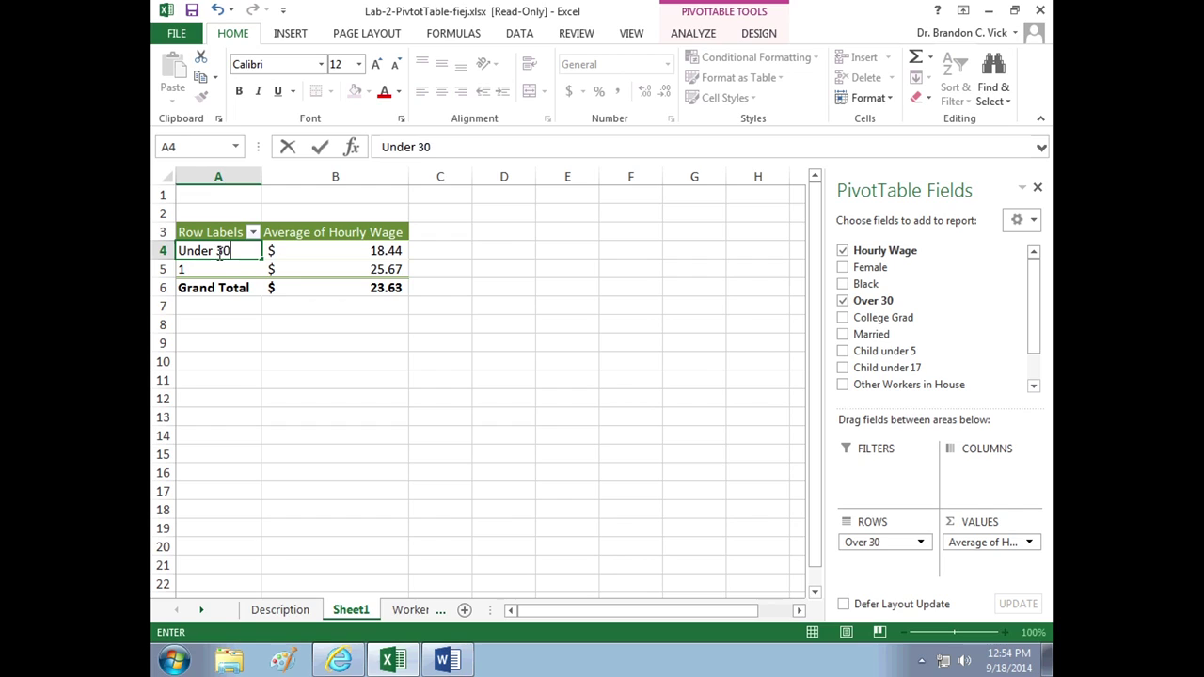
key(Return)
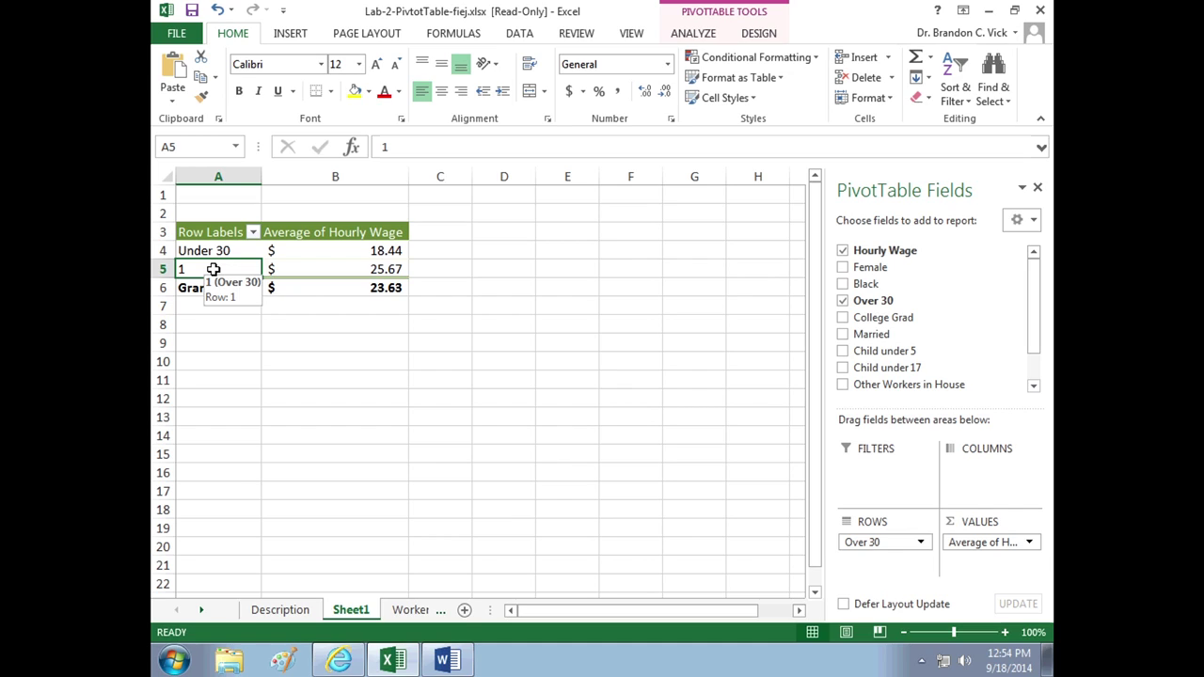
text(O)
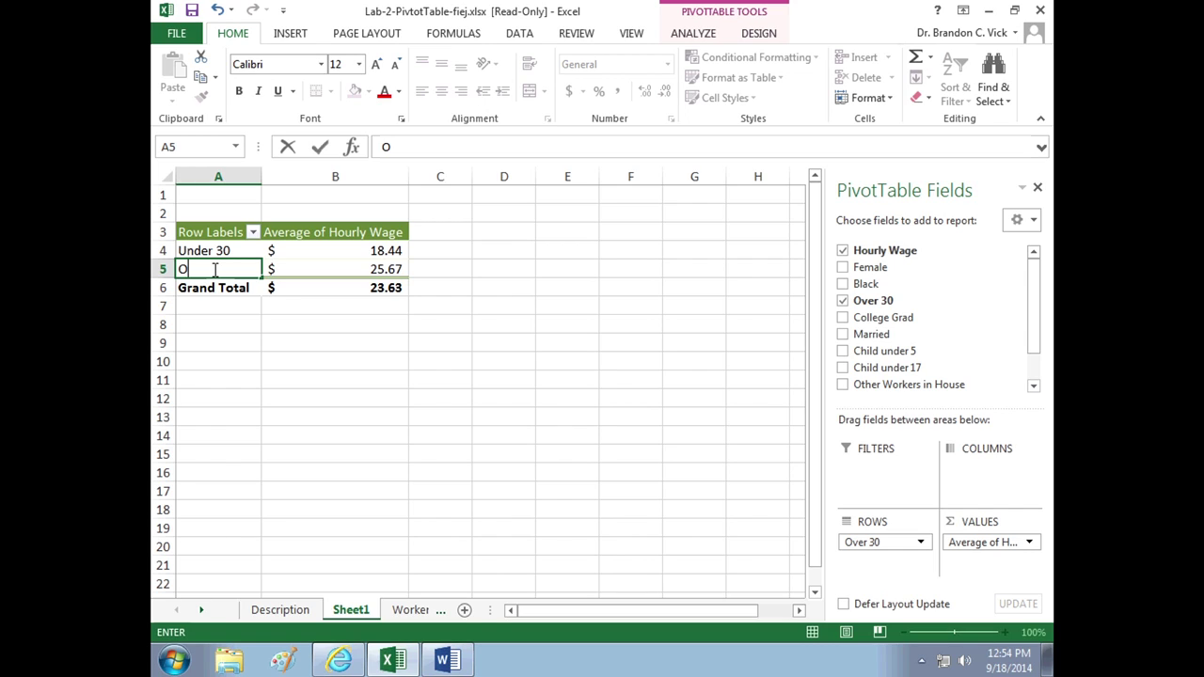
text(ver 30)
key(Return)
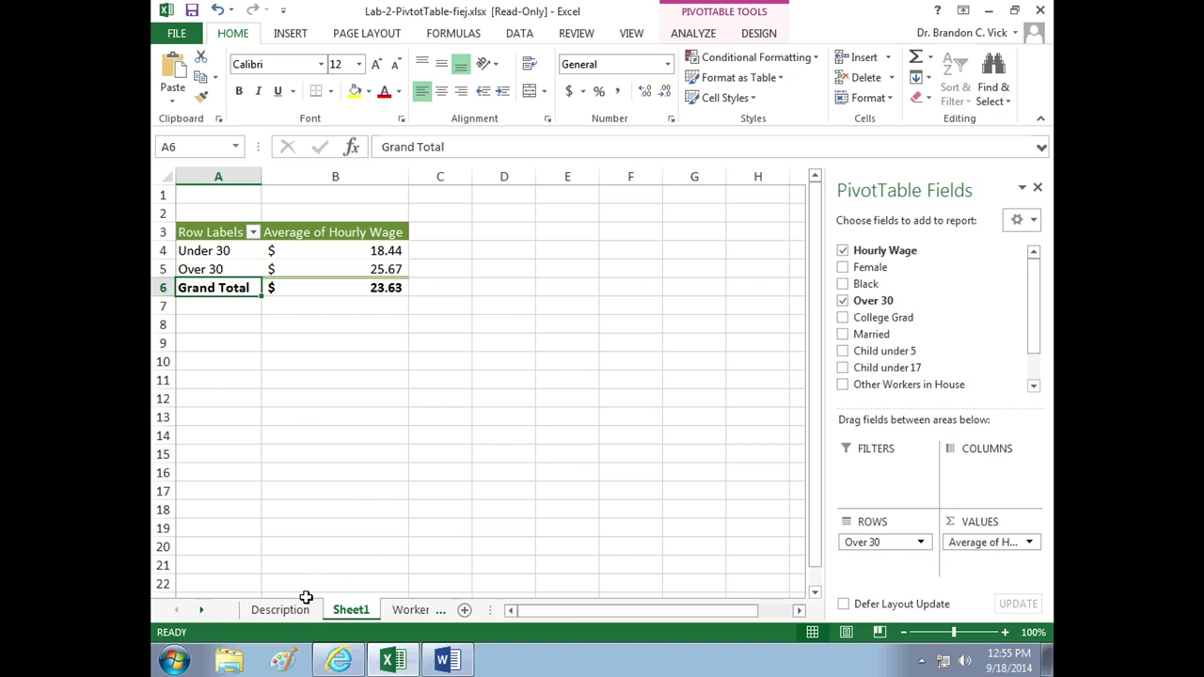
Change the second row label of the PivotTable to "30 and Over".
double_click(228, 250)
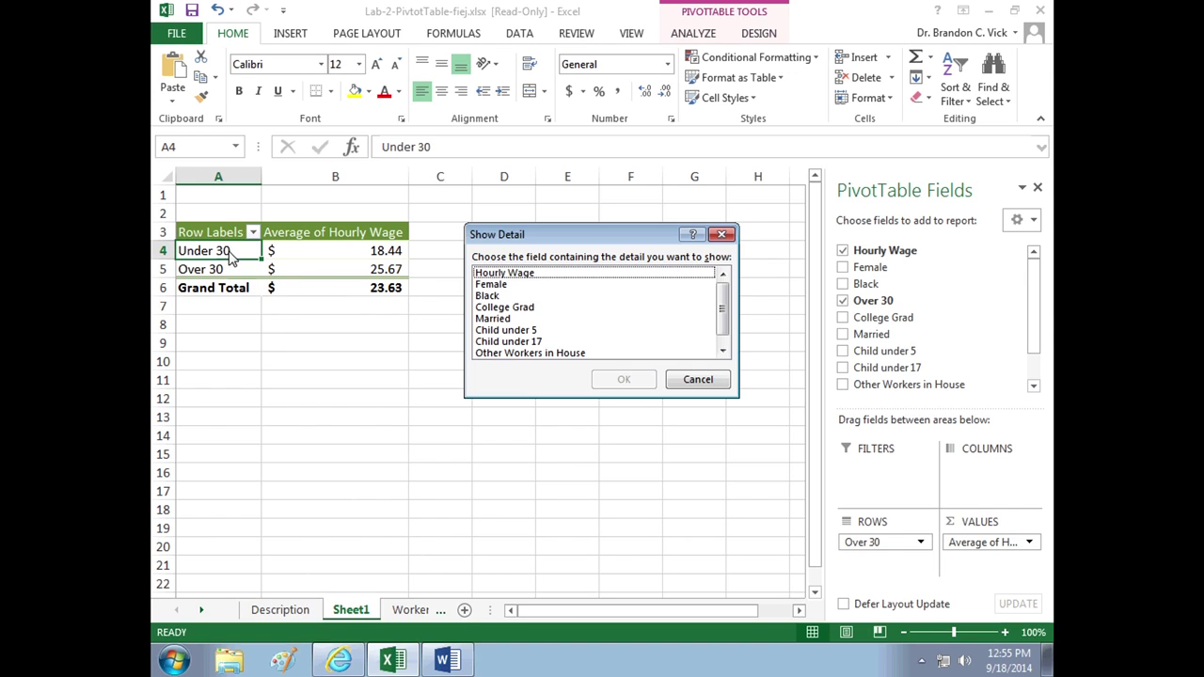
click(682, 379)
click(201, 270)
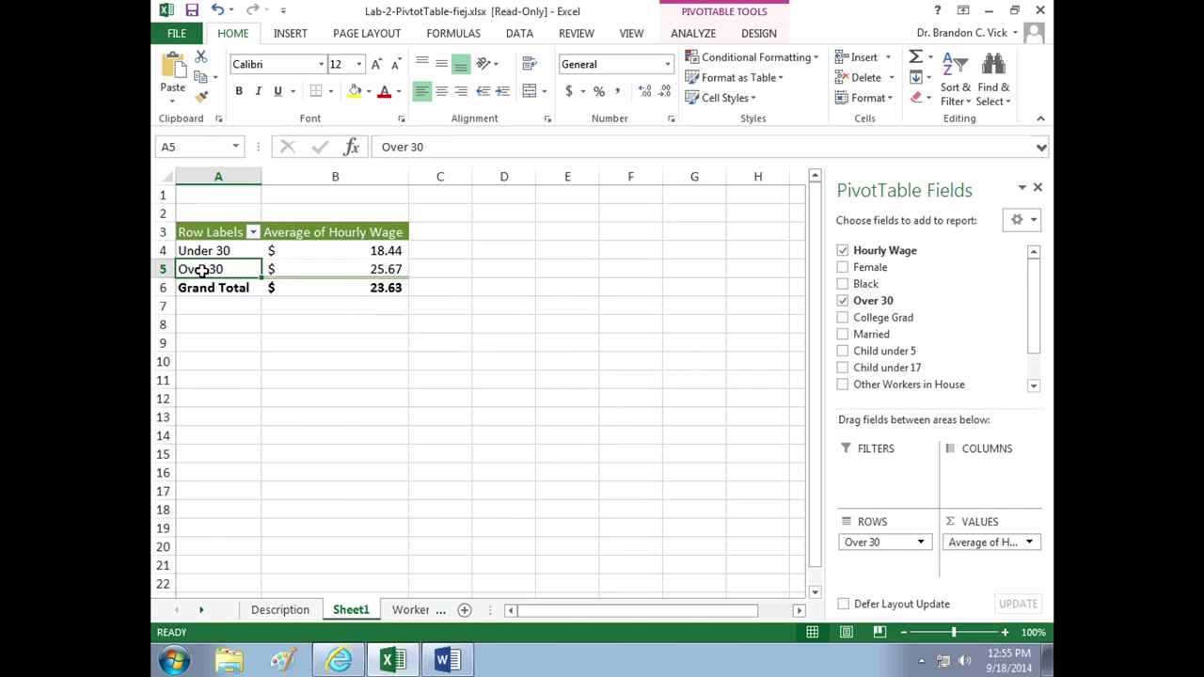
text(30 and Over)
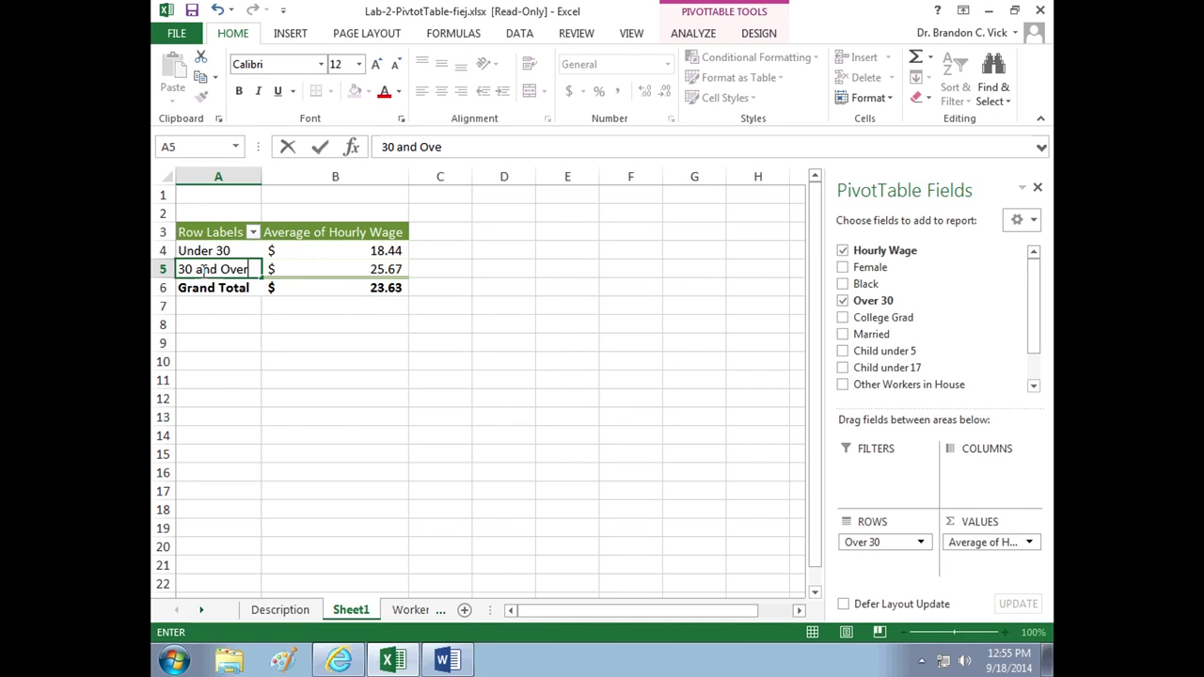
key(Return)
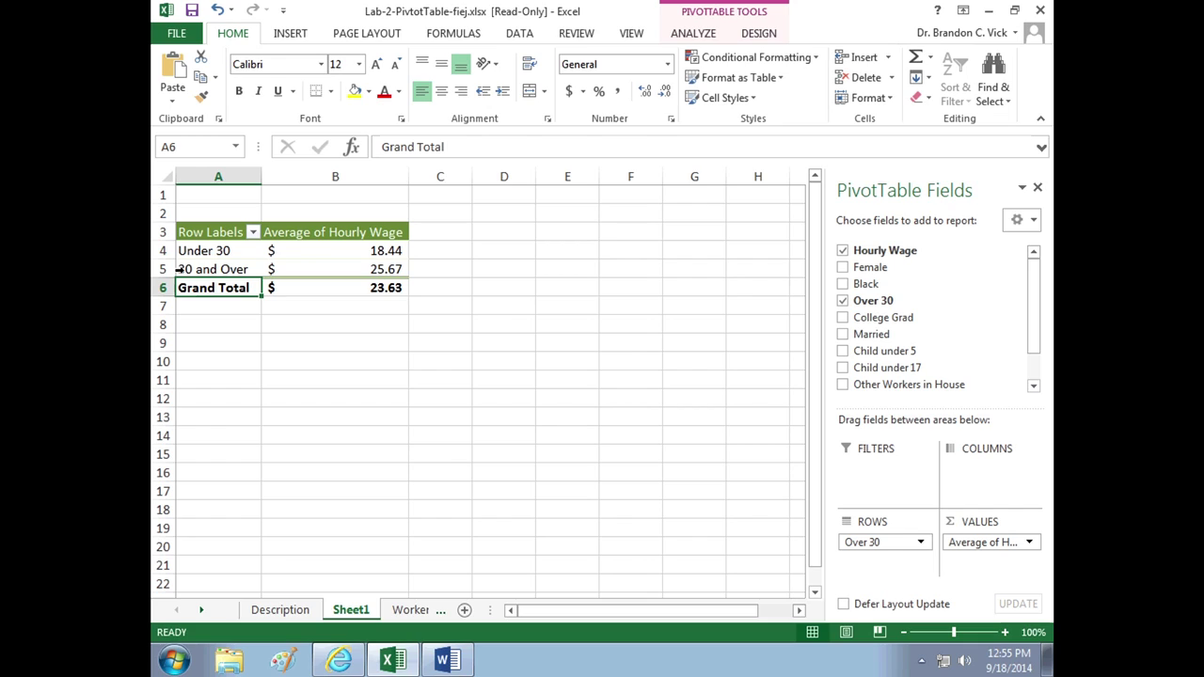
Insert a Clustered Bar PivotChart based on the Under 30 and 30 and Over wage PivotTable.
click(183, 268)
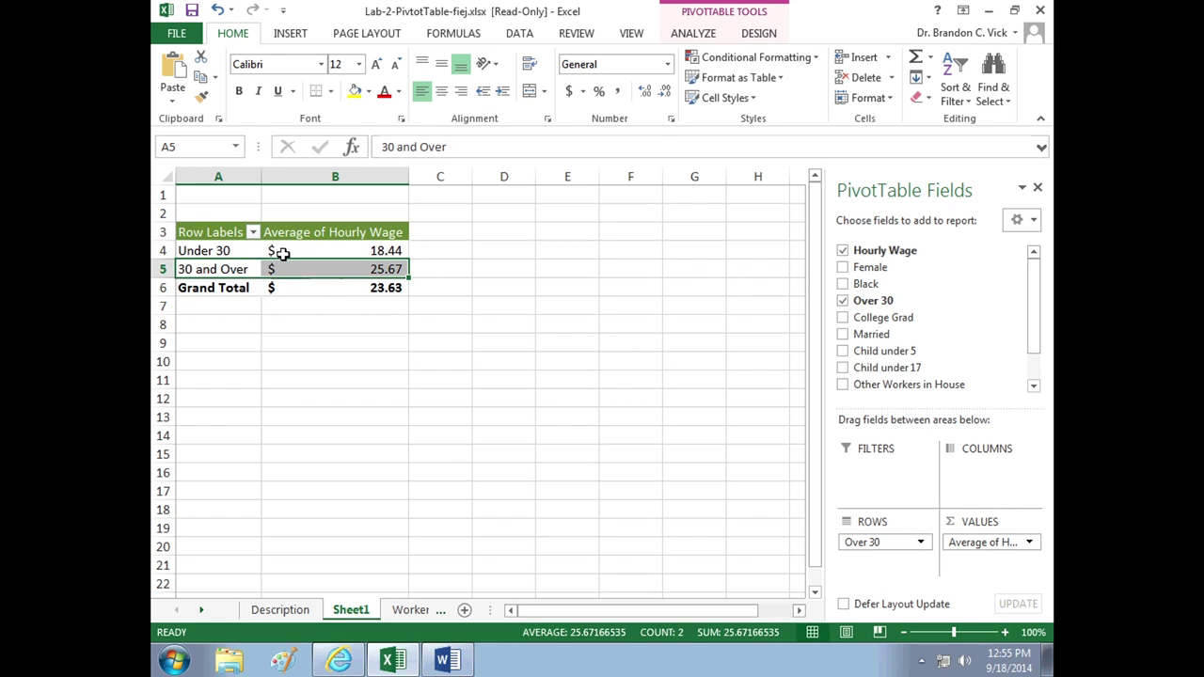
click(390, 251)
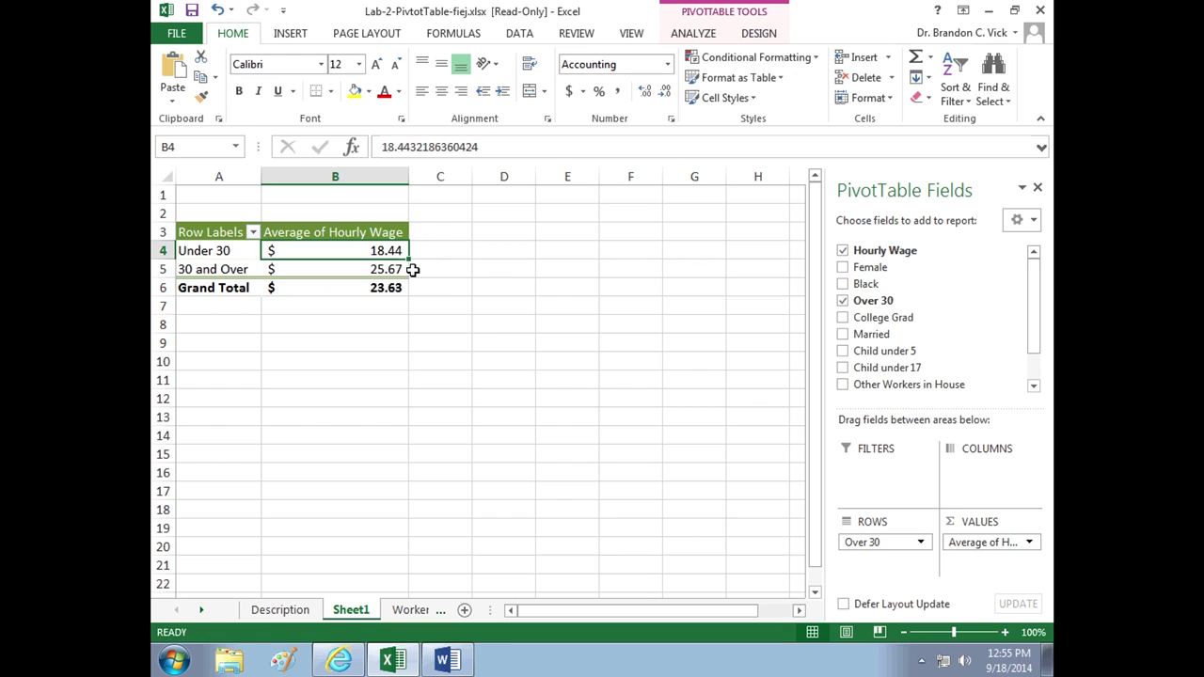
click(378, 269)
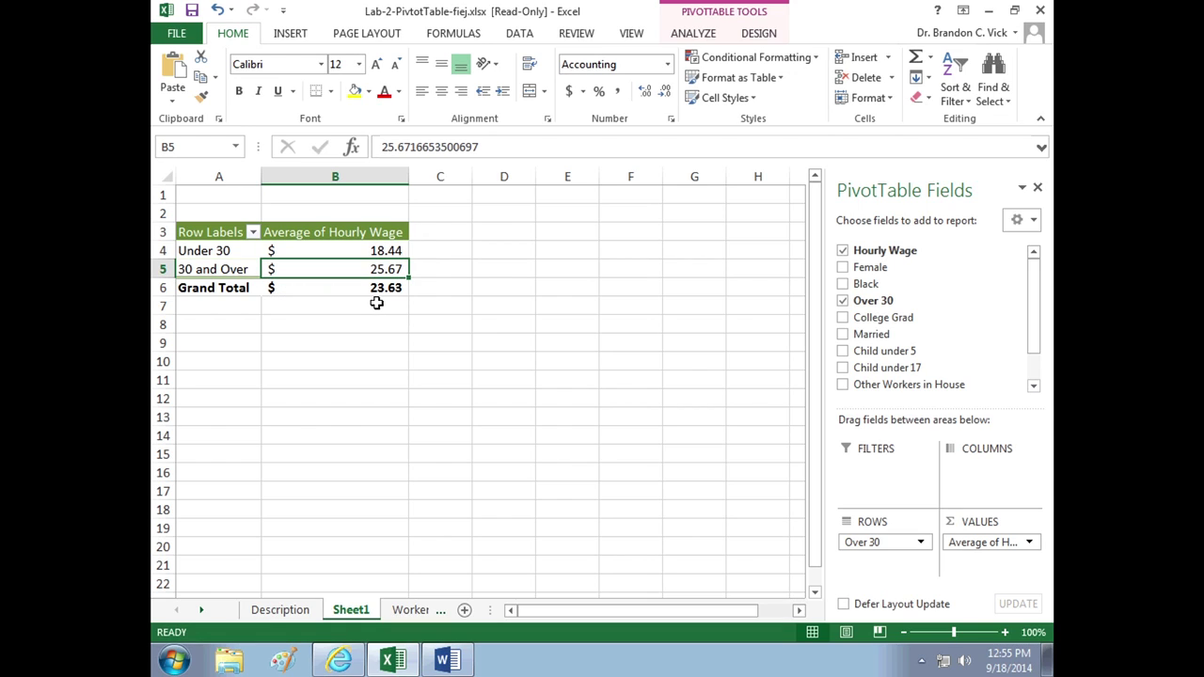
mouse_move(376, 272)
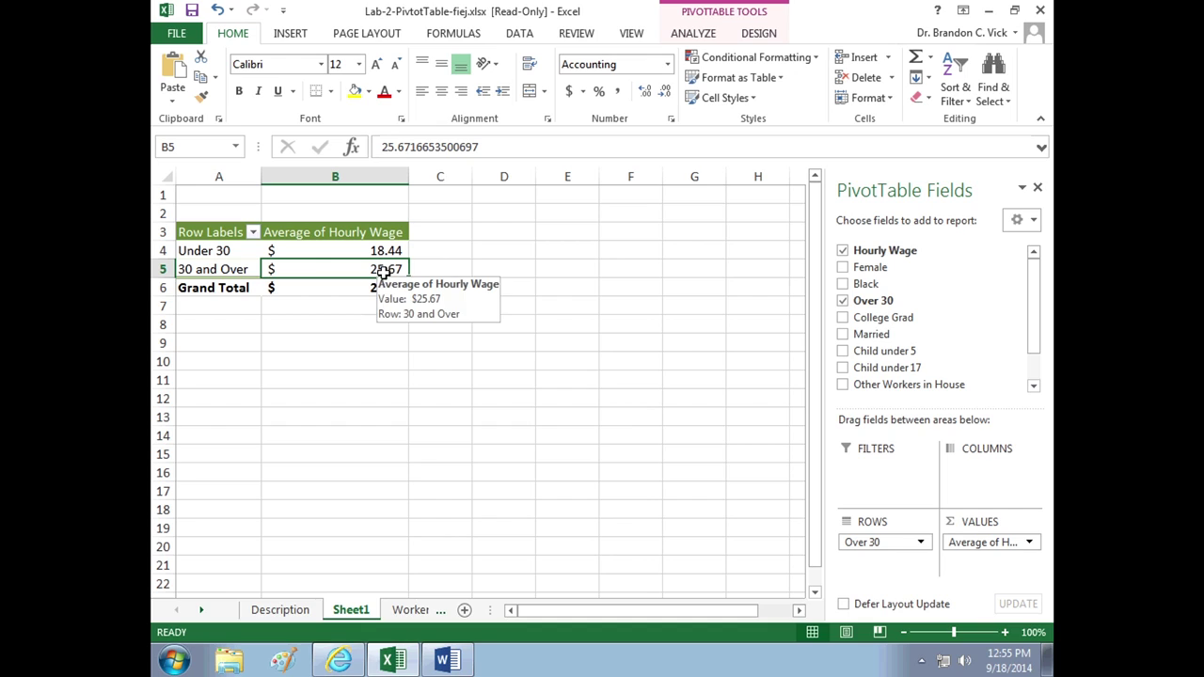
click(692, 34)
click(867, 77)
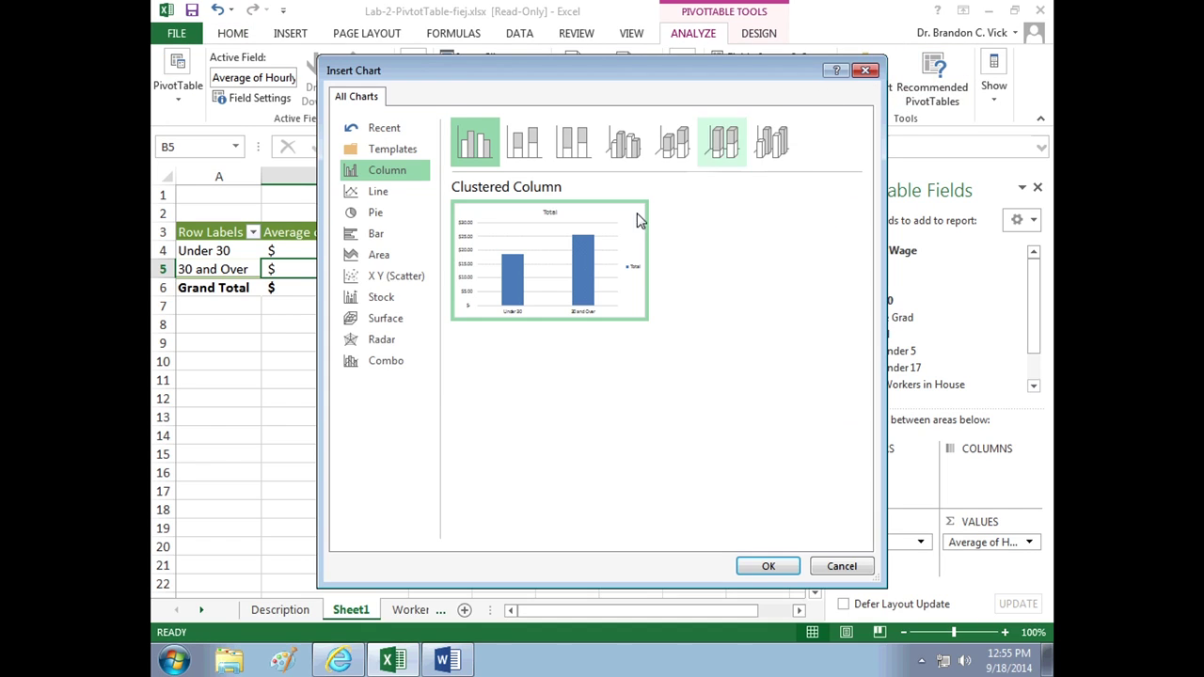
mouse_move(553, 303)
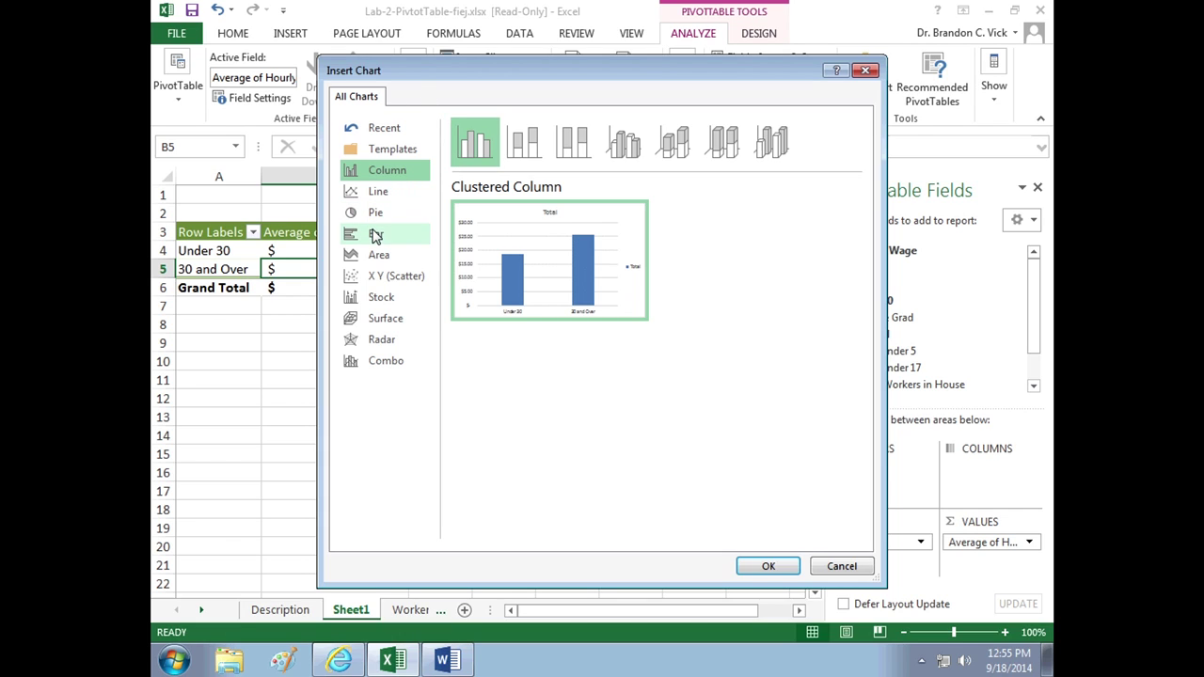
click(377, 235)
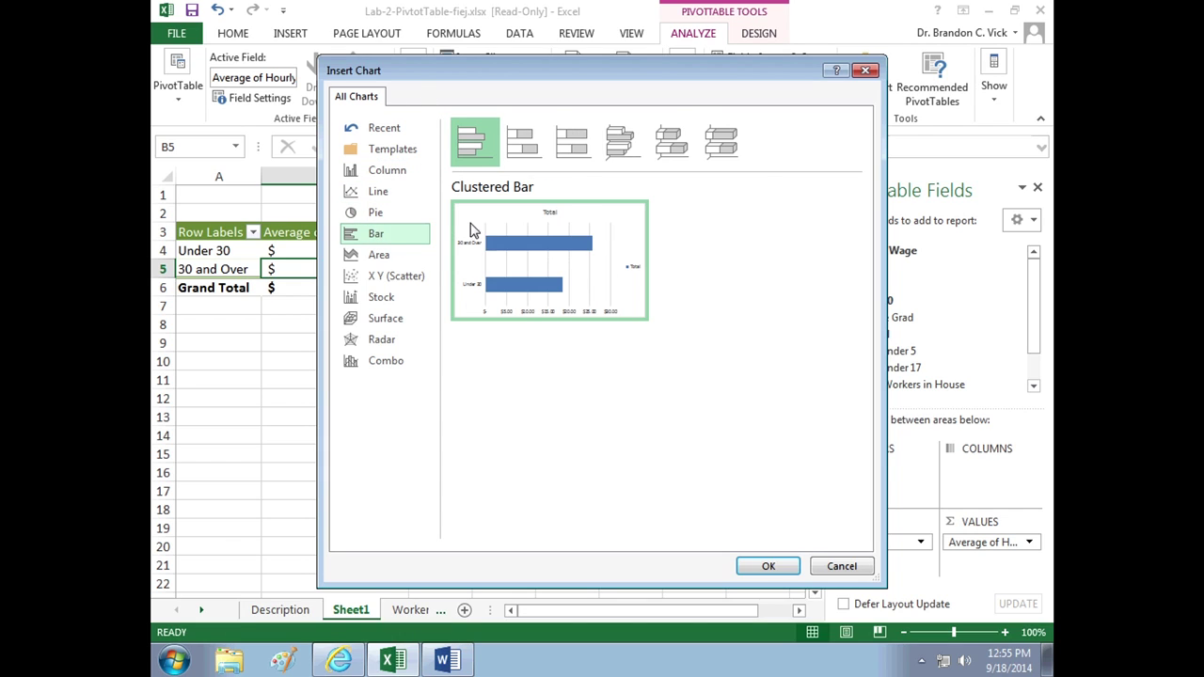
click(769, 567)
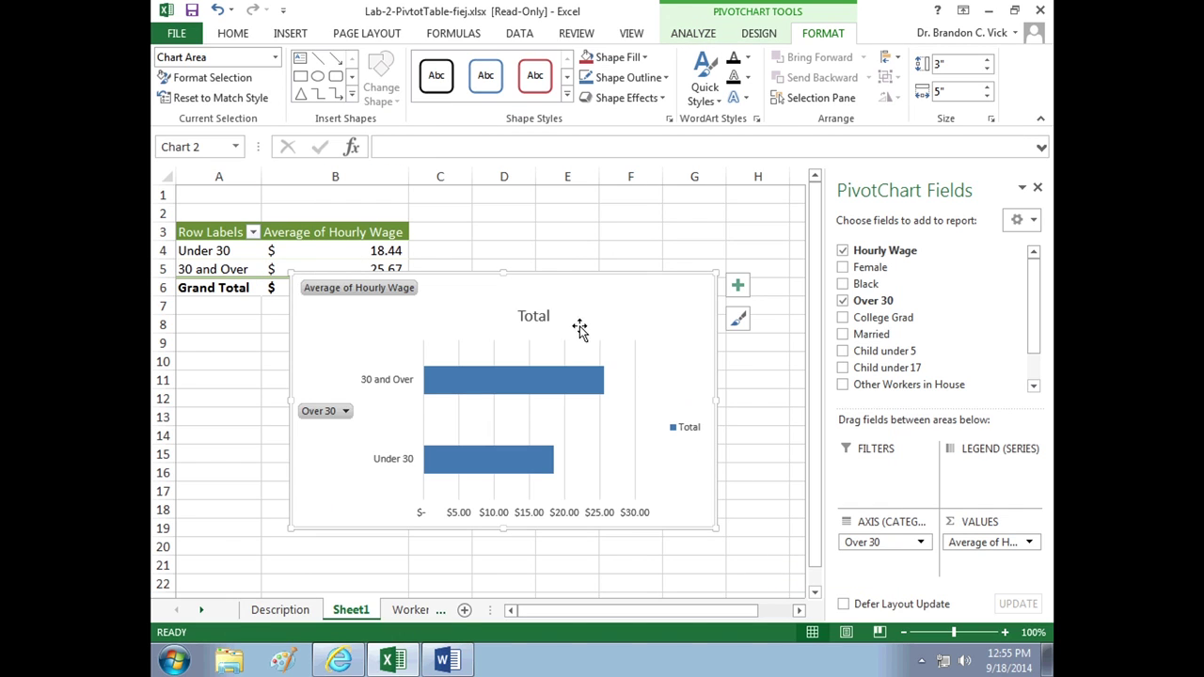
Remove the title and the legend from the new PivotChart.
key(Delete)
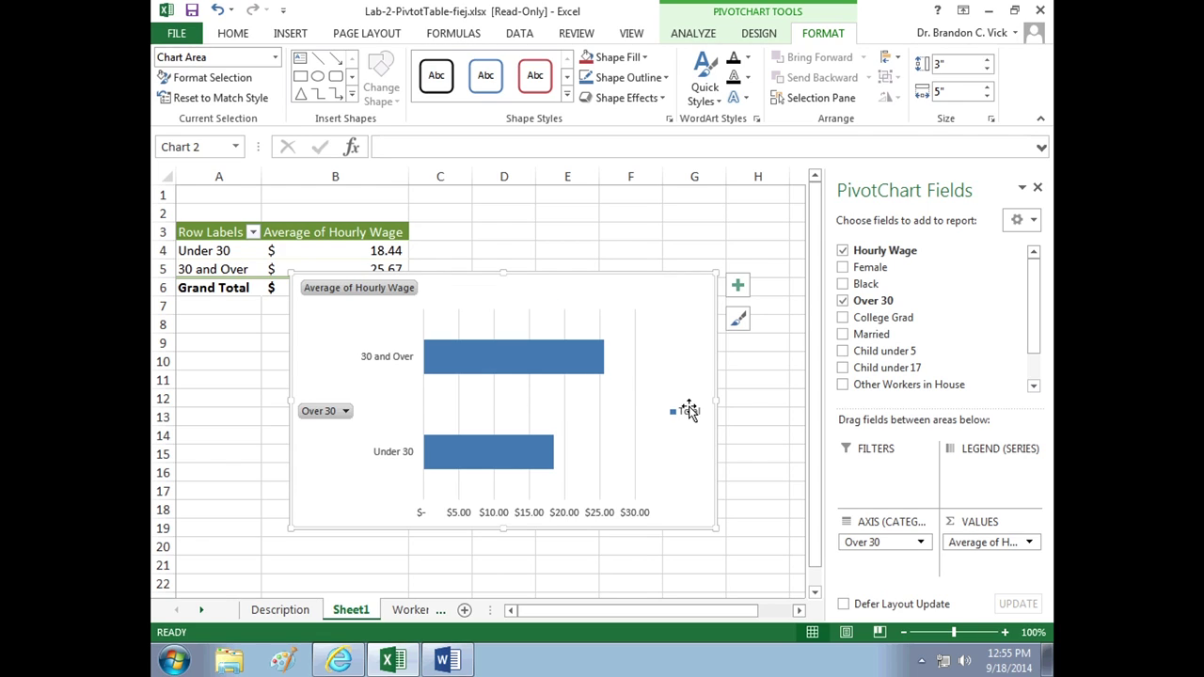
click(673, 407)
key(Delete)
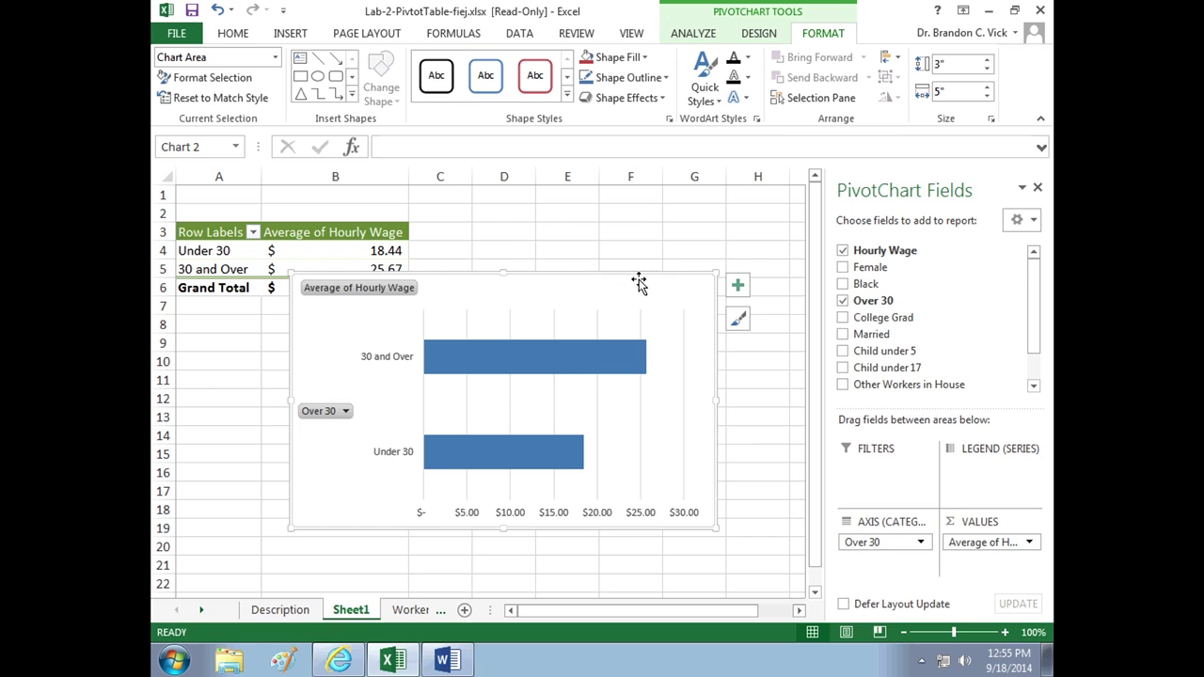
Paste the age-group PivotChart into the Word template below the subtitle "b) Percentage of Physician Assistants, by Age".
click(449, 661)
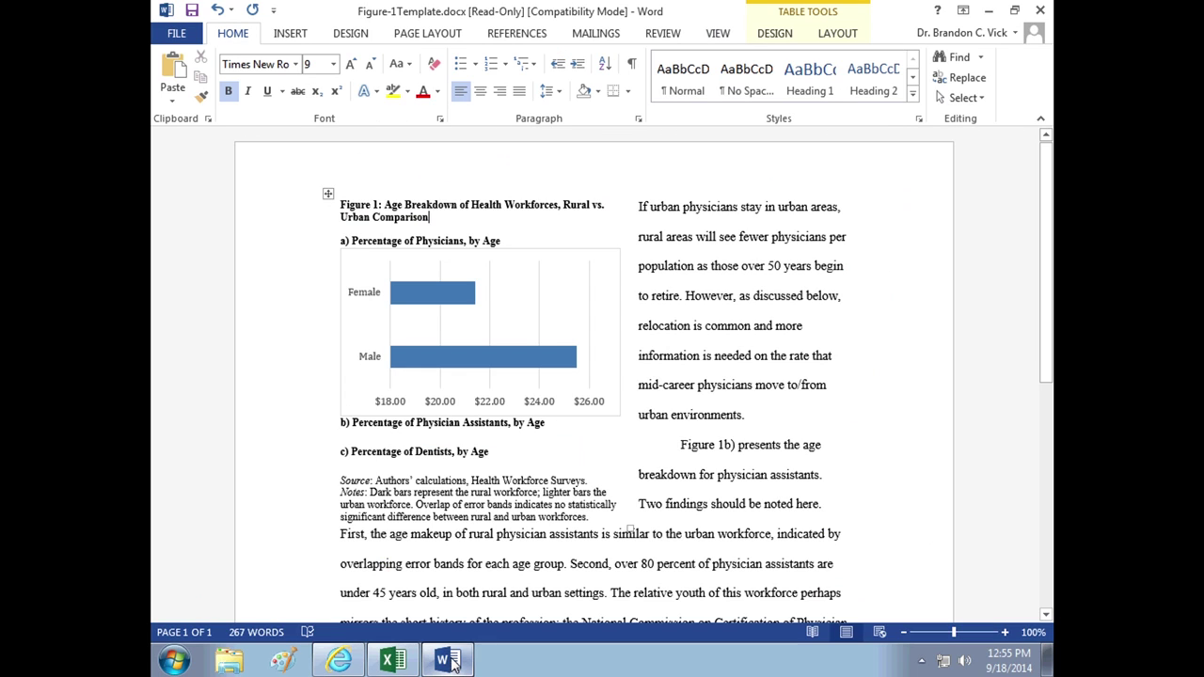
click(376, 438)
key(ctrl+v)
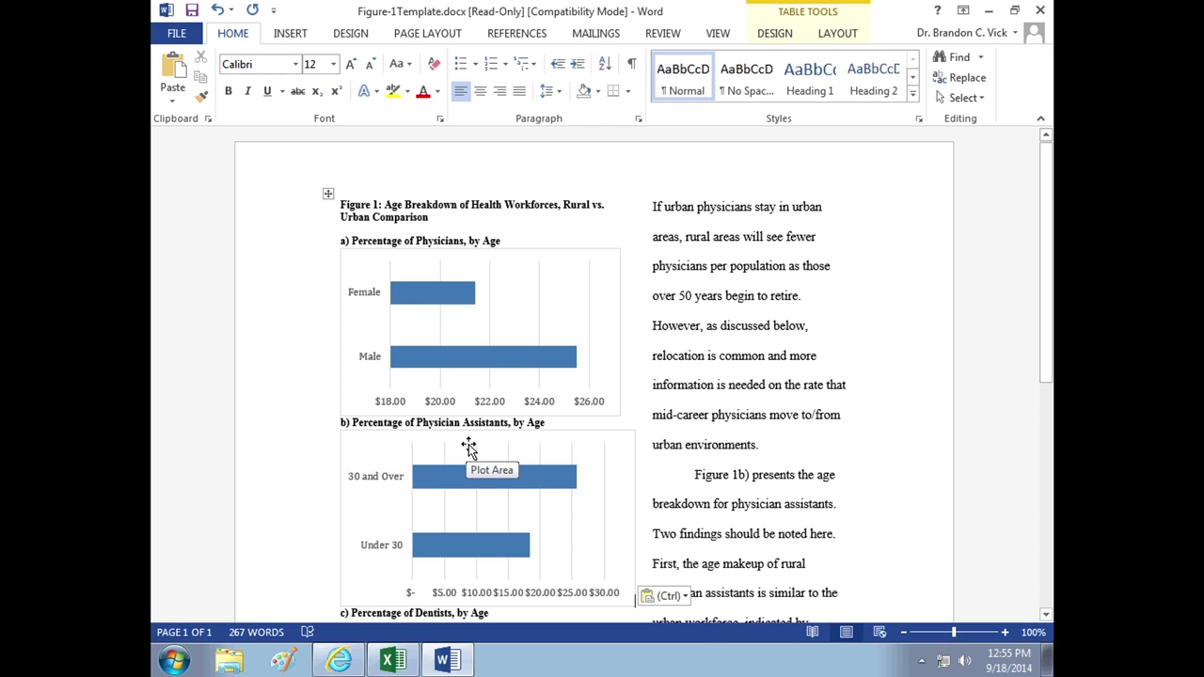
View the workbook's Description sheet, switch to the lab web page and highlight "Non-Graduate vs. College Graduate" in instruction 4.
click(394, 661)
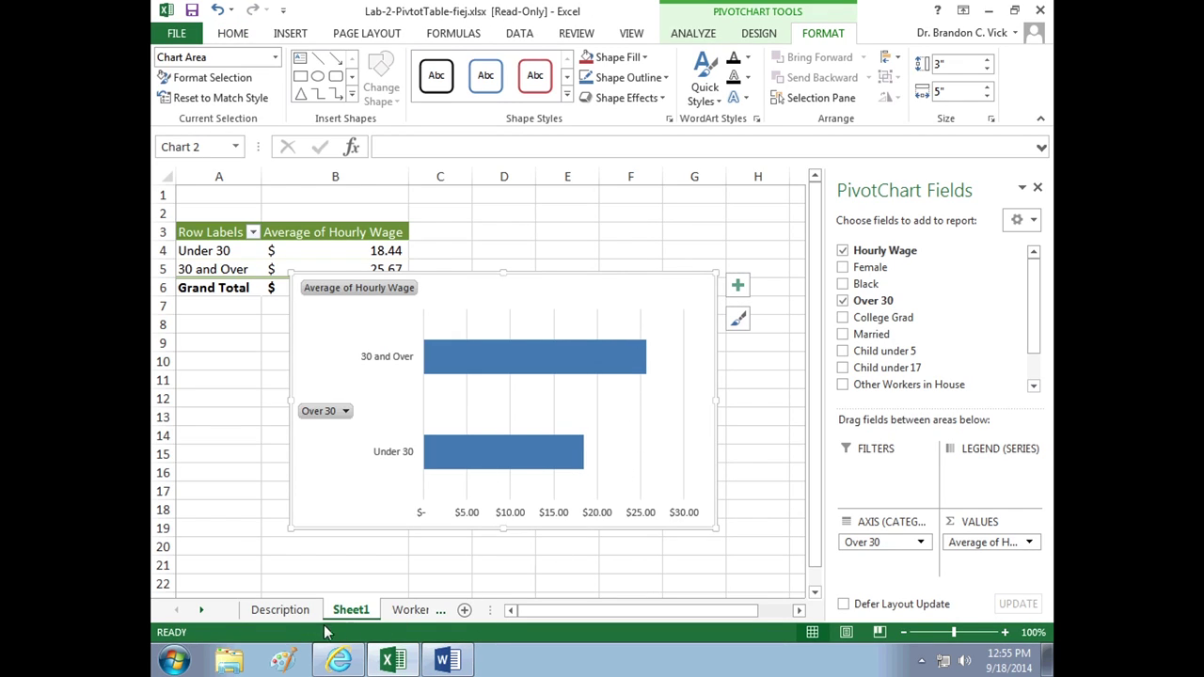
click(279, 609)
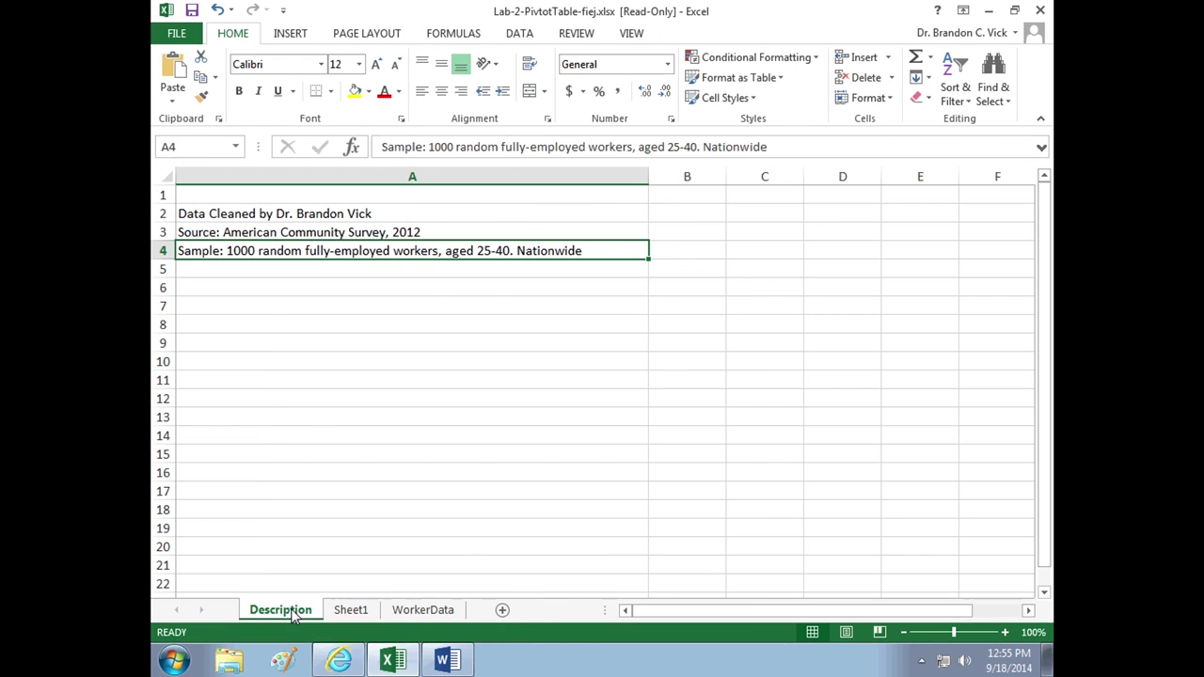
click(339, 661)
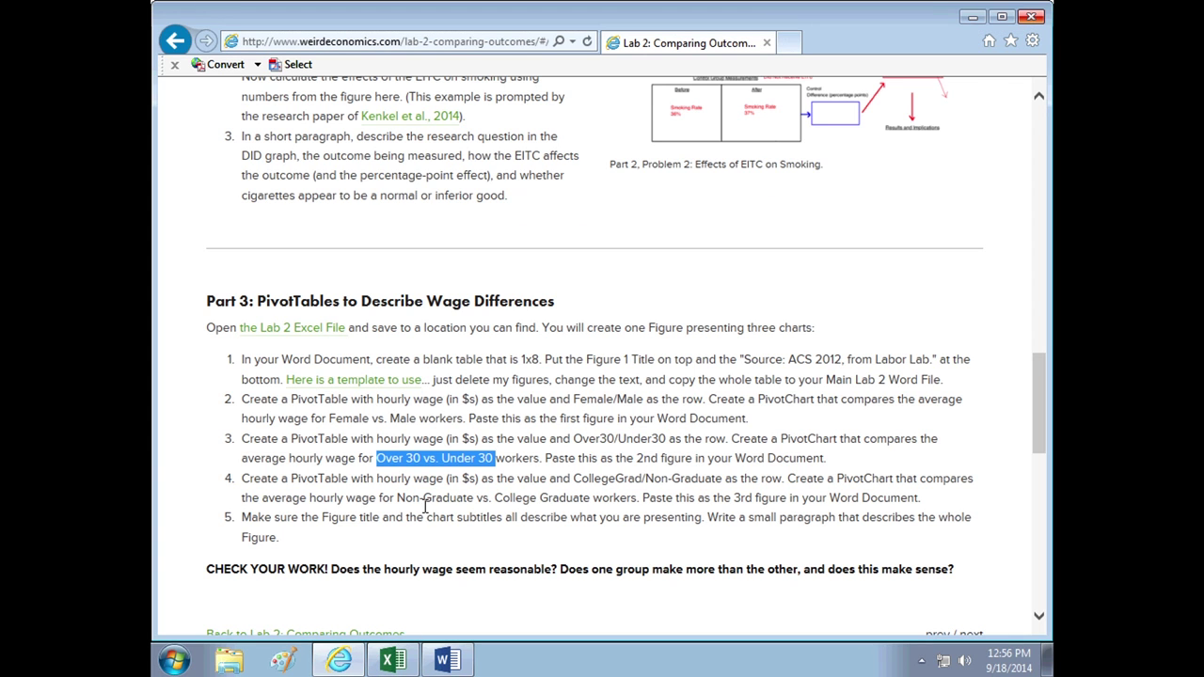
drag(397, 498, 593, 499)
In the Word template, replace the source and notes text after "Source:" with the Description sheet's source and sample lines, pasted as text only.
click(446, 662)
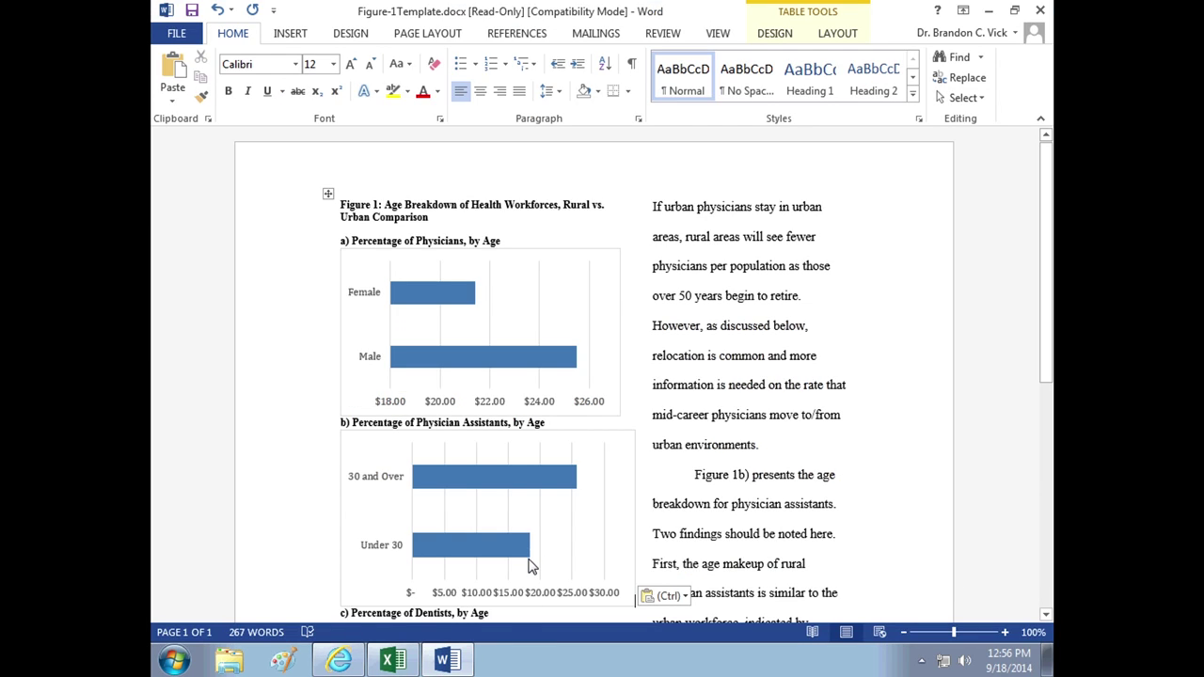
scroll(531, 563, down, 3)
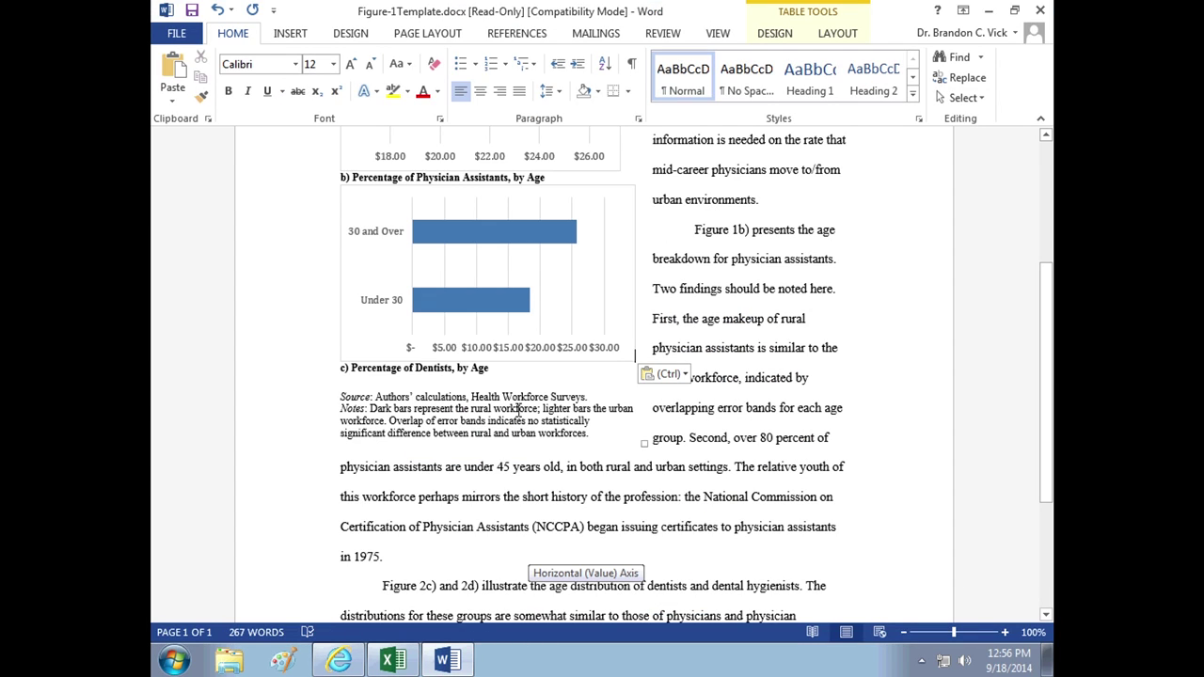
scroll(518, 411, up, 3)
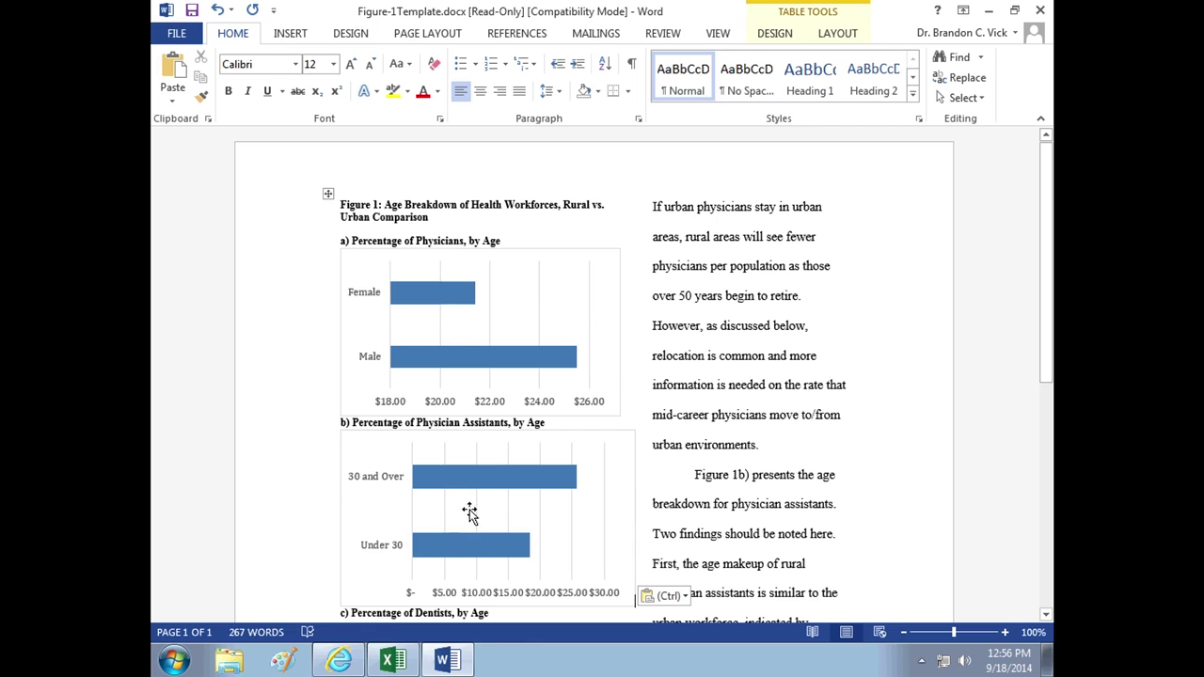
scroll(494, 523, down, 6)
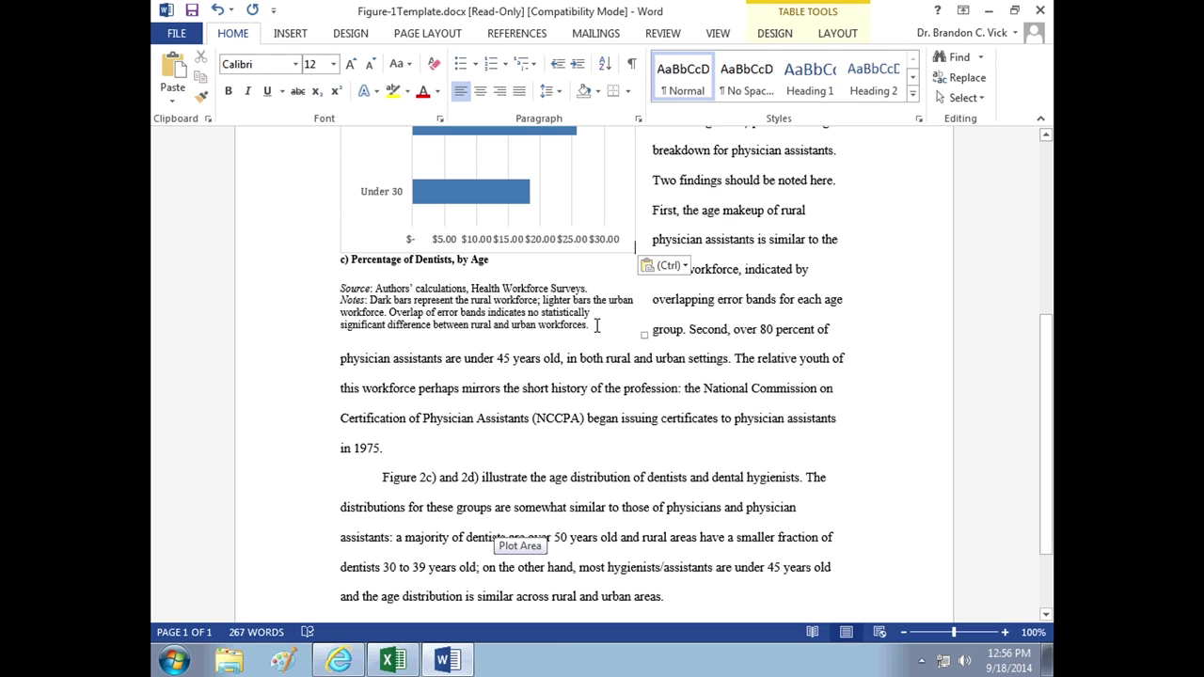
drag(596, 325, 376, 290)
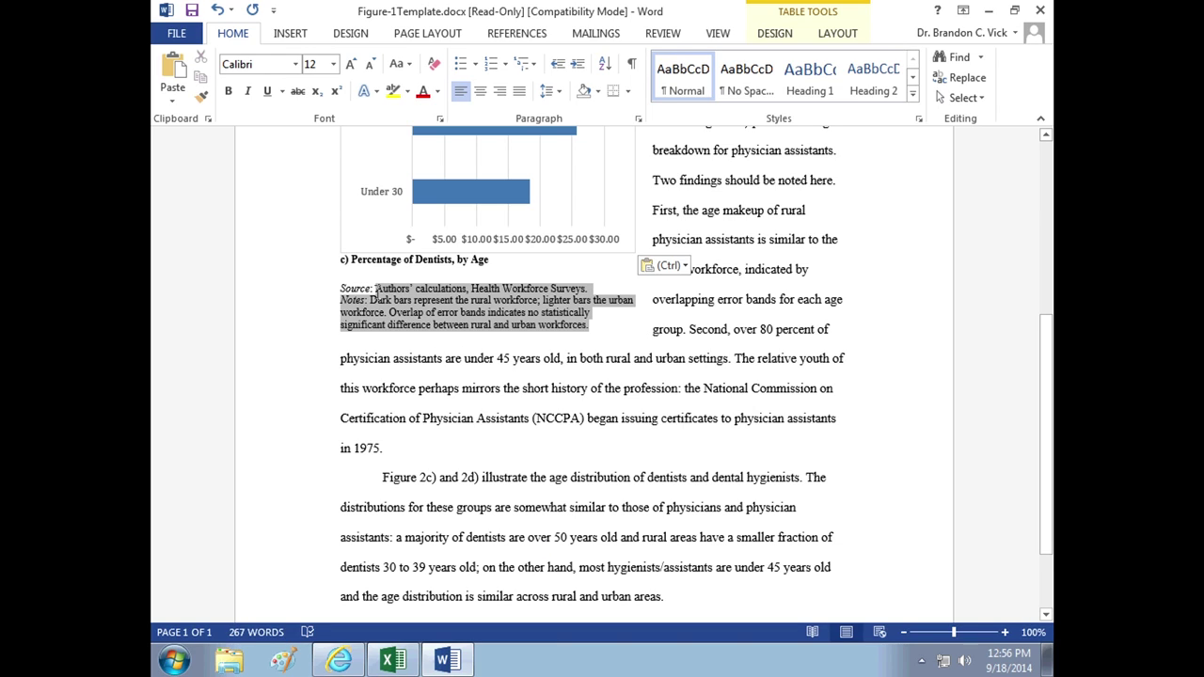
click(393, 661)
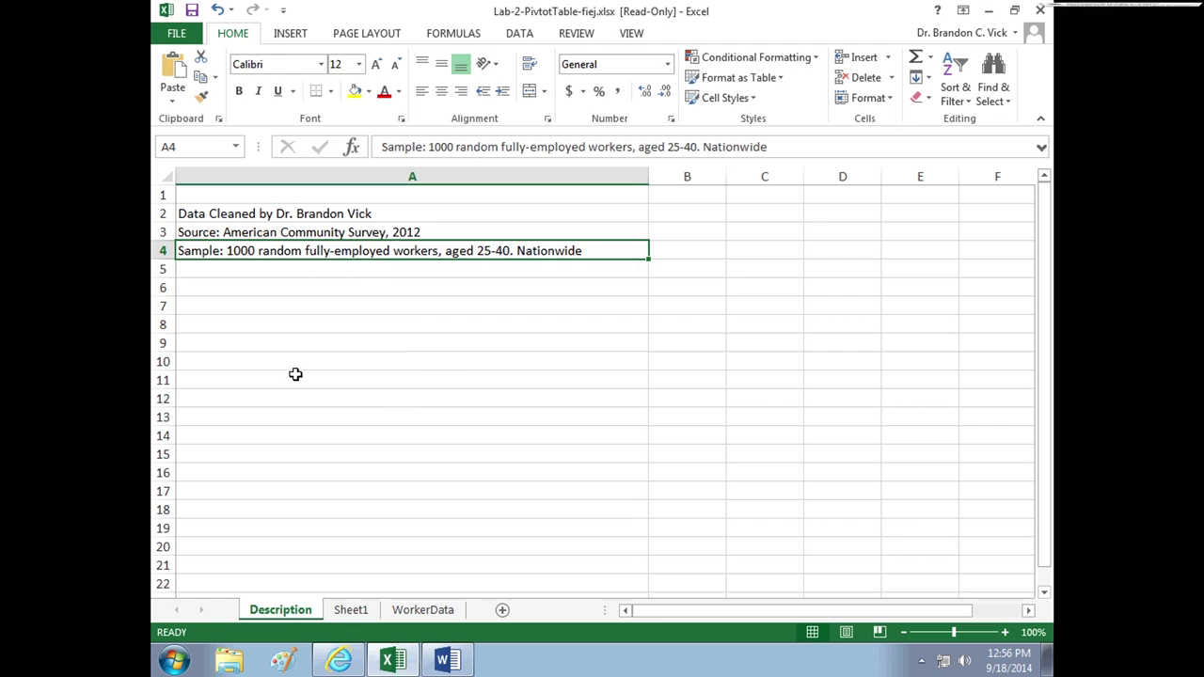
click(400, 234)
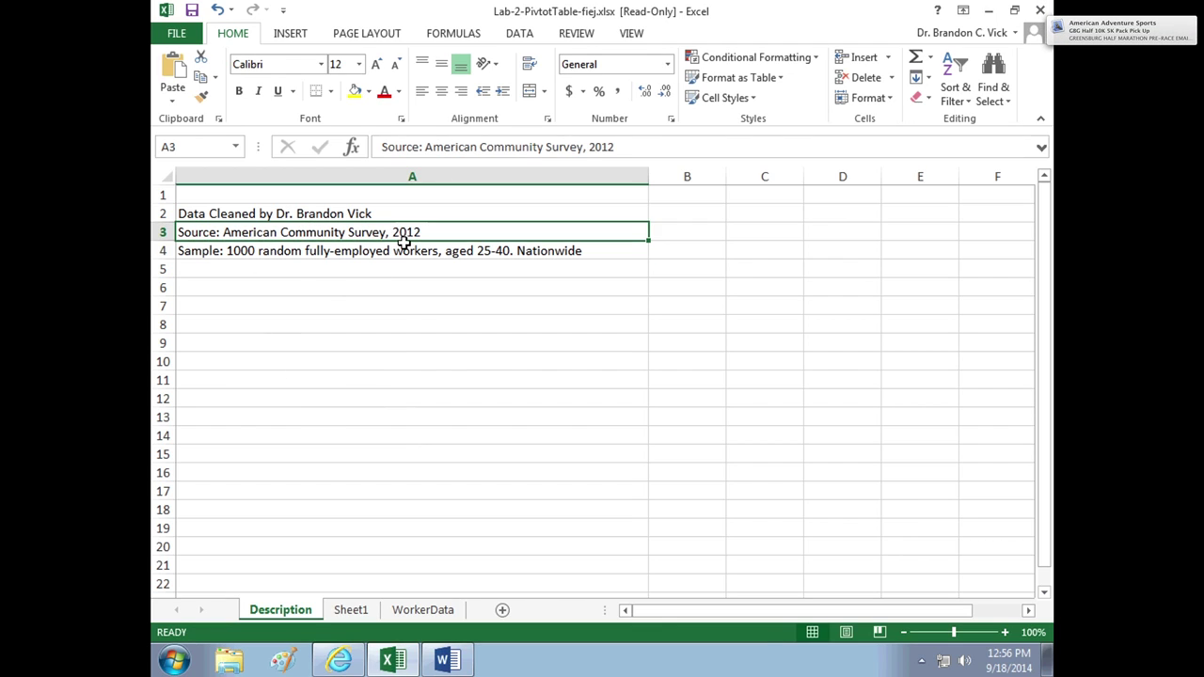
drag(403, 242, 402, 252)
key(ctrl+c)
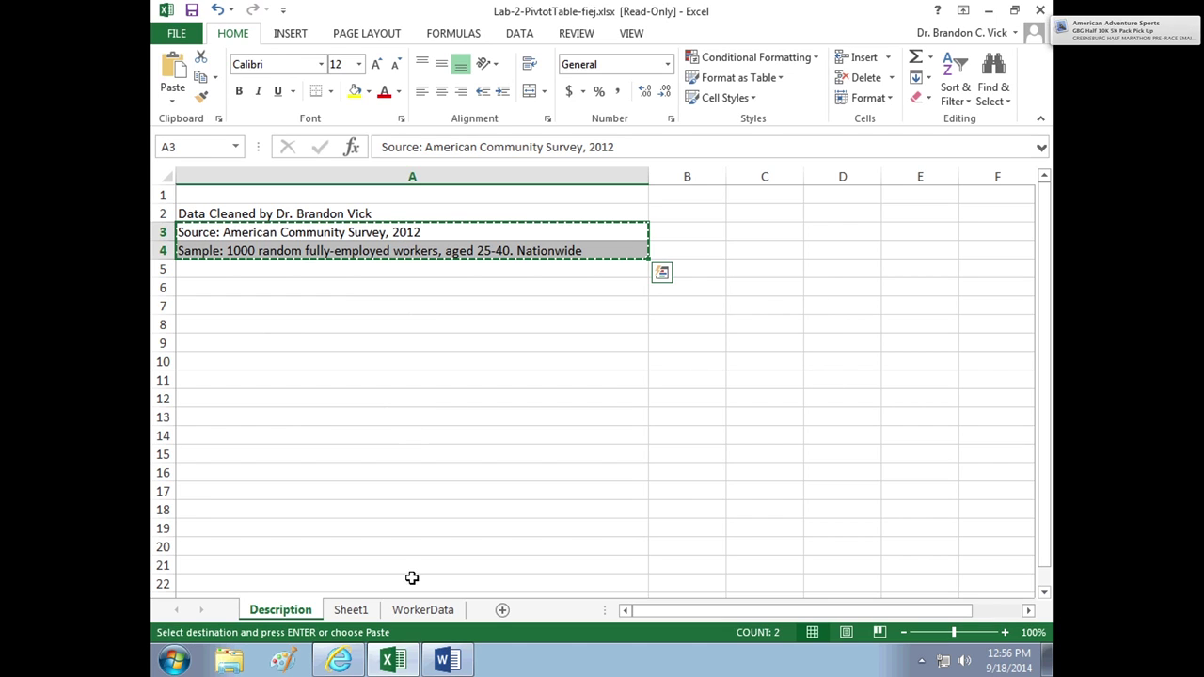
click(447, 661)
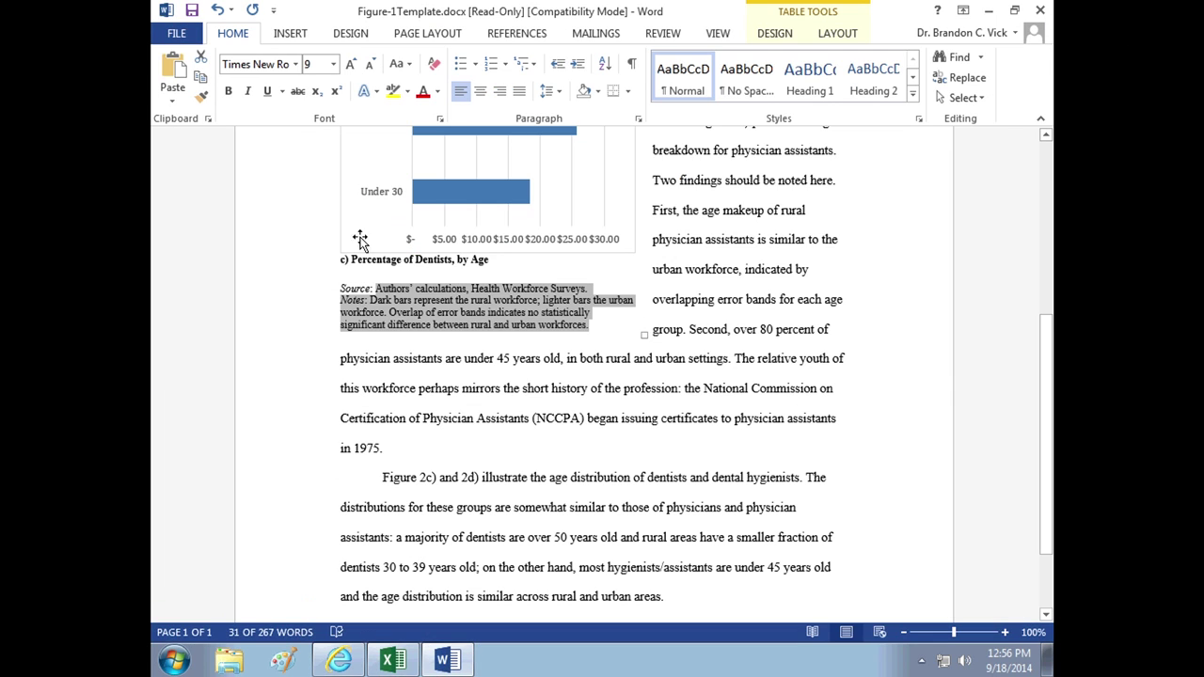
right_click(420, 298)
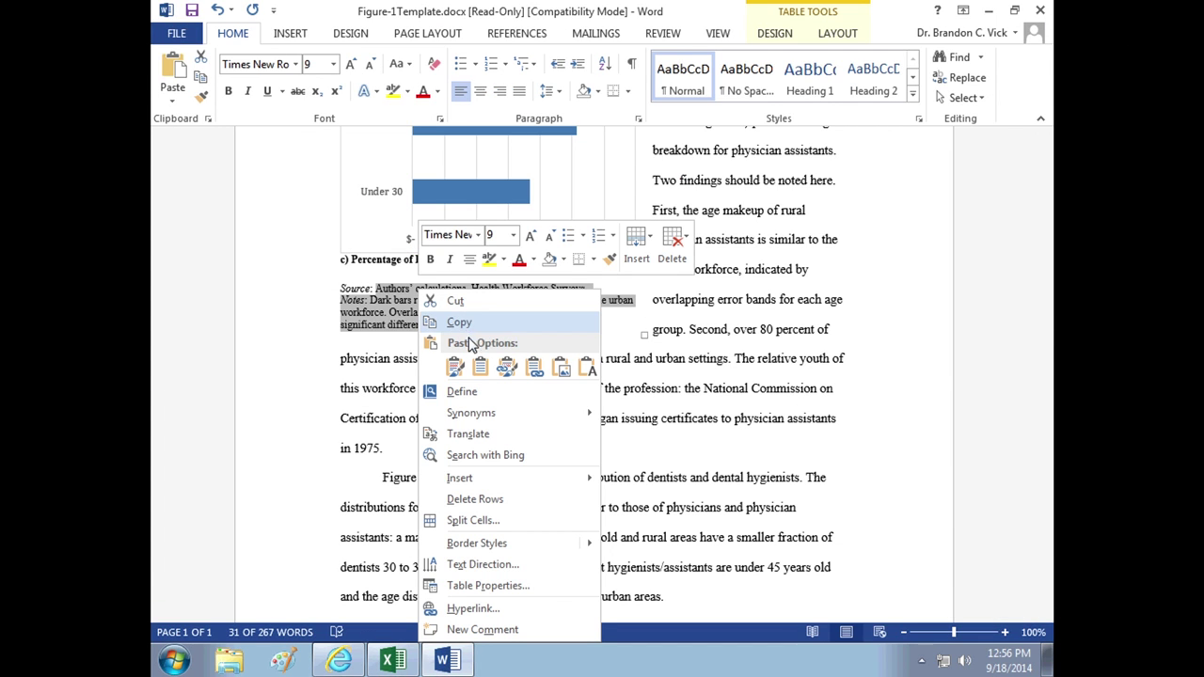
click(587, 366)
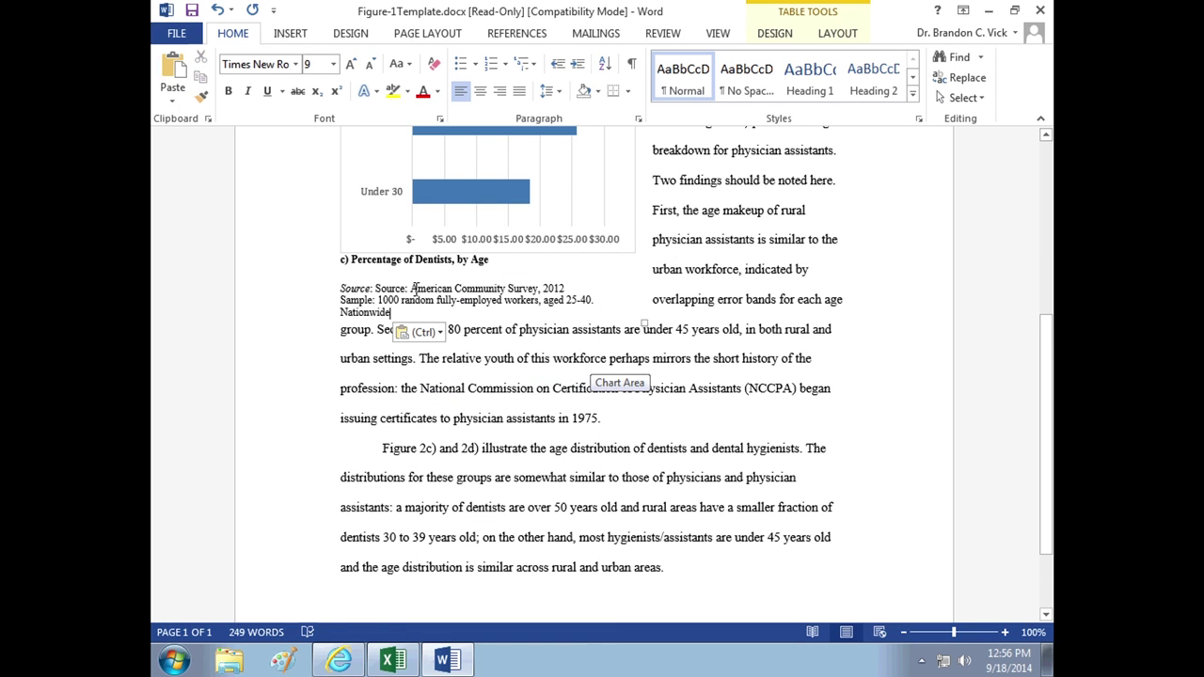
Delete the duplicate "Source:" from the figure's source note and add a period after "Nationwide".
drag(405, 286, 375, 288)
key(BackSpace)
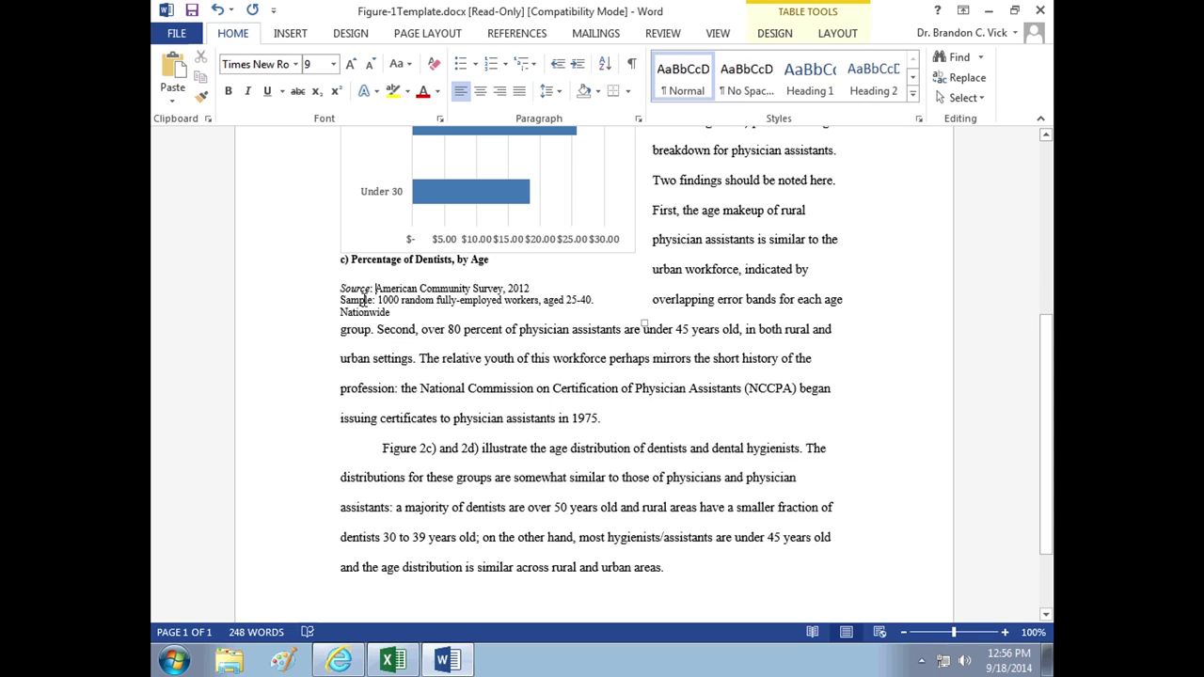
click(451, 312)
text(.)
Return to the start of the Word document and leave the remote desktop's full-screen view.
scroll(454, 312, up, 5)
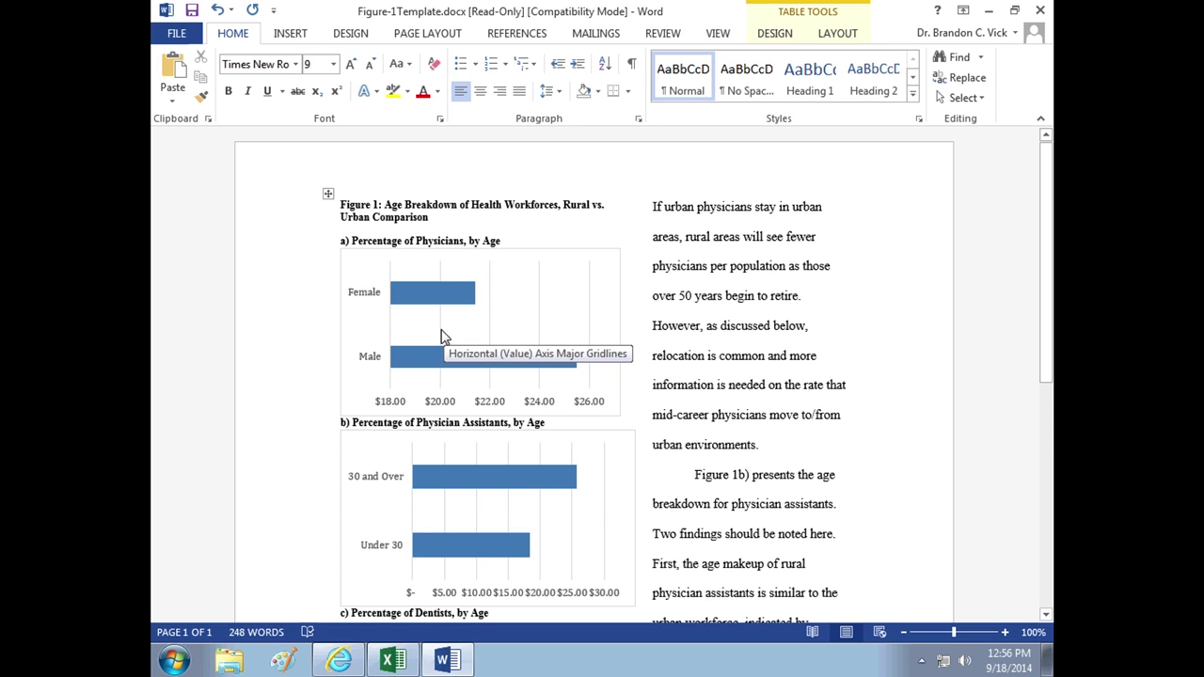
key(super+2)
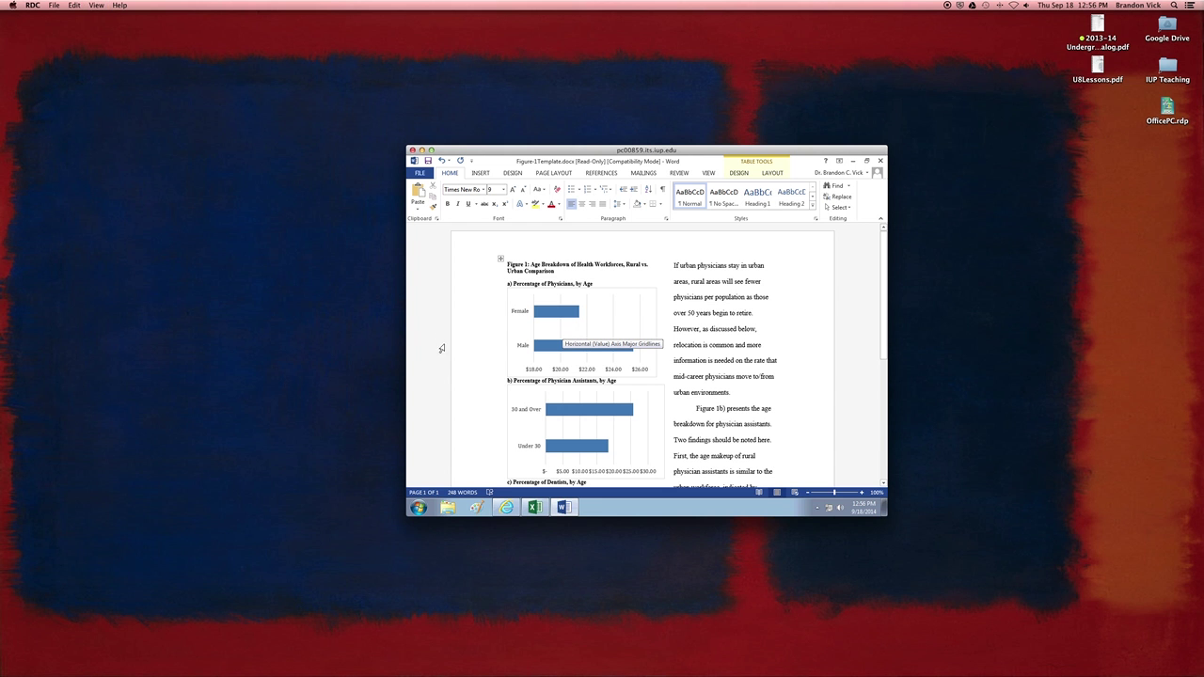